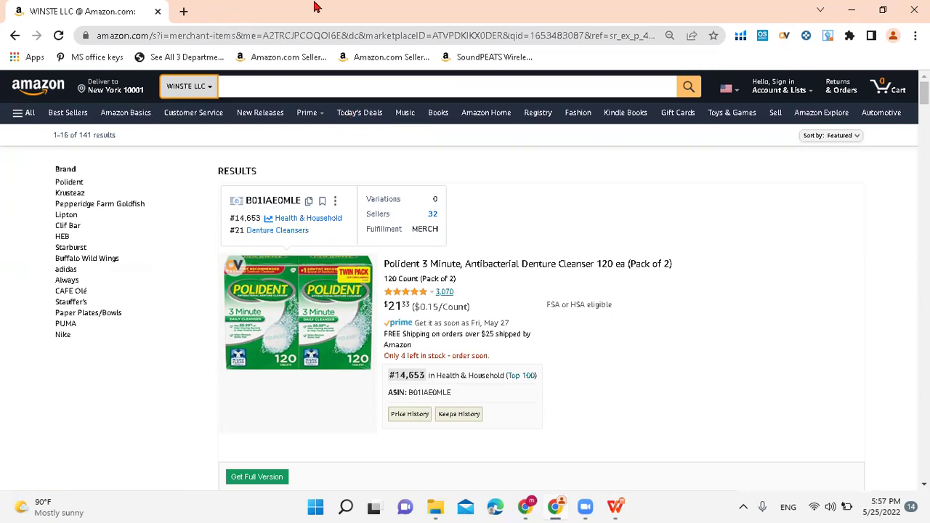
Open amazon.com in a new tab and browse the Today's Deals page
left_click(186, 10)
type("am")
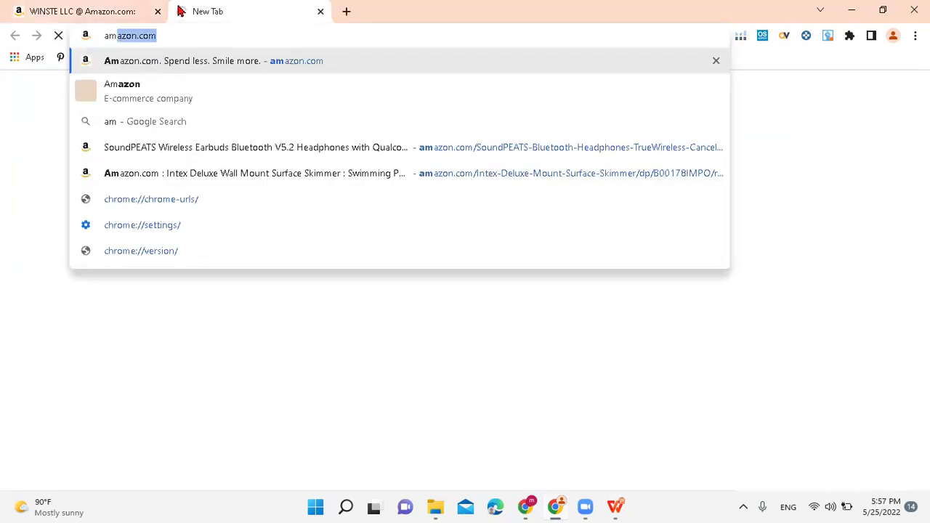
key("Return")
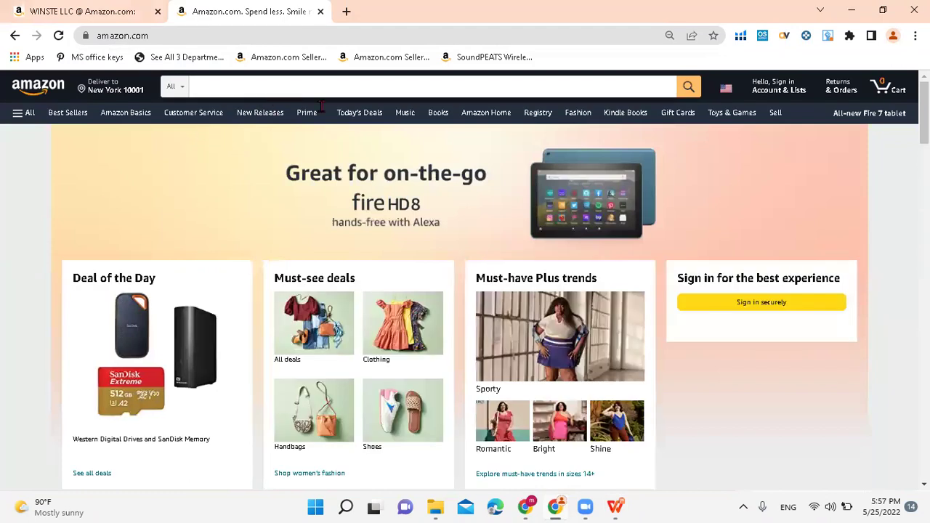
left_click(363, 116)
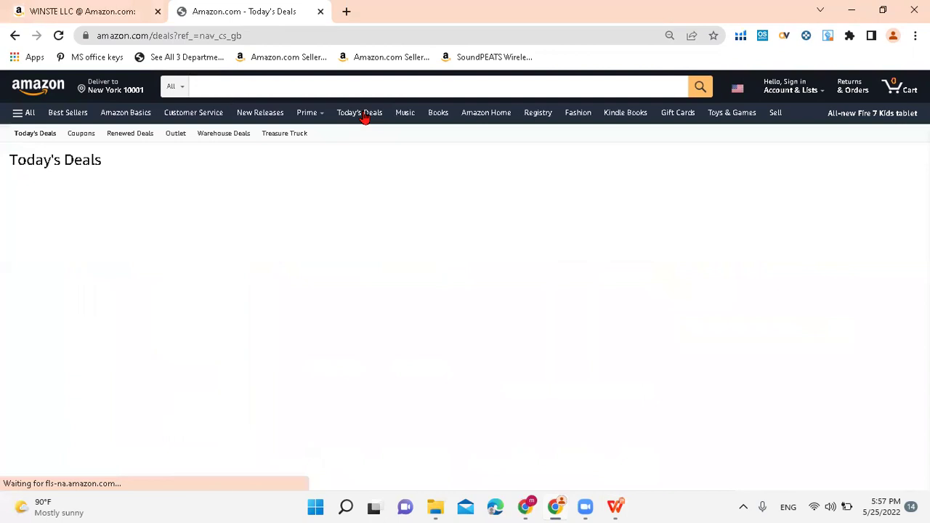
scroll(403, 385, "down", 5)
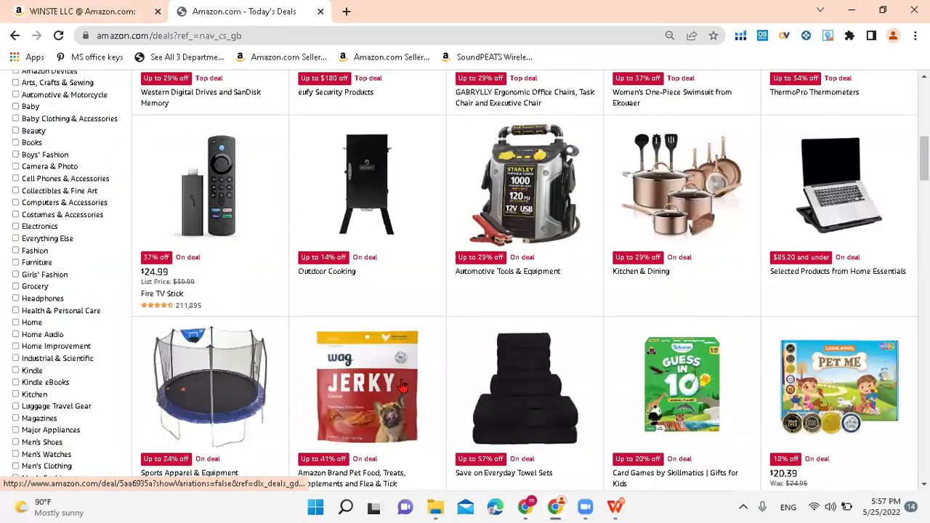
scroll(402, 385, "down", 3)
scroll(402, 385, "up", 3)
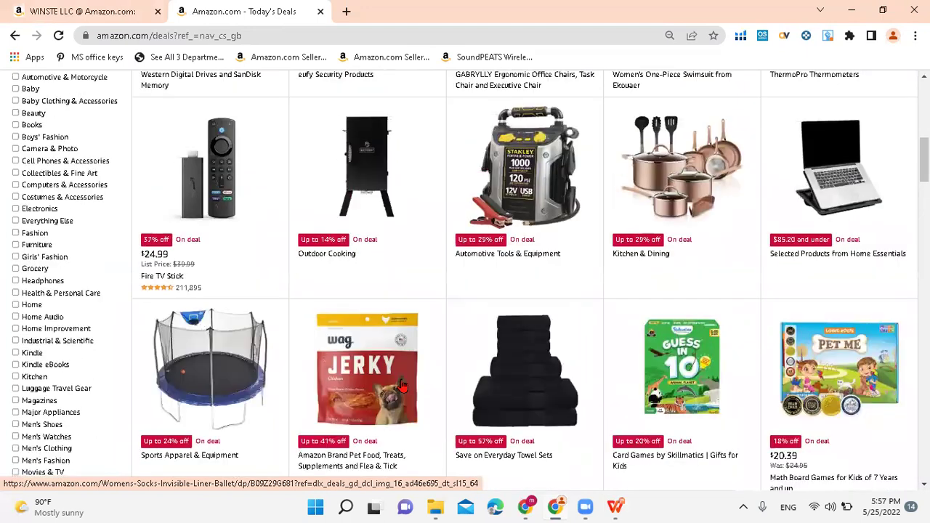
Open the Kitchen & Dining deal and go to the Primitives by Kathy Rustic Style Canisters product page
left_click(673, 192)
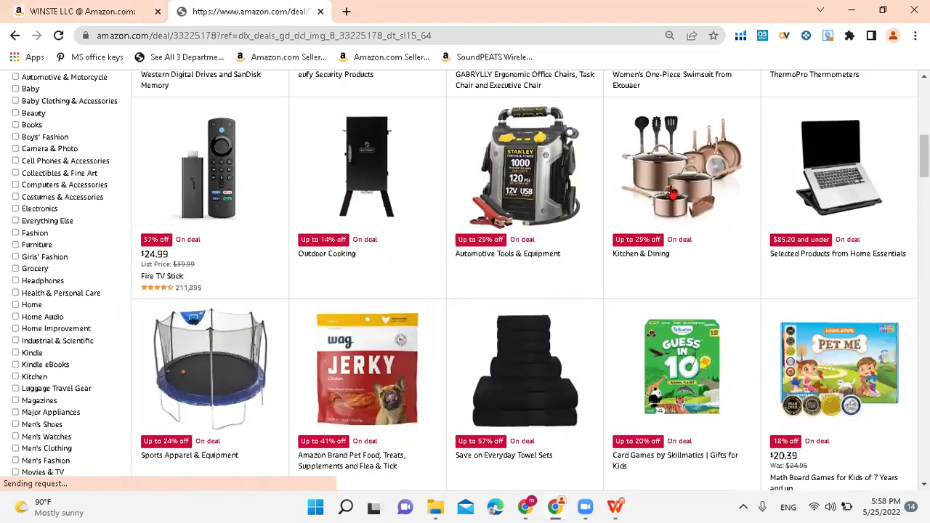
scroll(672, 193, "down", 3)
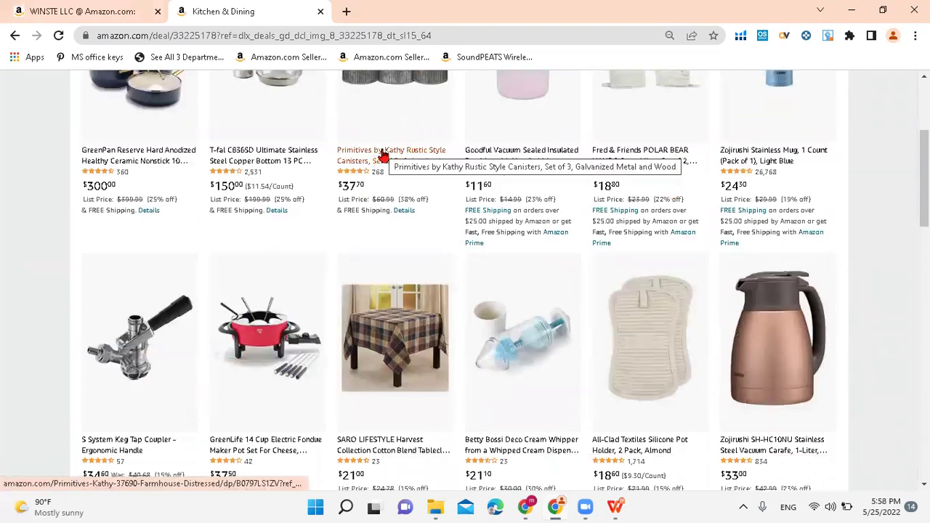
left_click(384, 156)
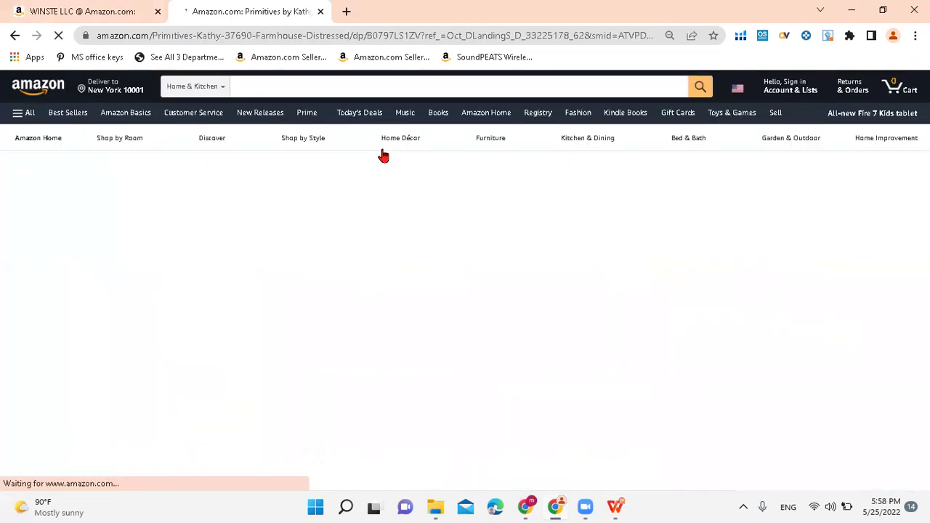
Browse the other new offers for the canisters and open the seller profile of Mama Mango's
scroll(570, 360, "down", 2)
scroll(570, 360, "down", 3)
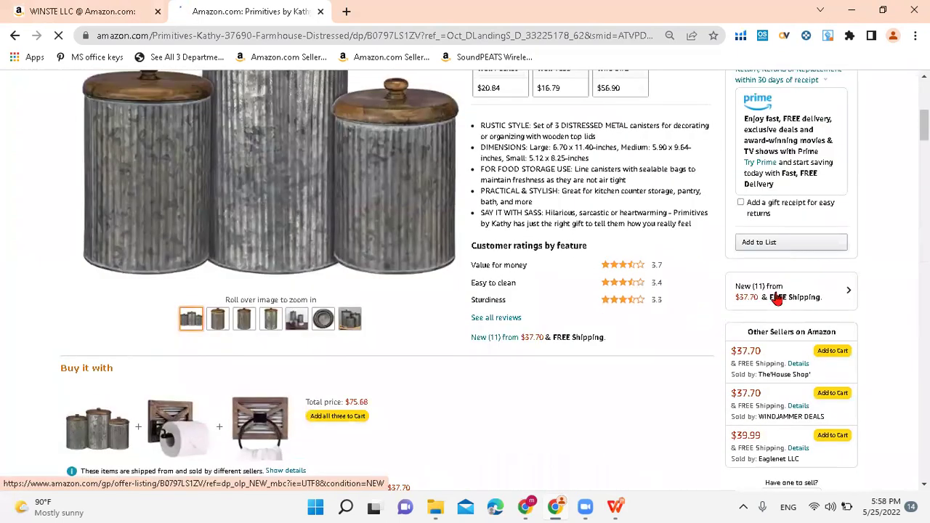
left_click(776, 298)
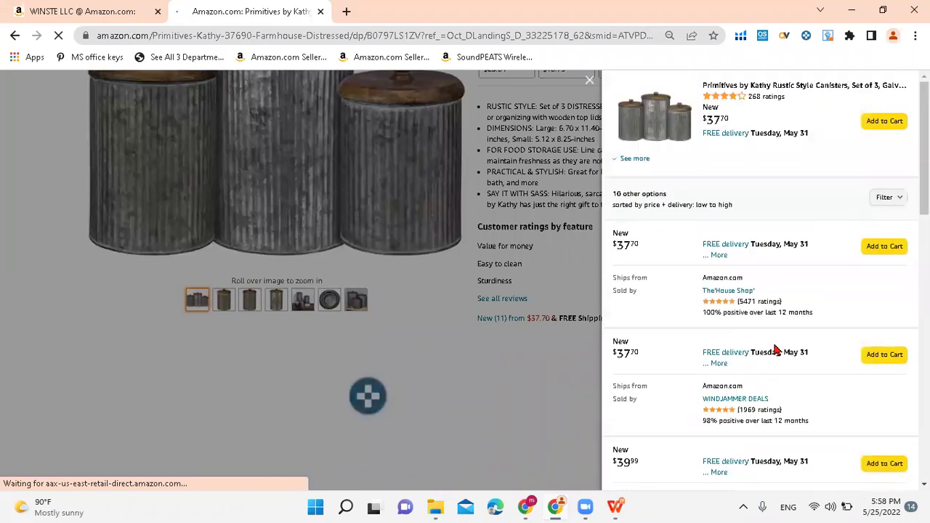
scroll(776, 350, "down", 3)
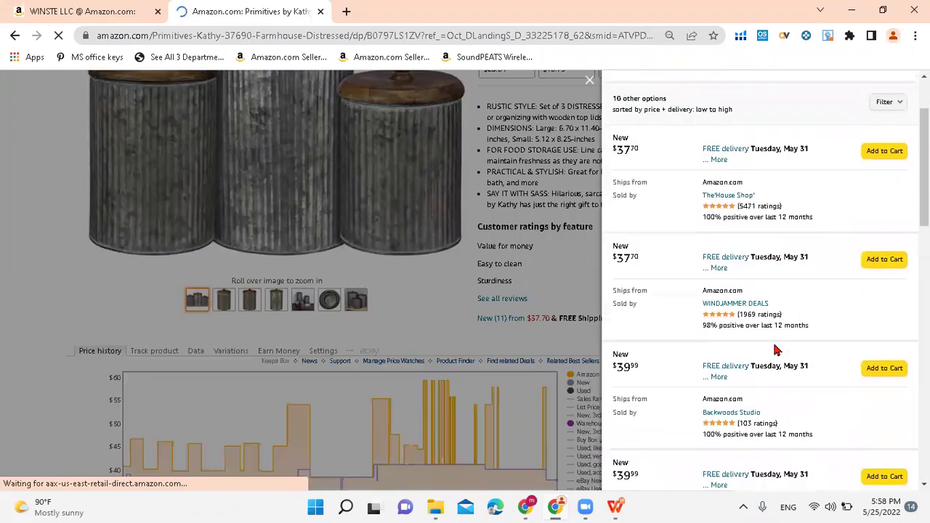
scroll(774, 350, "down", 2)
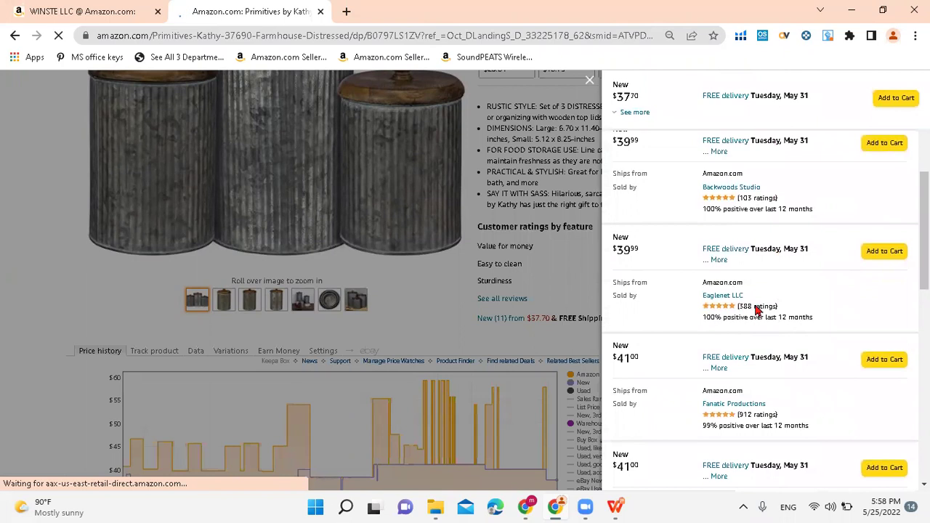
scroll(760, 306, "down", 3)
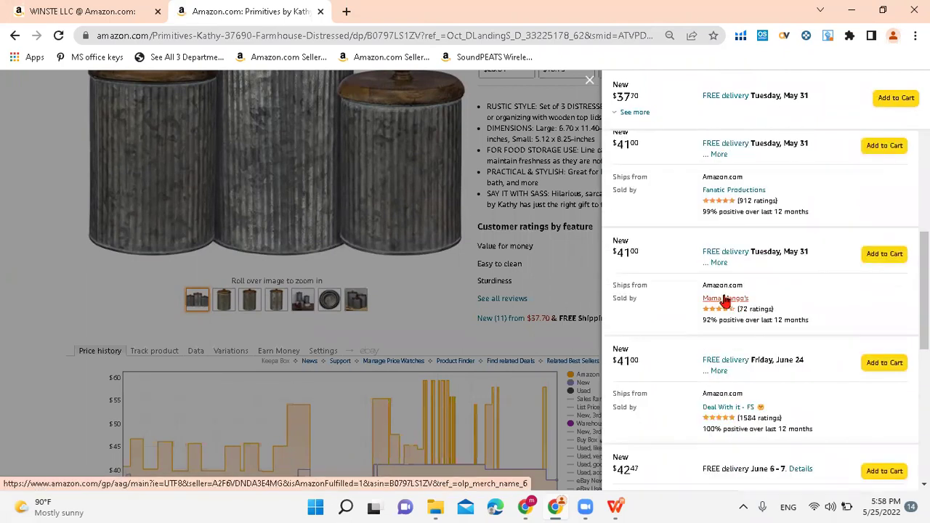
left_click(724, 299)
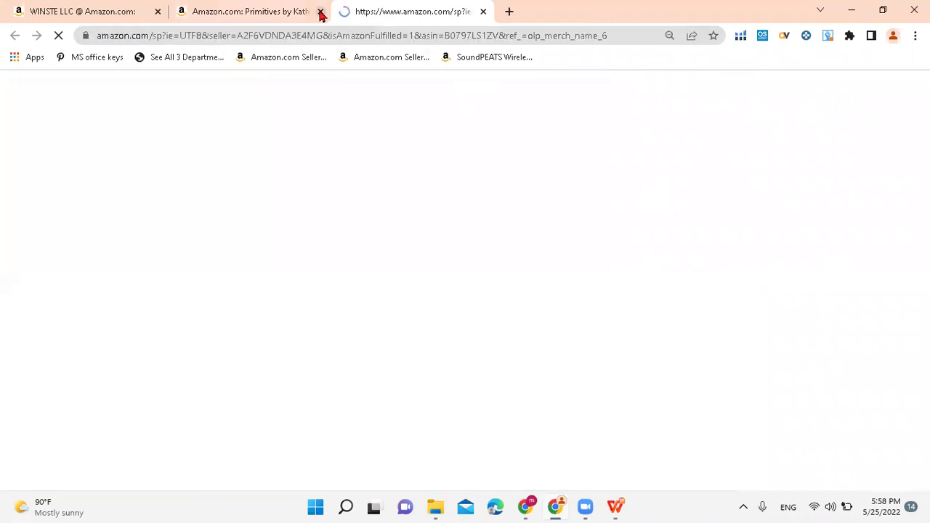
Close the canisters product tab, view the Mama Mango's storefront, and close it to return to the WINSTE LLC storefront
left_click(321, 12)
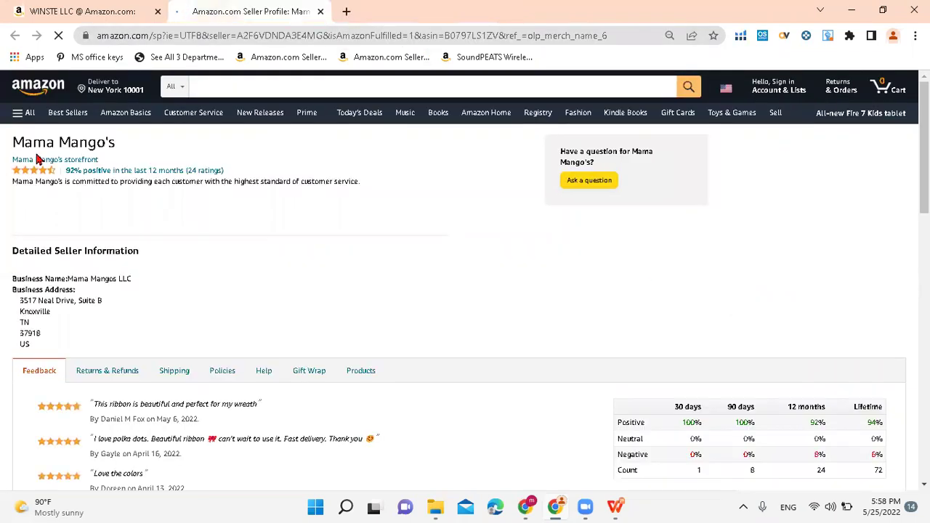
left_click(50, 161)
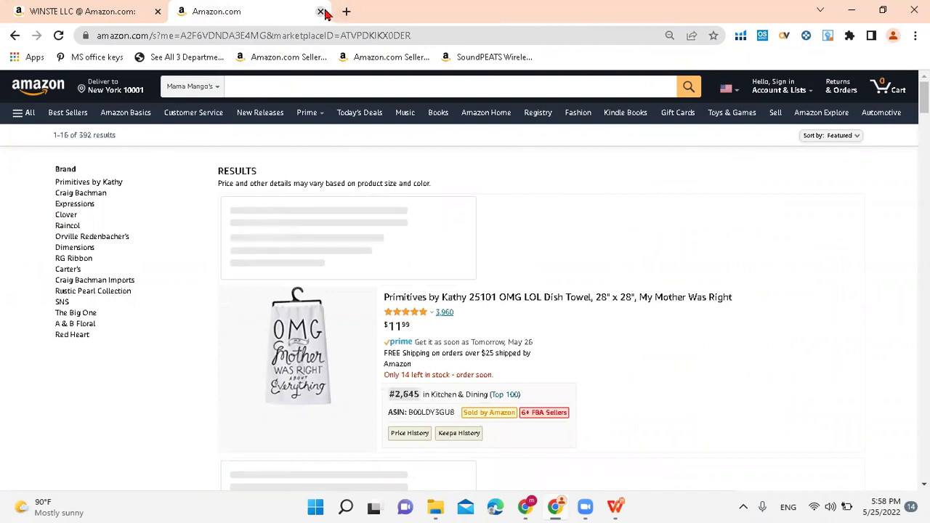
left_click(321, 12)
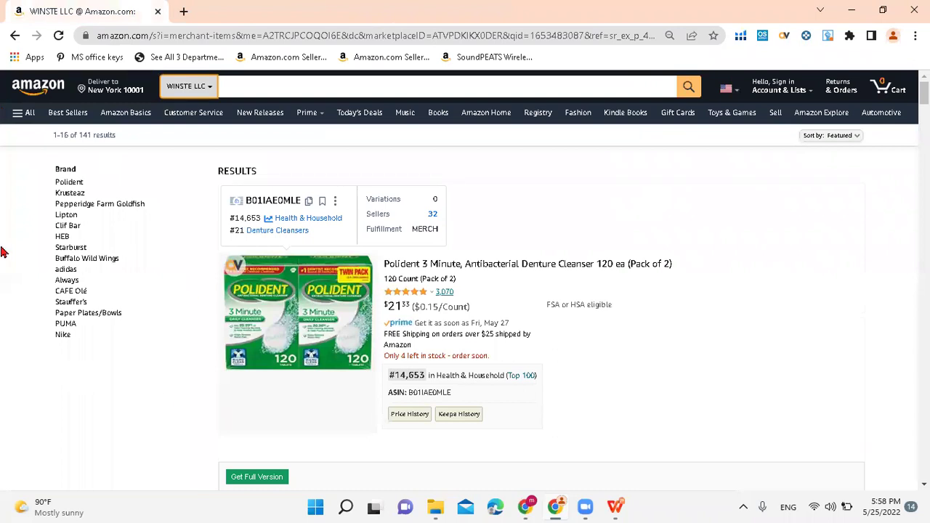
Open the Polident brand filter of the WINSTE LLC storefront in a new tab
right_click(65, 183)
left_click(67, 189)
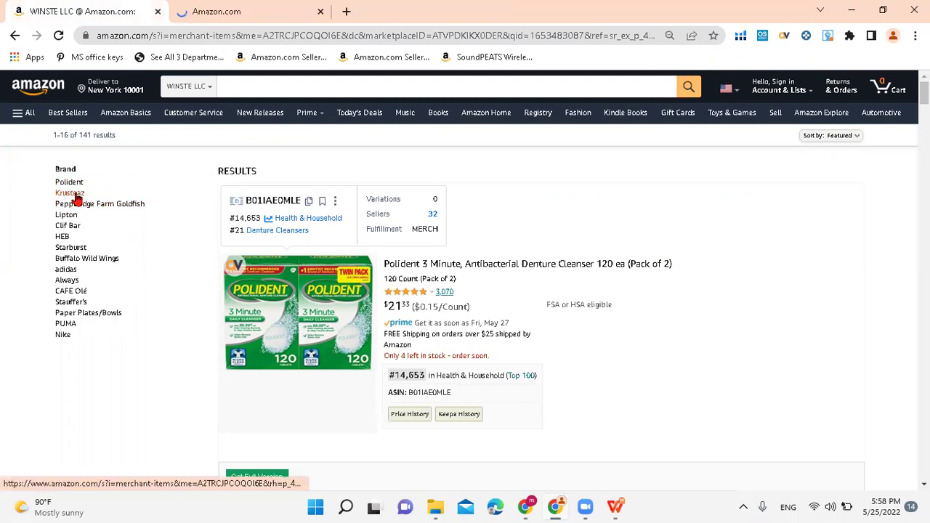
left_click(77, 195)
right_click(76, 197)
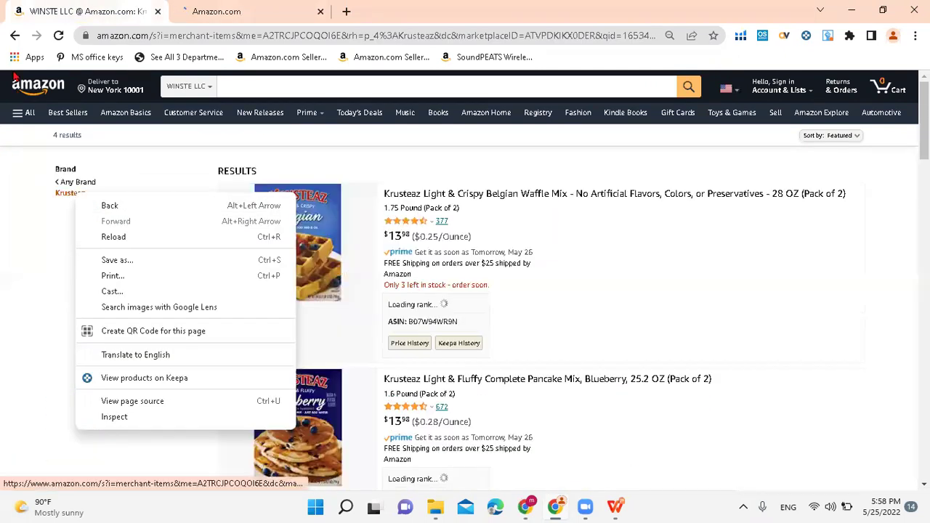
left_click(27, 324)
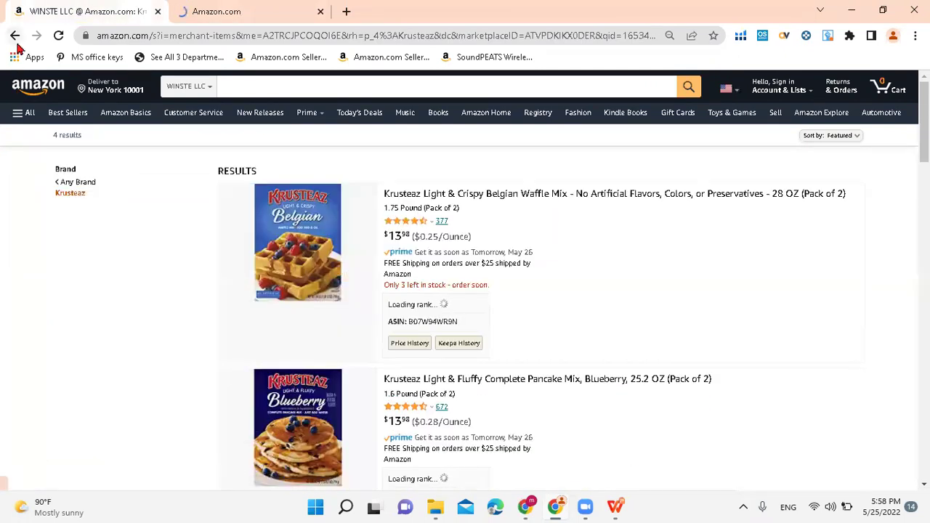
left_click(85, 182)
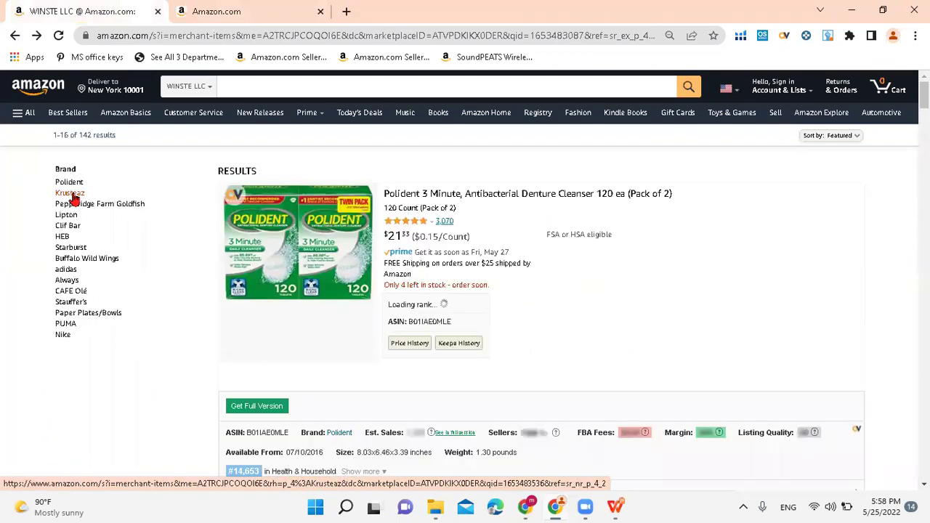
Open the Krusteaz, Buffalo Wild Wings, HEB and Paper Plates/Bowls brand filters of the storefront in separate new tabs
right_click(82, 196)
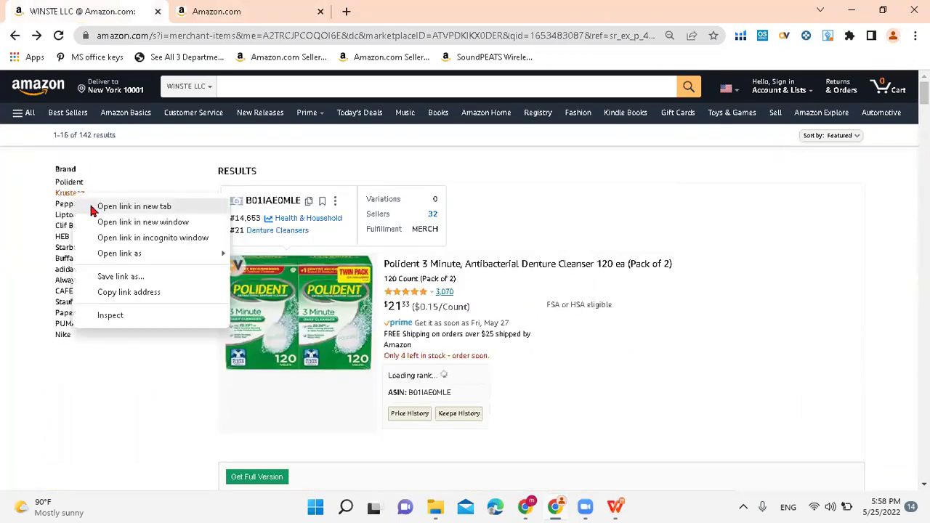
left_click(91, 204)
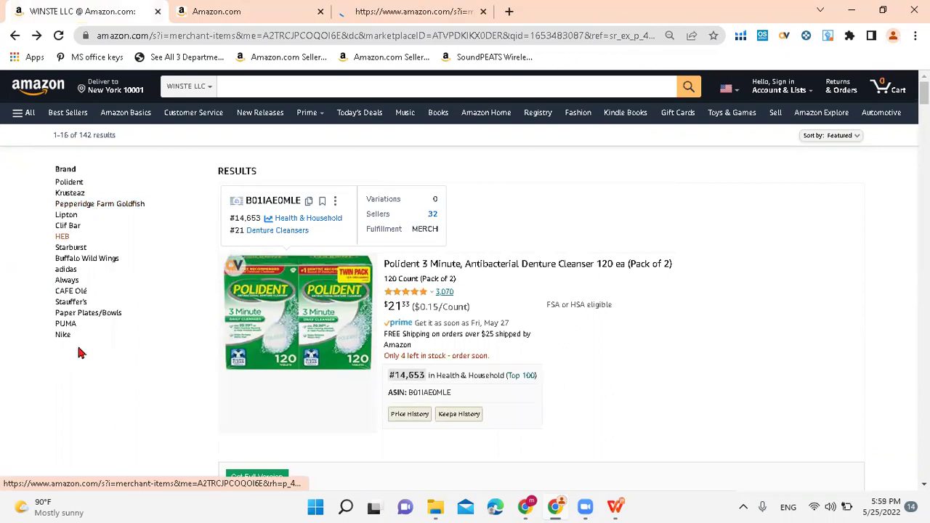
right_click(87, 260)
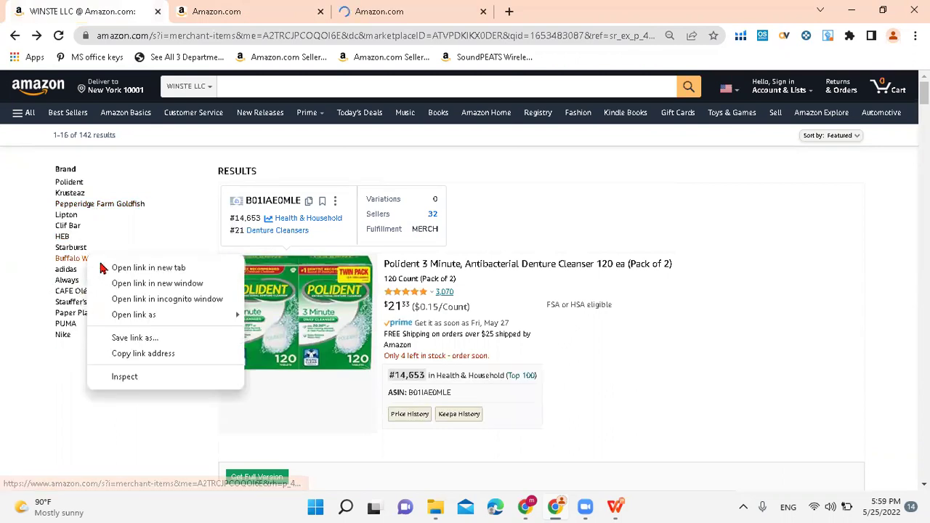
left_click(102, 268)
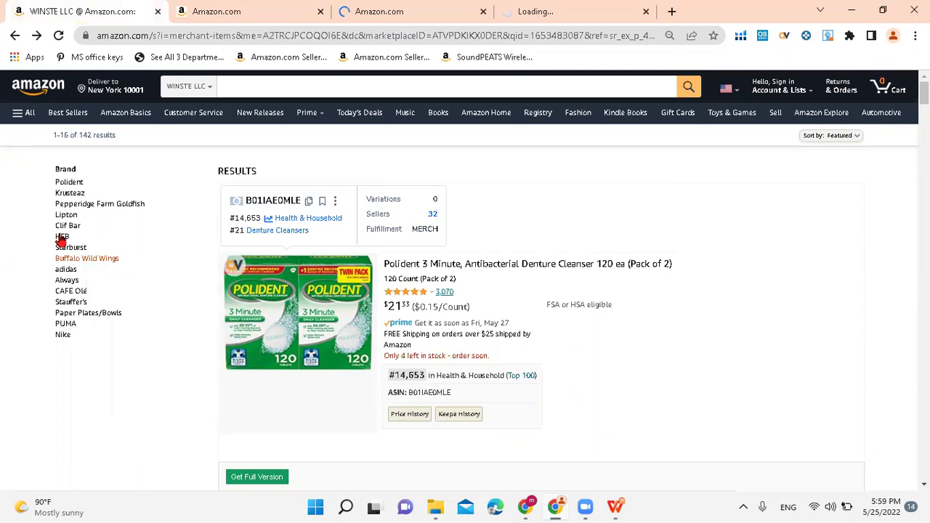
right_click(76, 246)
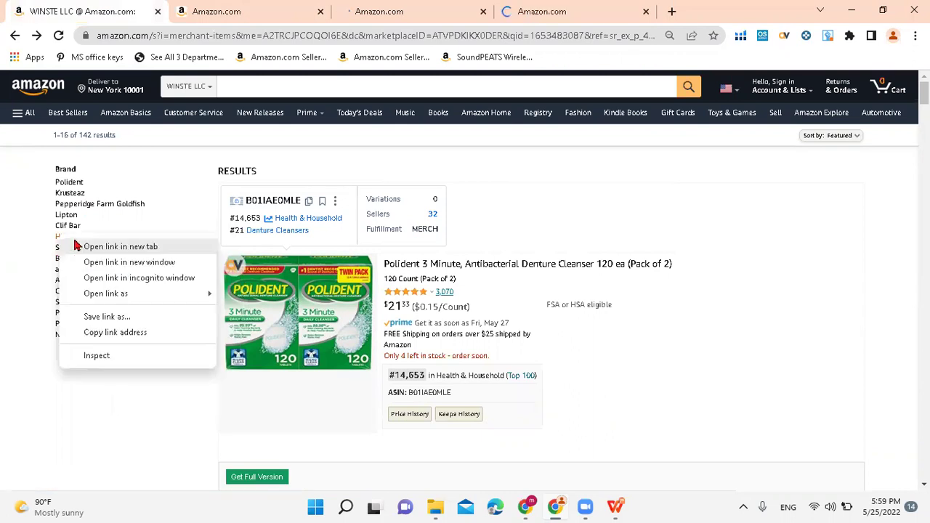
left_click(76, 247)
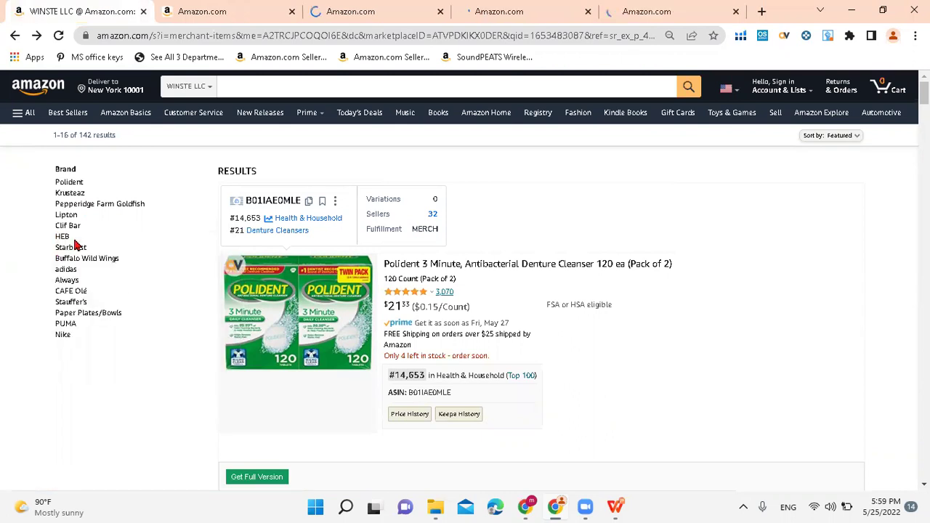
right_click(80, 305)
left_click(101, 319)
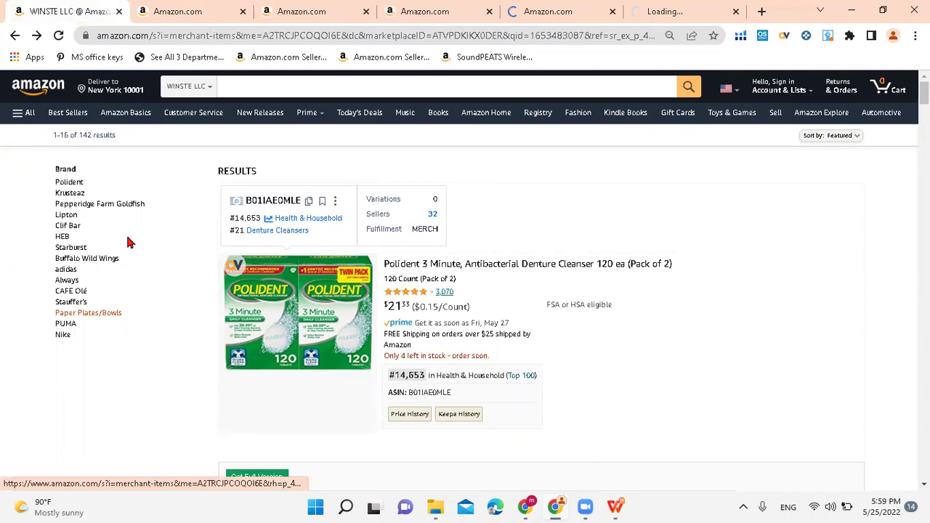
Review the Polident results for the WINSTE LLC store and compare them with the storefront's full brand list
left_click(178, 8)
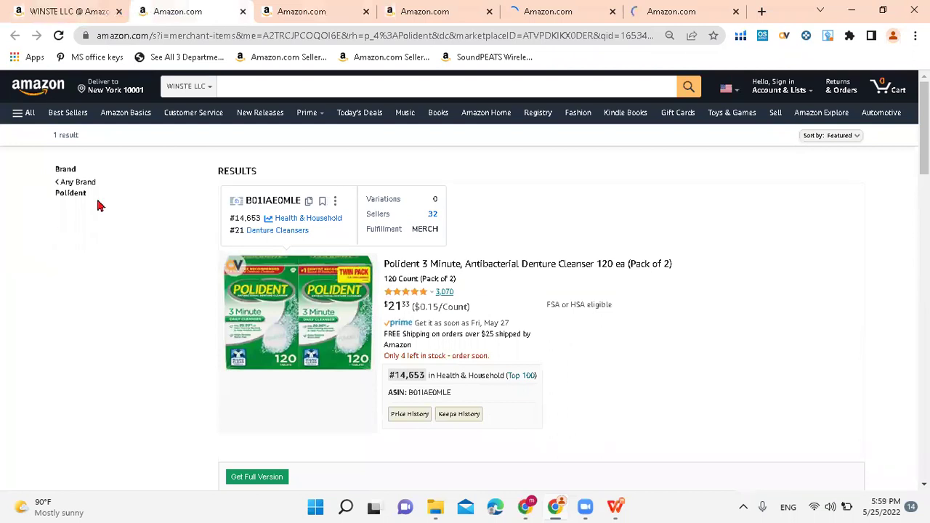
double_click(57, 196)
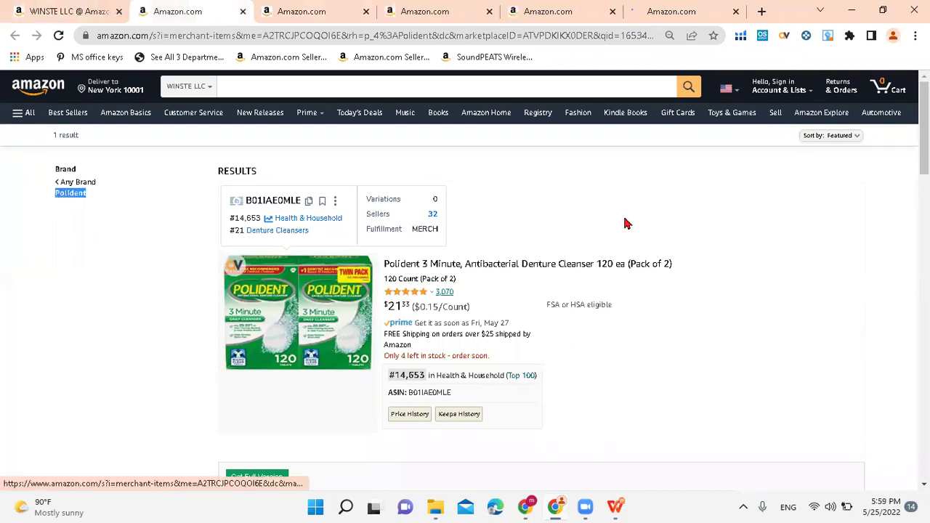
left_click(792, 256)
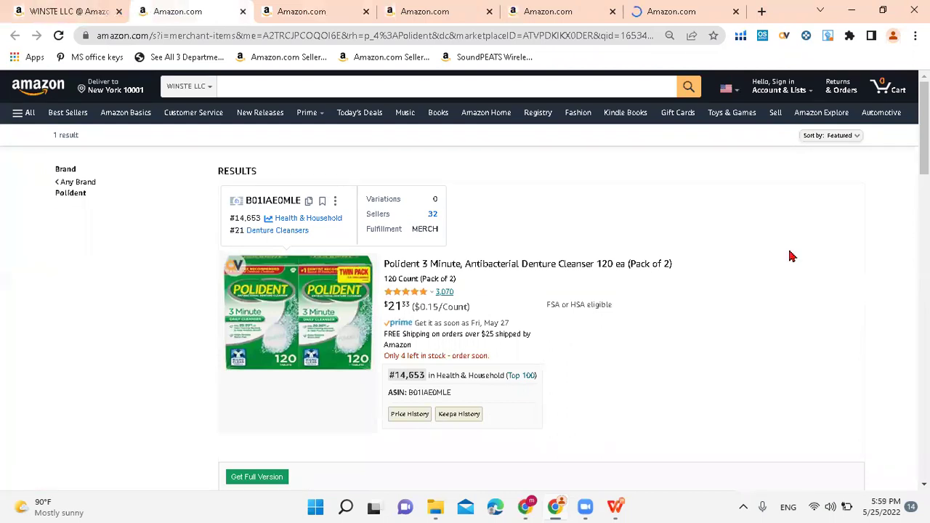
right_click(792, 256)
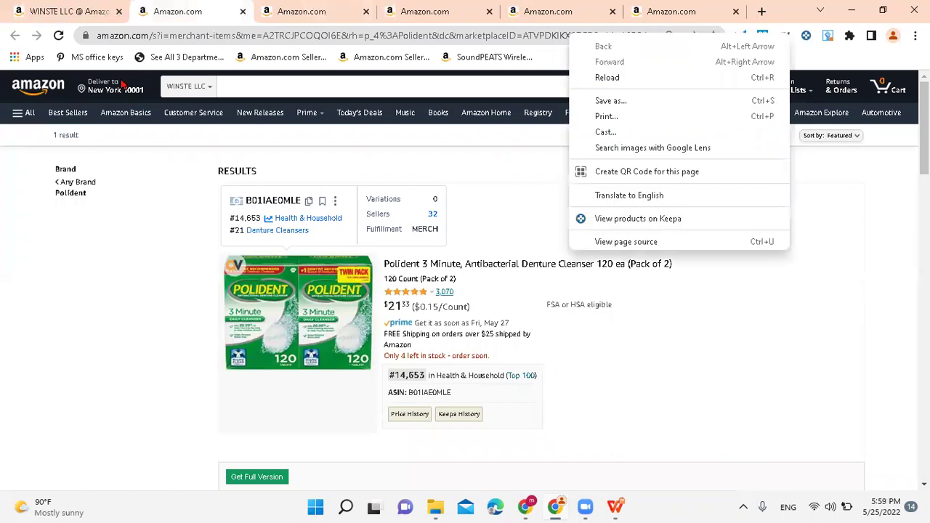
left_click(186, 88)
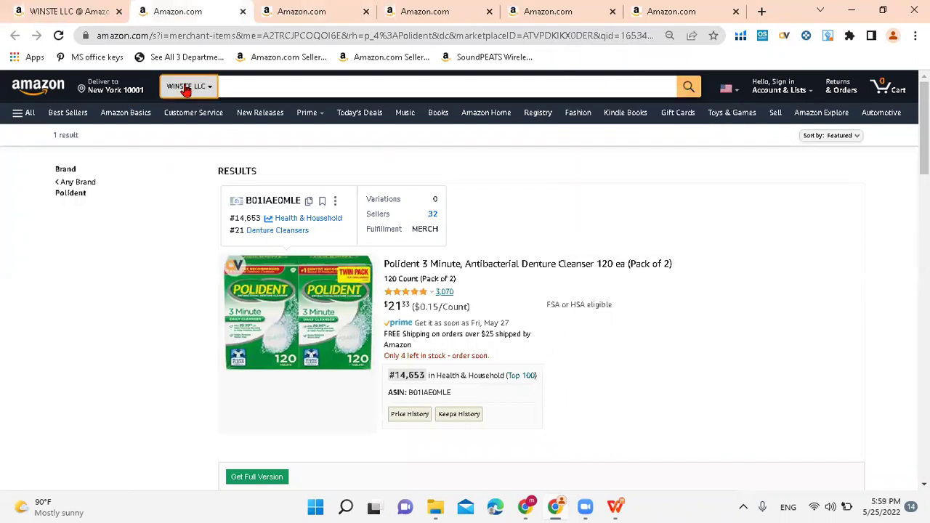
left_click(101, 185)
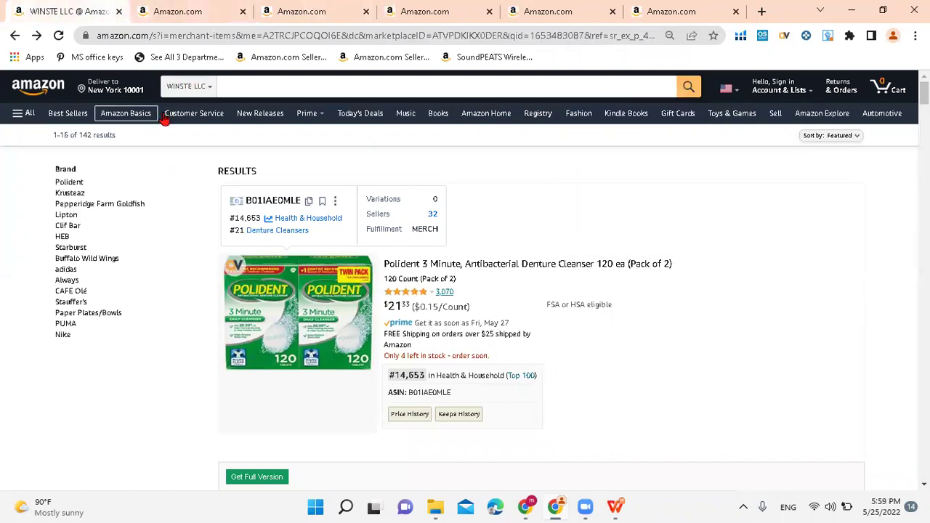
left_click(154, 7)
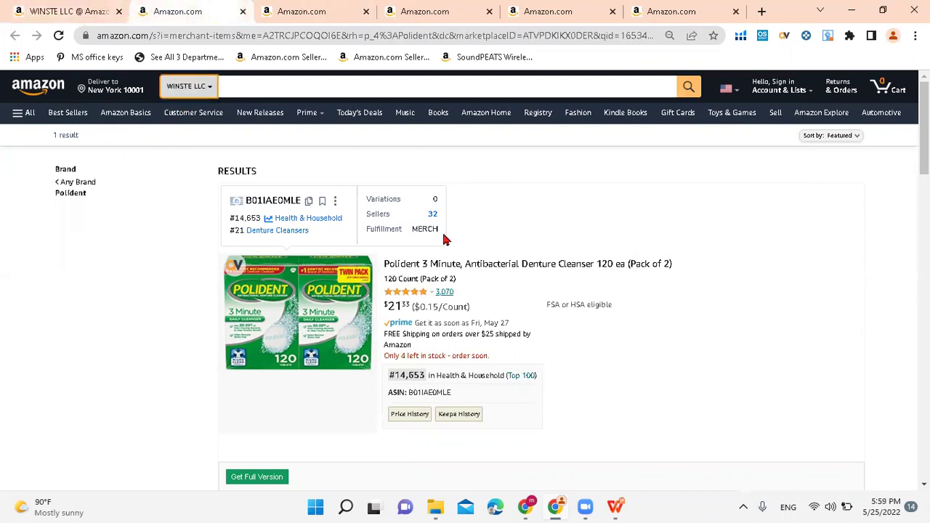
Copy the Polident brand name from the storefront's brand filter and search for it across all Amazon departments
scroll(444, 240, "down", 15)
scroll(444, 240, "up", 15)
left_click_drag(91, 201, 51, 193)
key("ctrl+c")
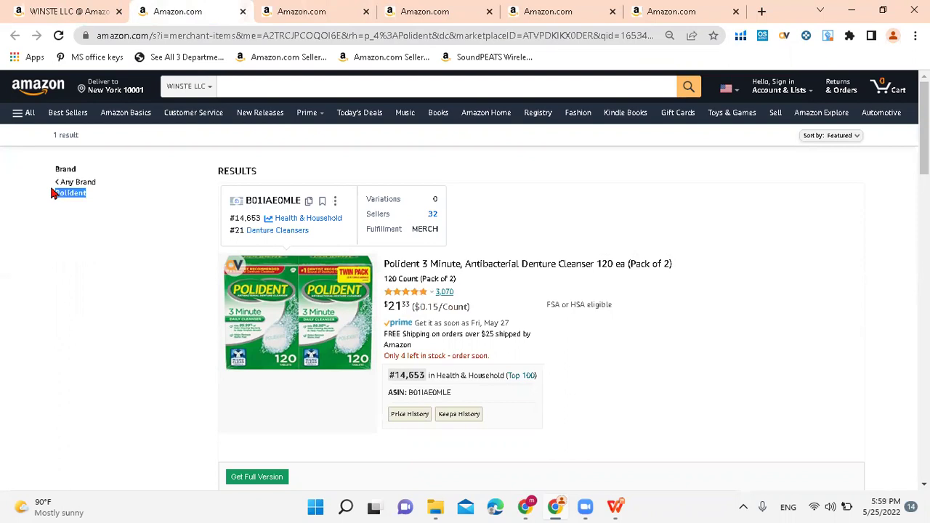
left_click(201, 87)
left_click(204, 114)
key("ctrl+v")
key("Return")
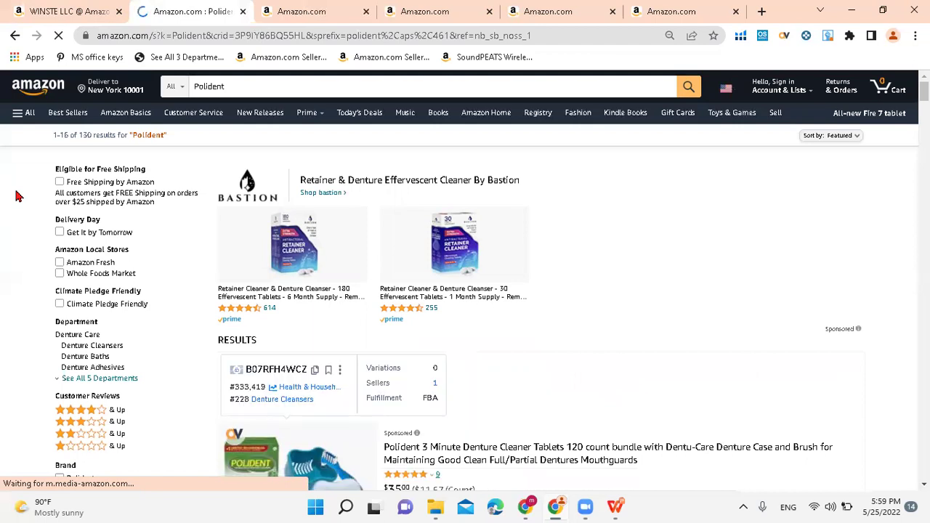
Show all departments for the Polident search and filter the results to the Polident brand
scroll(19, 196, "down", 2)
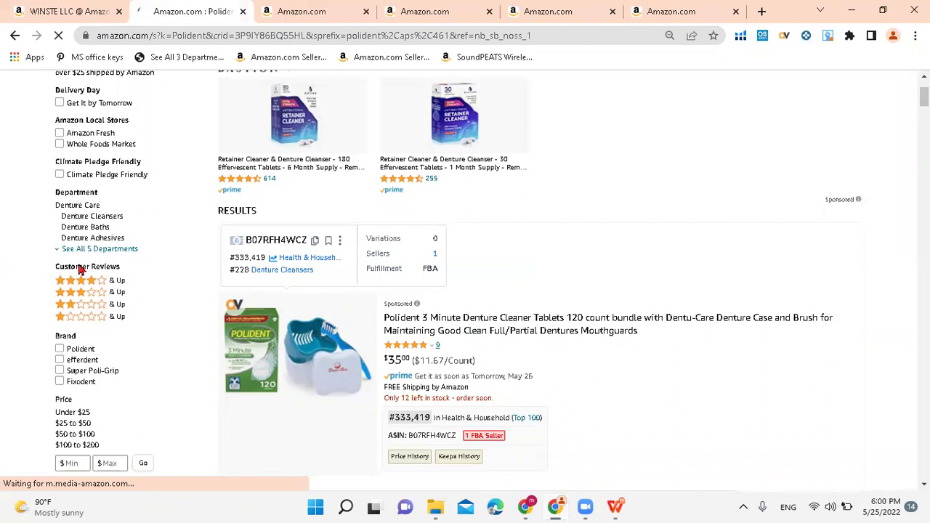
left_click(119, 250)
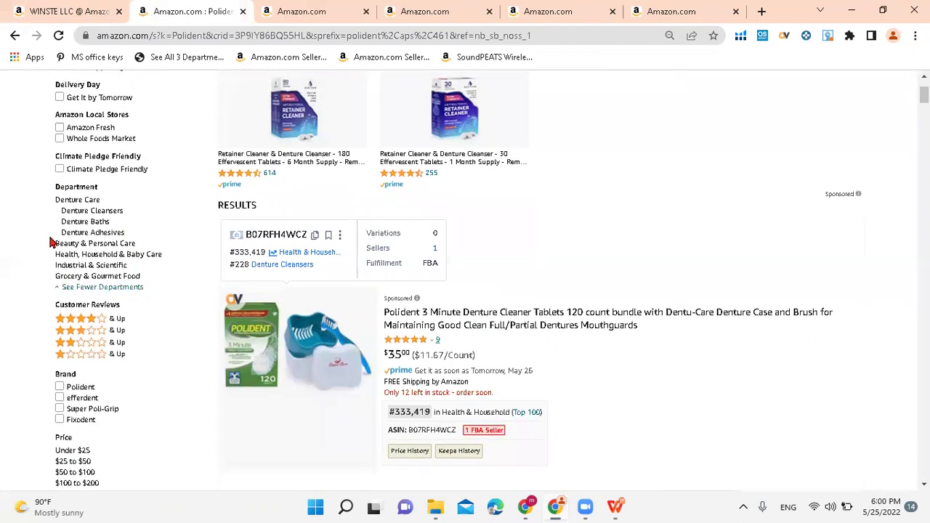
scroll(104, 318, "down", 1)
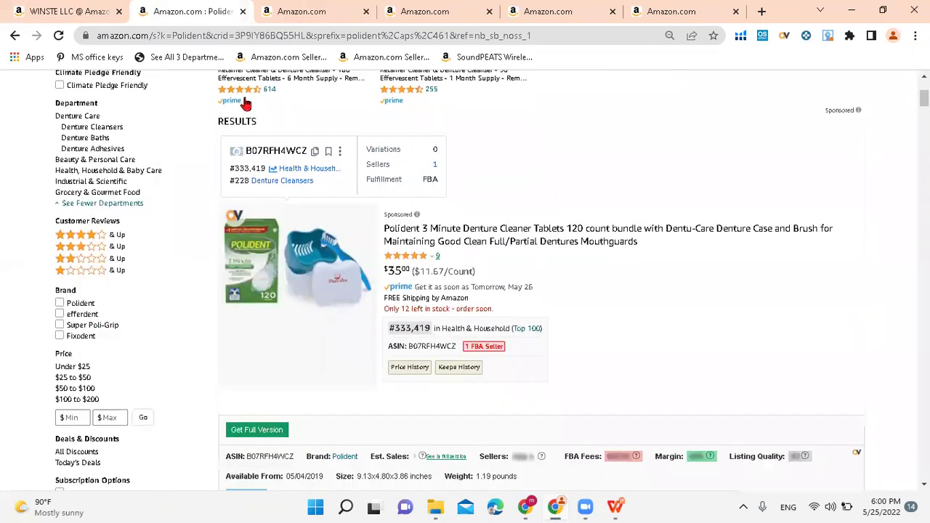
scroll(4, 356, "up", 3)
scroll(51, 282, "down", 4)
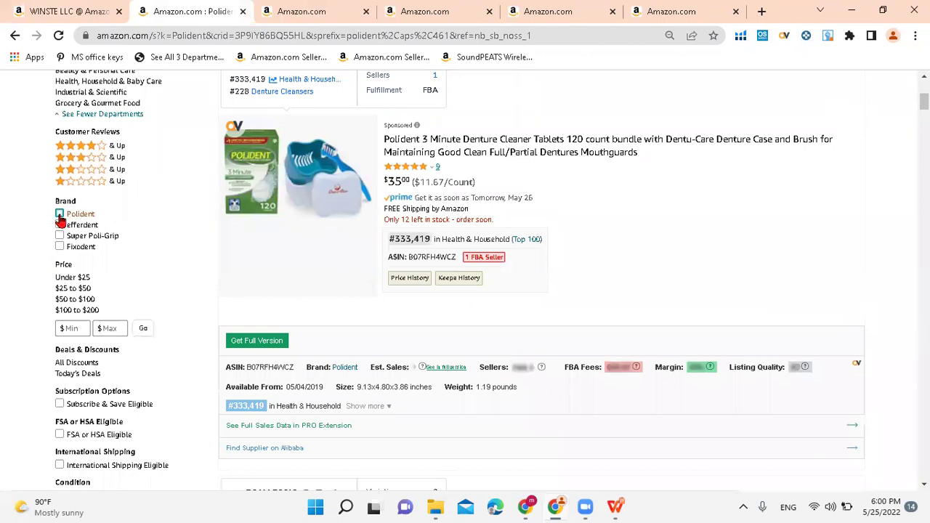
left_click(60, 215)
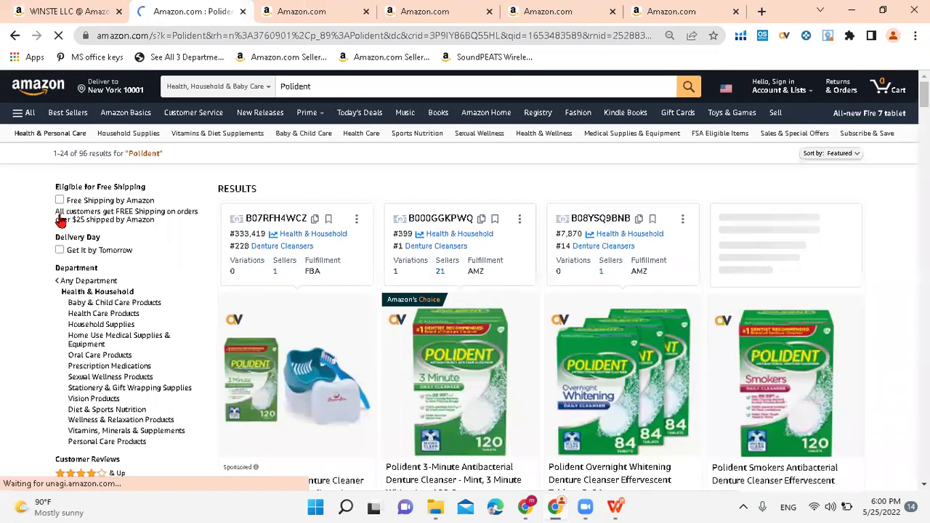
Examine the sales rank, FBA seller count and Sold by Amazon tags of the first rows of Polident products
scroll(60, 221, "down", 1)
scroll(60, 221, "down", 1)
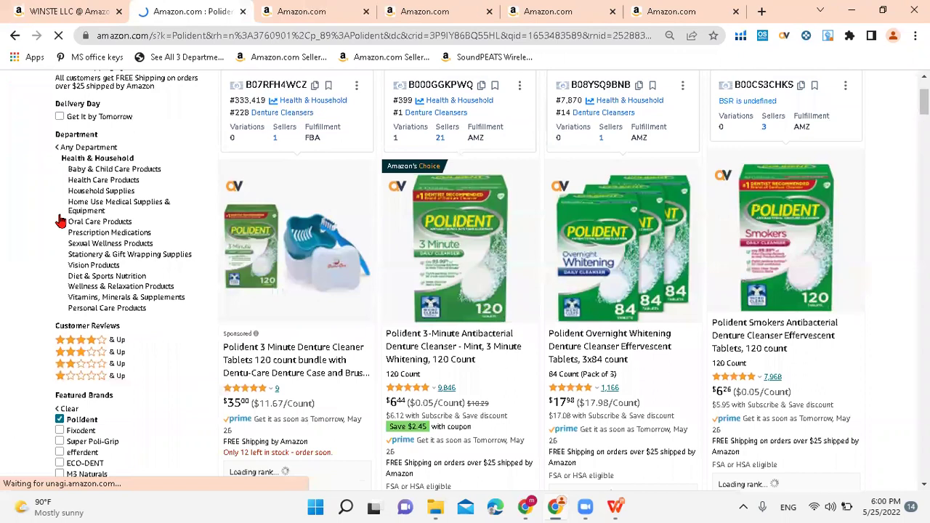
scroll(60, 220, "up", 2)
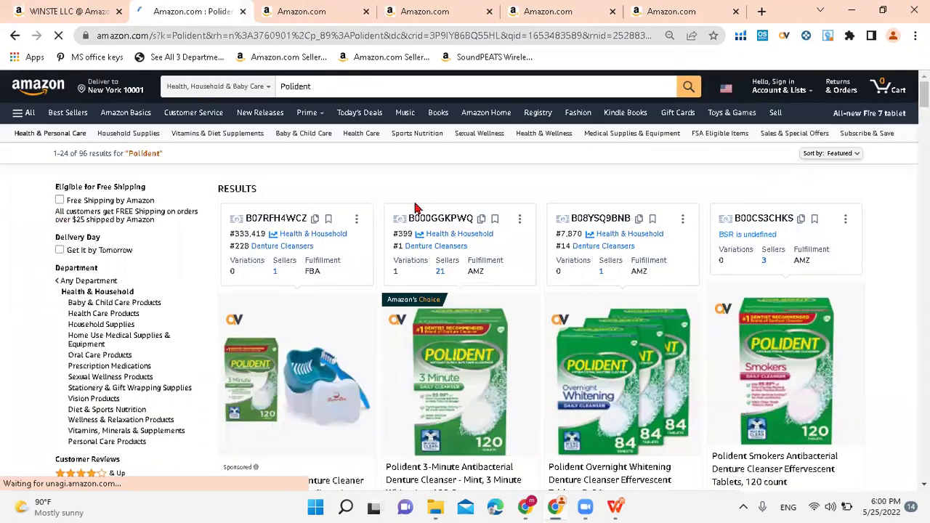
scroll(415, 209, "down", 1)
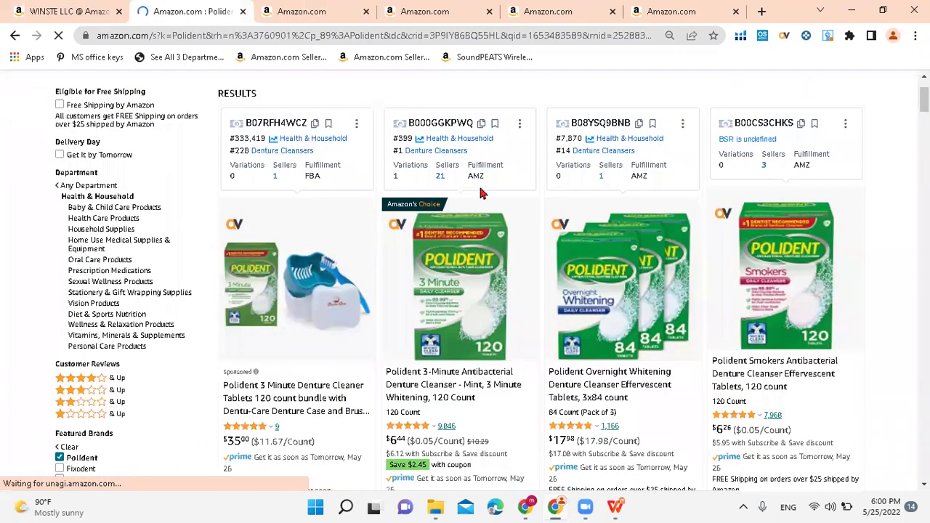
scroll(664, 208, "down", 3)
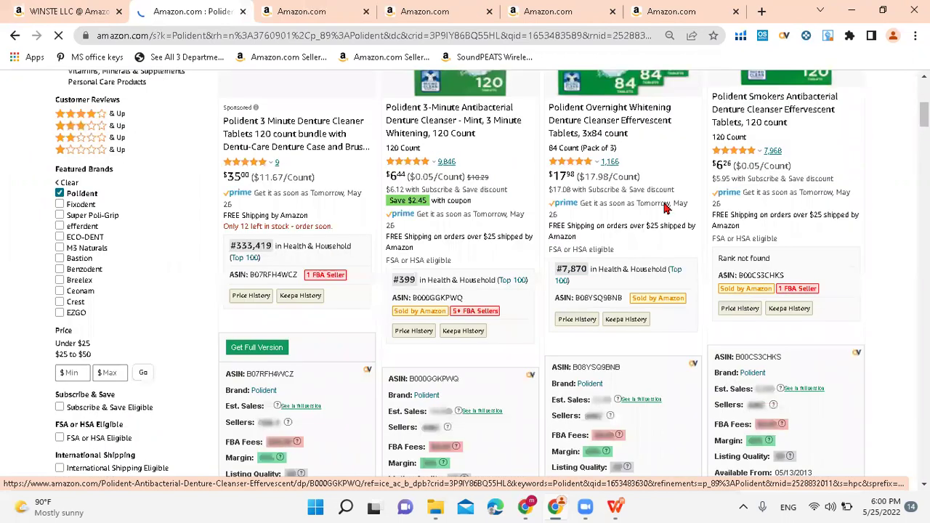
scroll(665, 208, "down", 1)
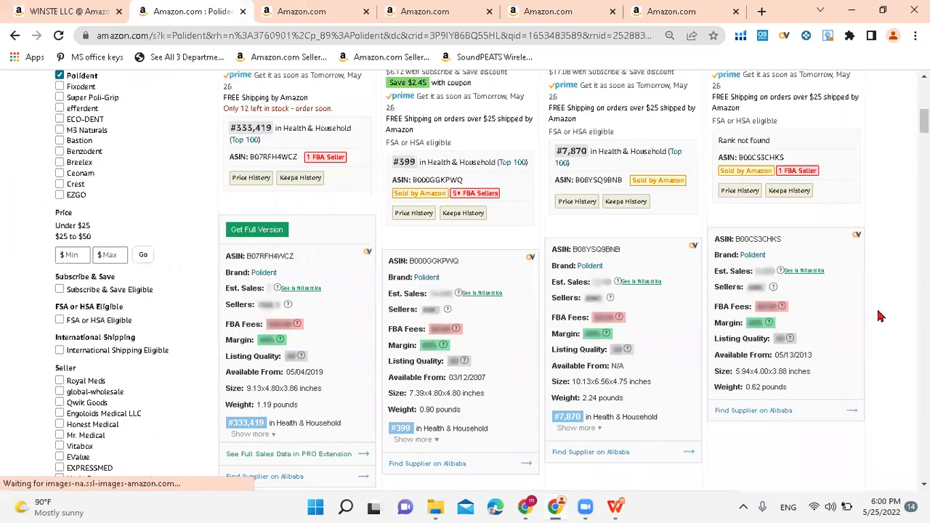
scroll(879, 316, "down", 4)
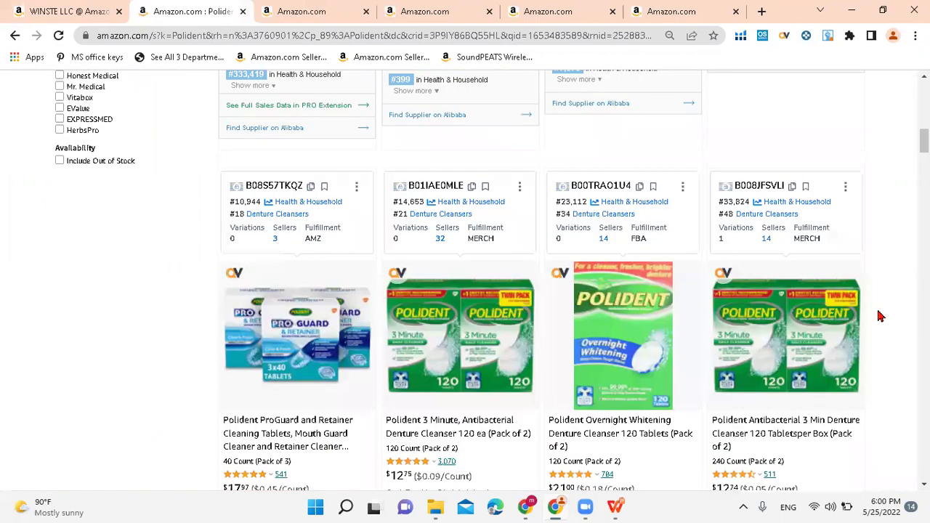
scroll(879, 316, "down", 3)
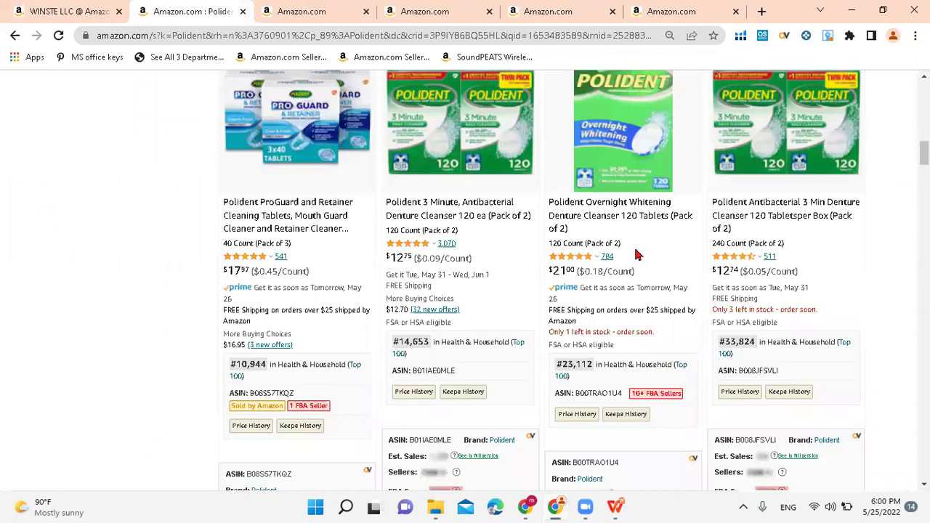
scroll(635, 254, "up", 2)
mouse_move(672, 378)
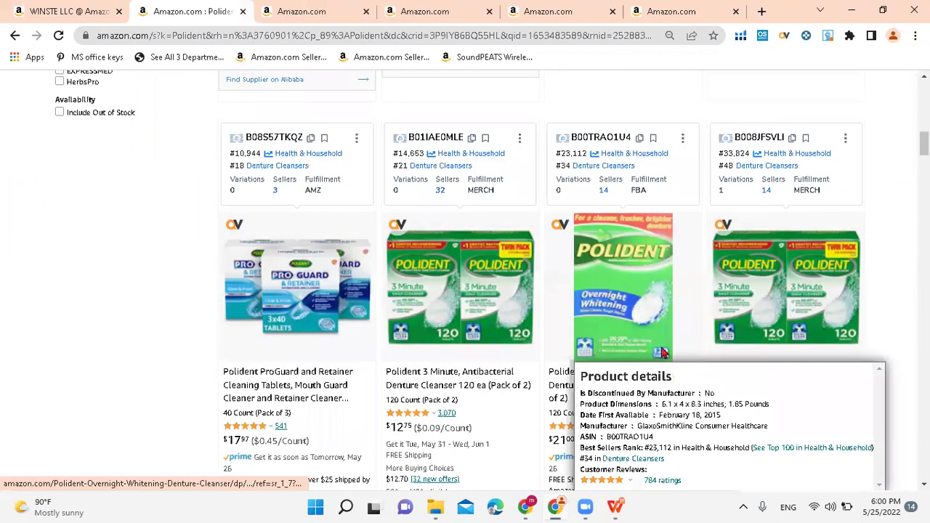
scroll(662, 352, "down", 4)
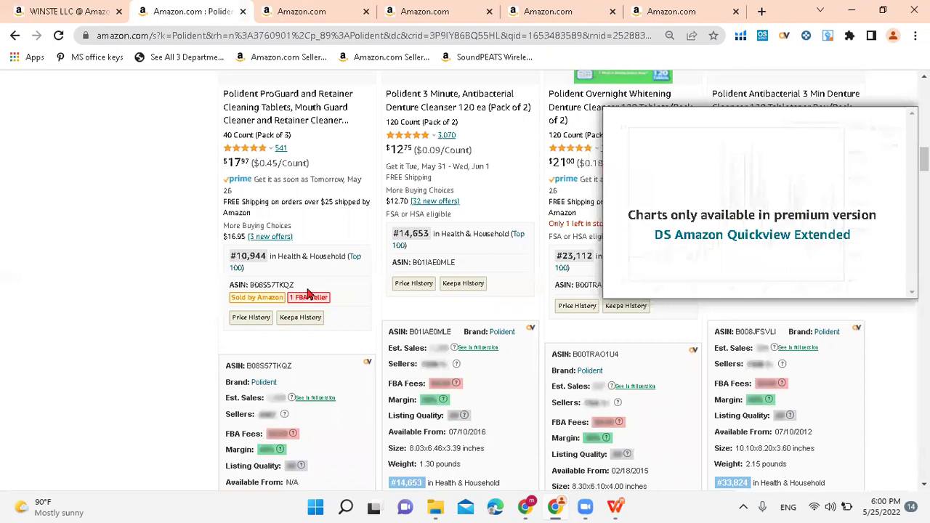
scroll(308, 294, "down", 3)
scroll(308, 287, "down", 5)
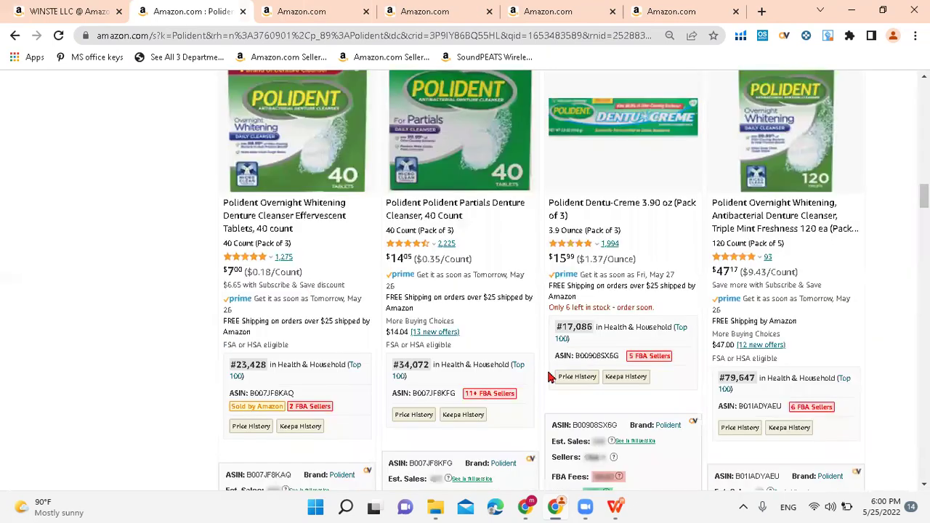
scroll(551, 377, "down", 1)
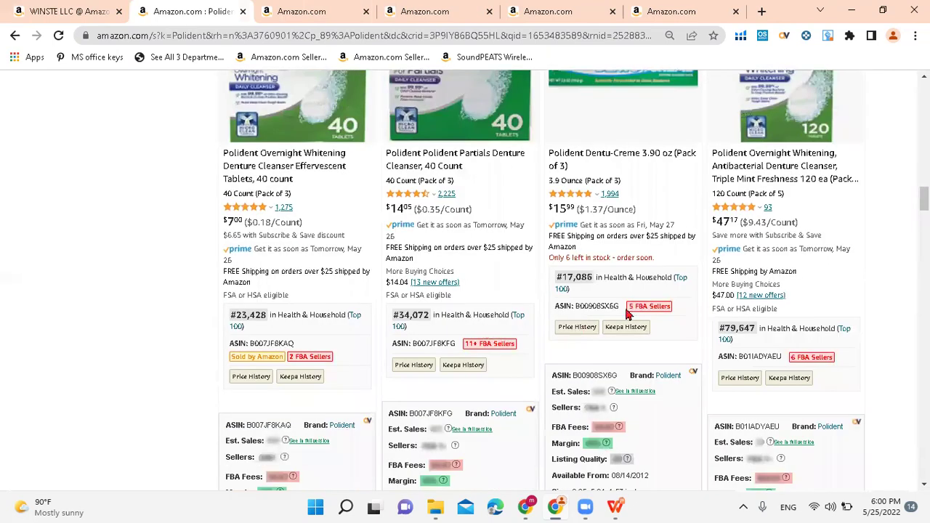
mouse_move(626, 326)
scroll(859, 309, "down", 5)
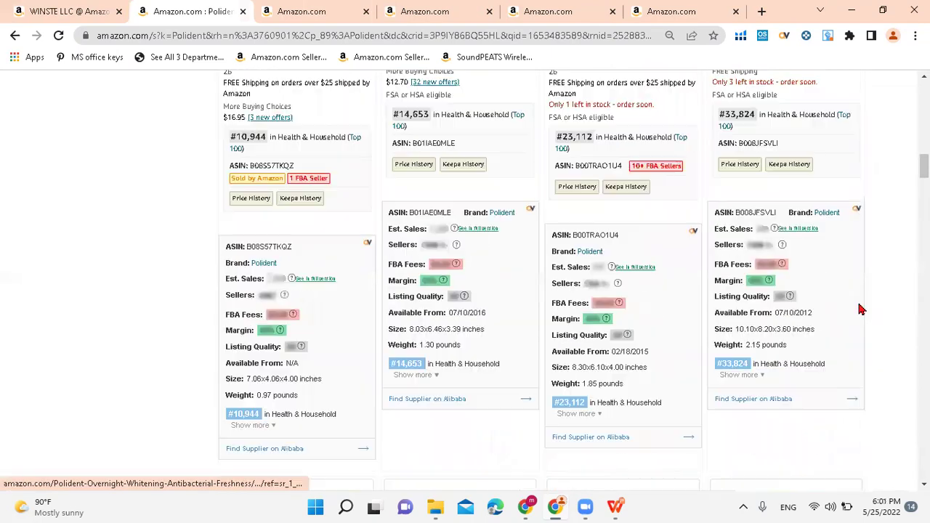
Go back to the first Polident products and compare their Amazon-sold and FBA seller tags with those in the following rows
scroll(859, 309, "up", 3)
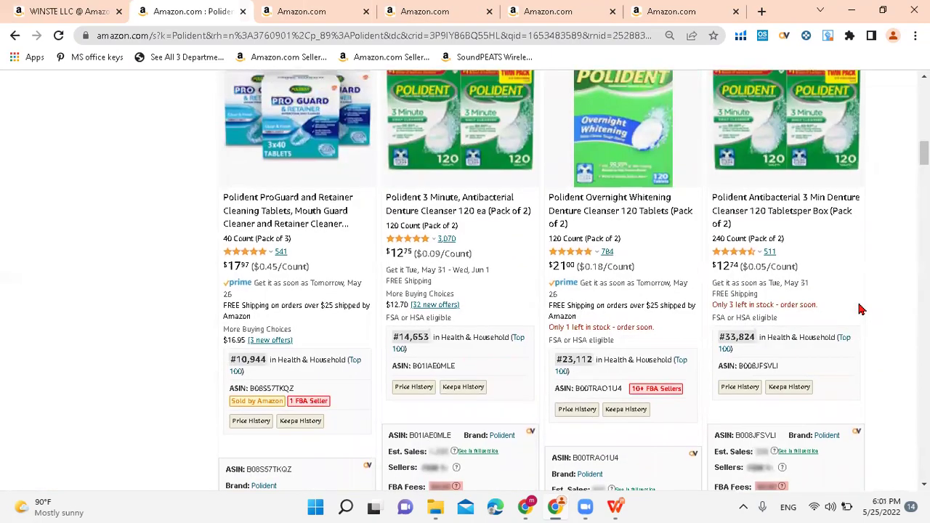
scroll(859, 309, "up", 3)
scroll(859, 309, "up", 8)
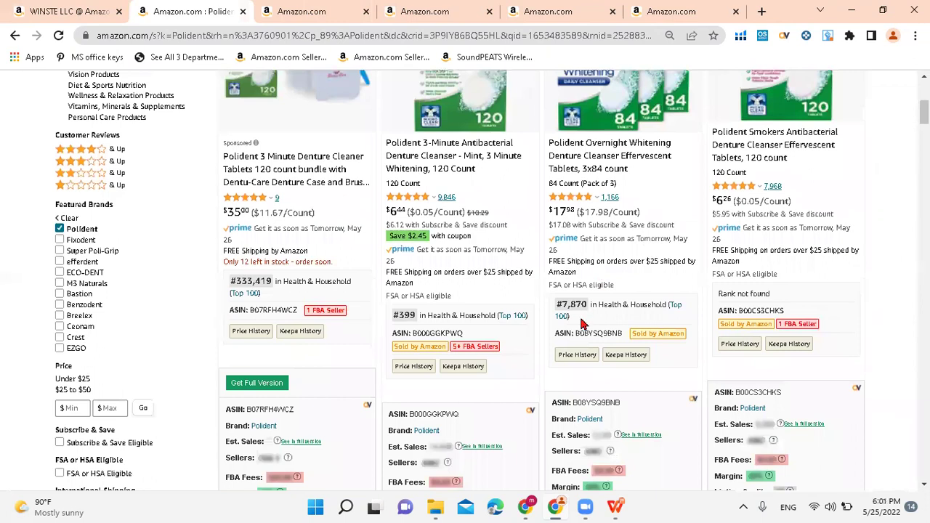
scroll(581, 323, "up", 1)
scroll(585, 322, "down", 4)
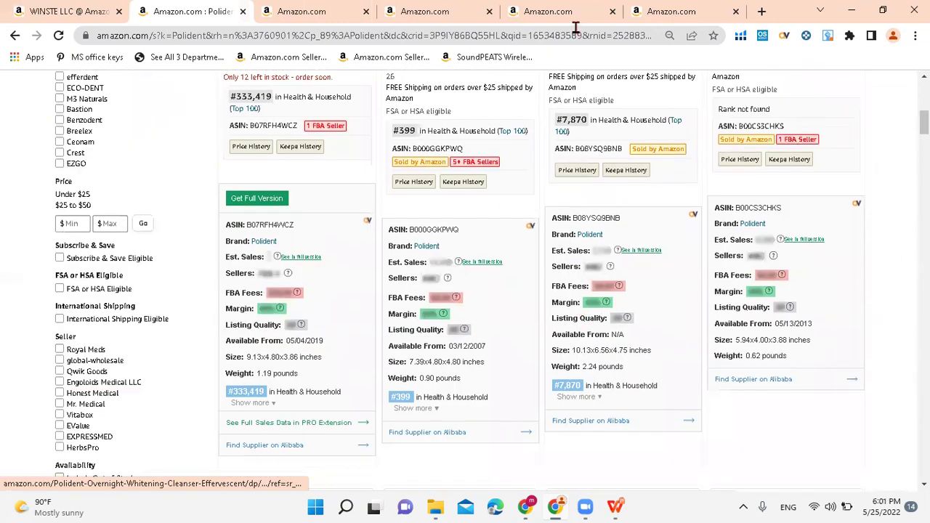
scroll(609, 138, "down", 10)
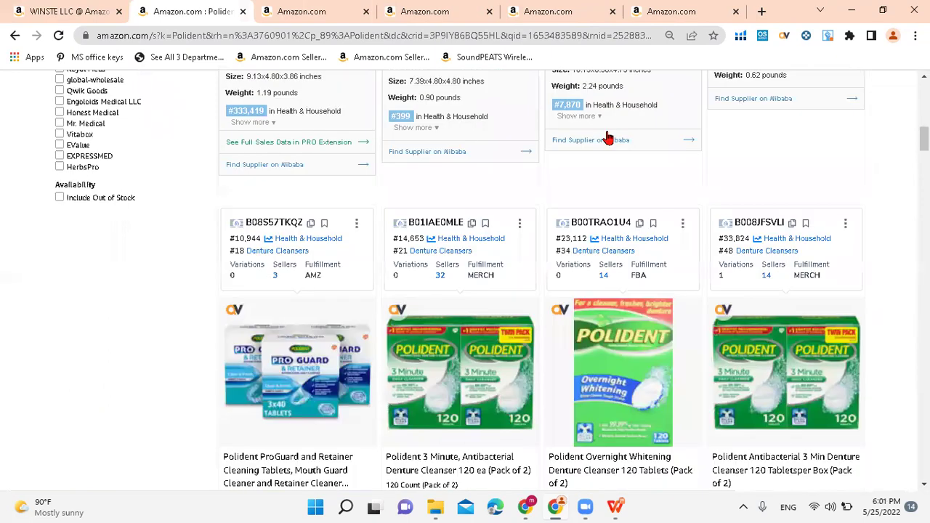
scroll(609, 138, "down", 8)
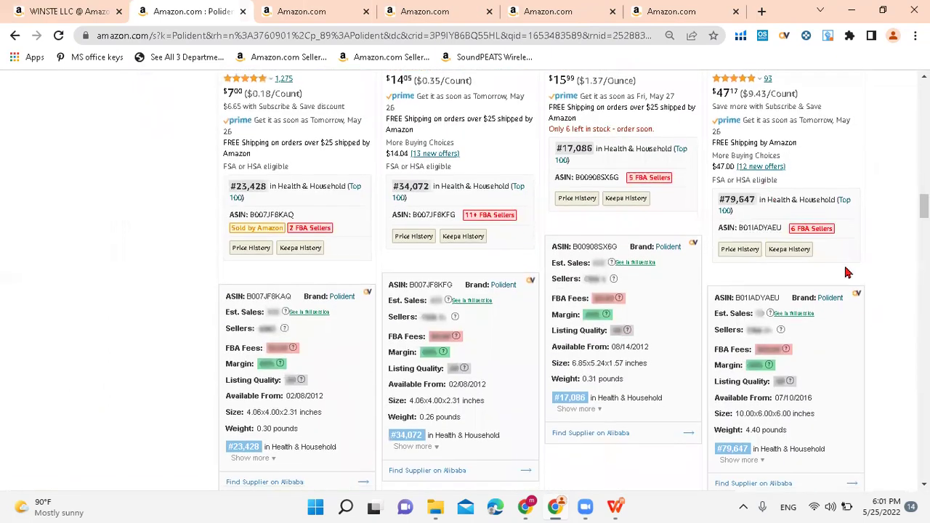
scroll(867, 318, "down", 7)
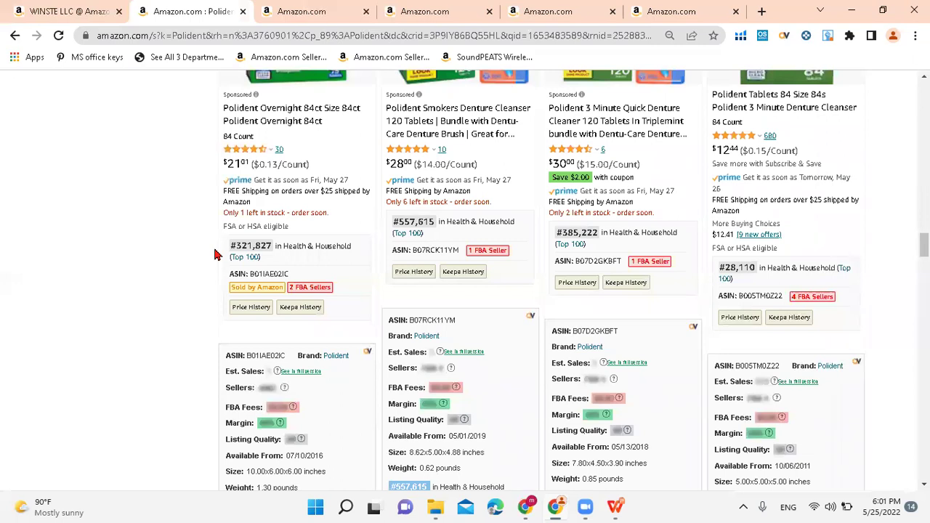
Review the rank, price and seller data of the remaining Polident products through the end of the first results page
scroll(214, 254, "down", 5)
scroll(214, 254, "down", 4)
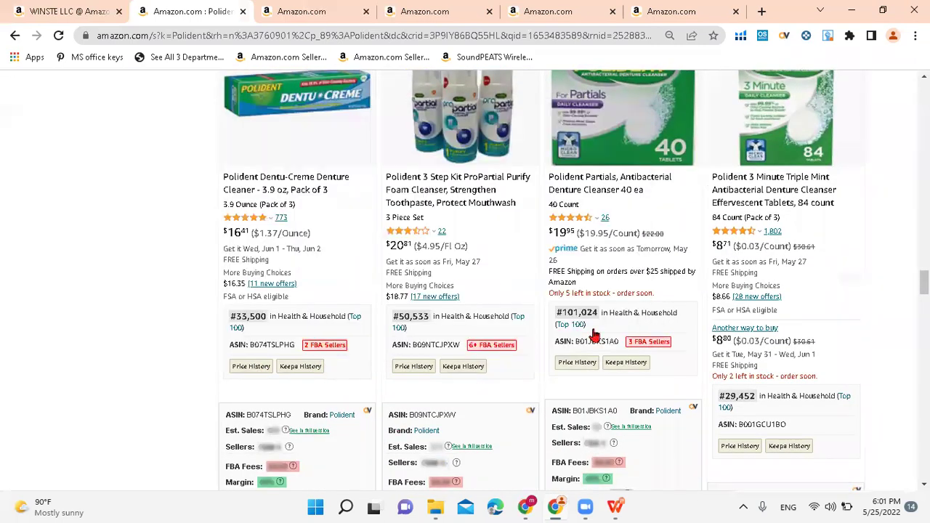
scroll(791, 360, "down", 5)
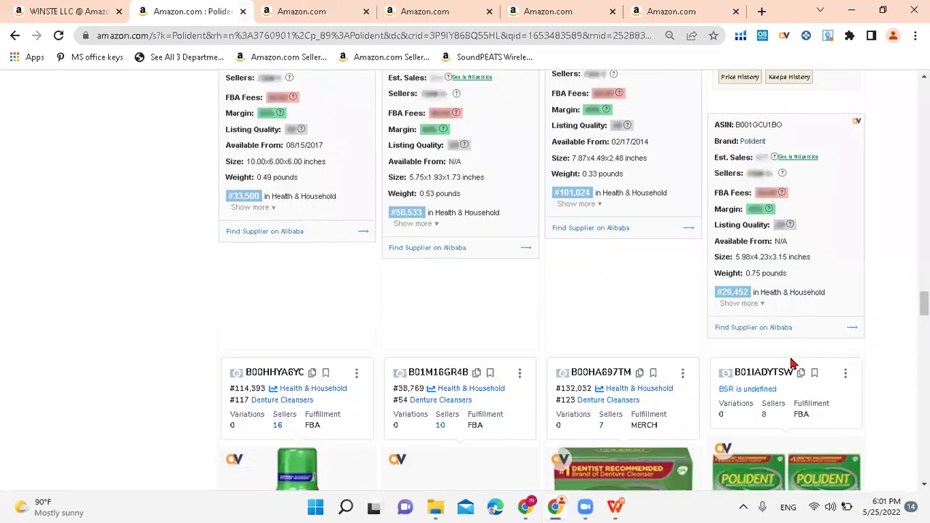
scroll(791, 363, "down", 6)
mouse_move(792, 354)
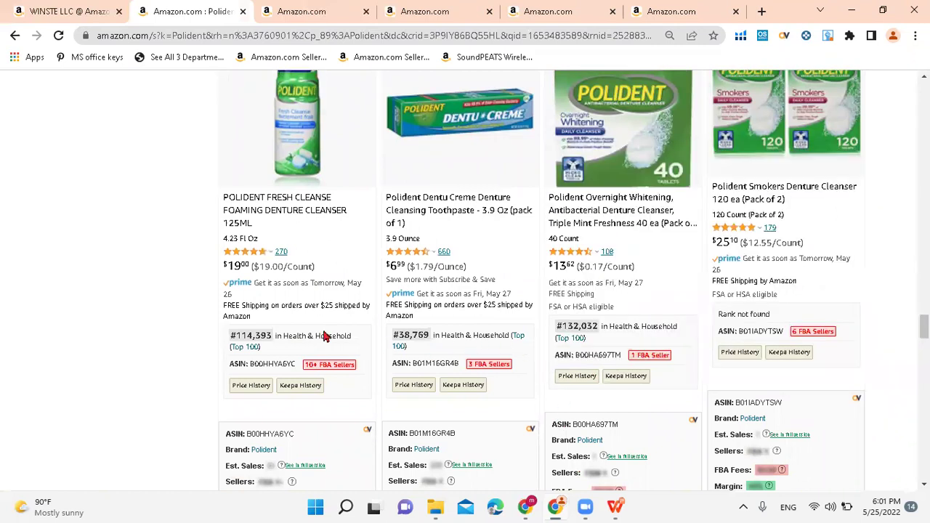
scroll(270, 333, "down", 8)
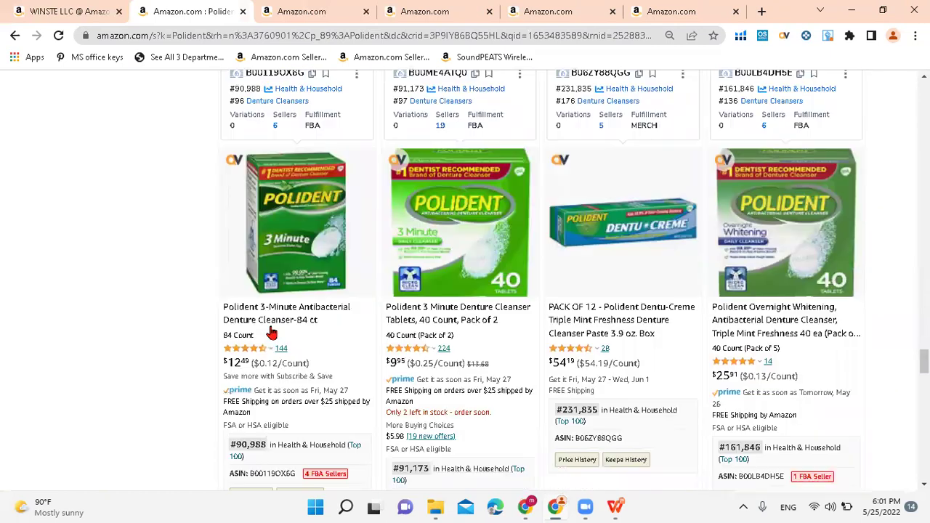
scroll(270, 333, "down", 2)
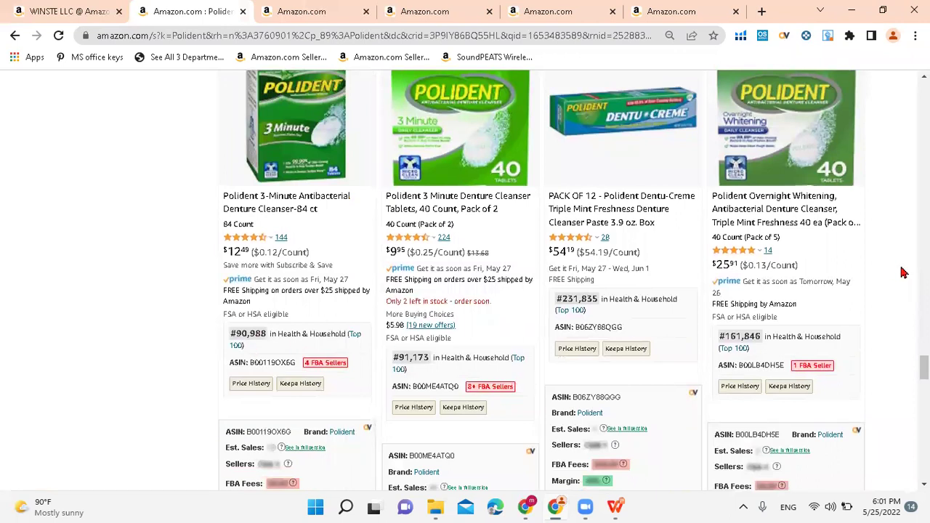
scroll(903, 272, "down", 8)
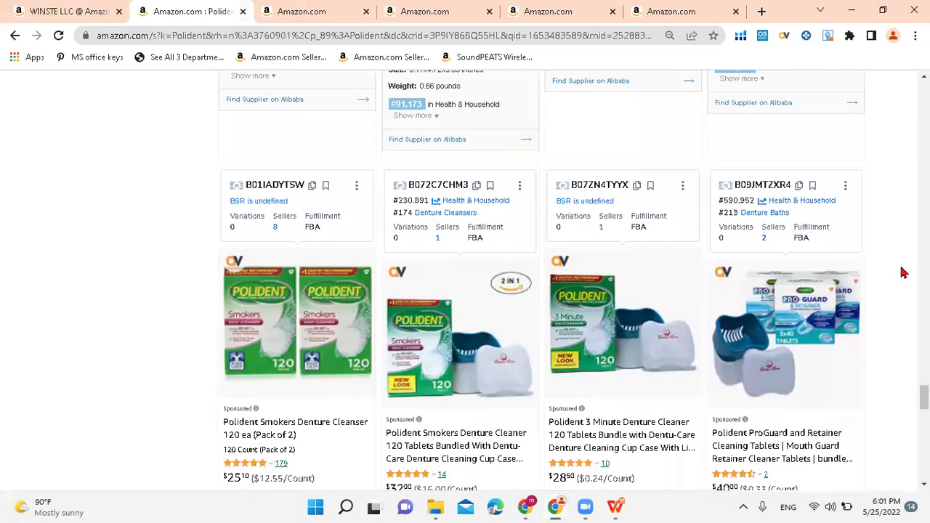
scroll(903, 272, "down", 3)
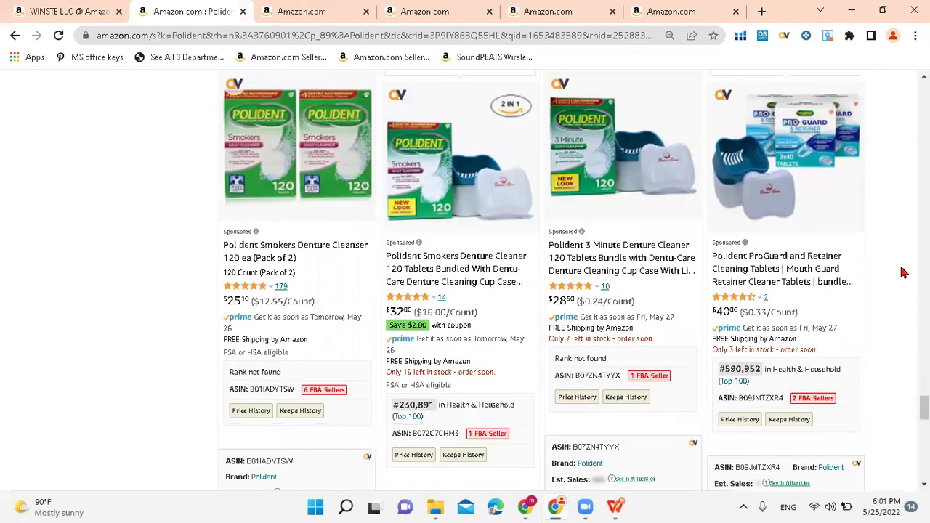
scroll(903, 272, "down", 3)
scroll(903, 272, "down", 5)
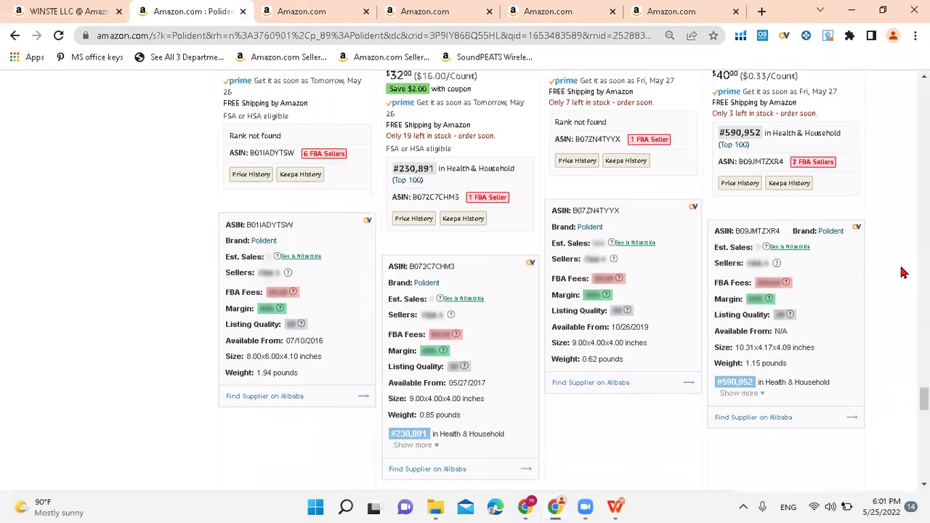
scroll(903, 272, "up", 10)
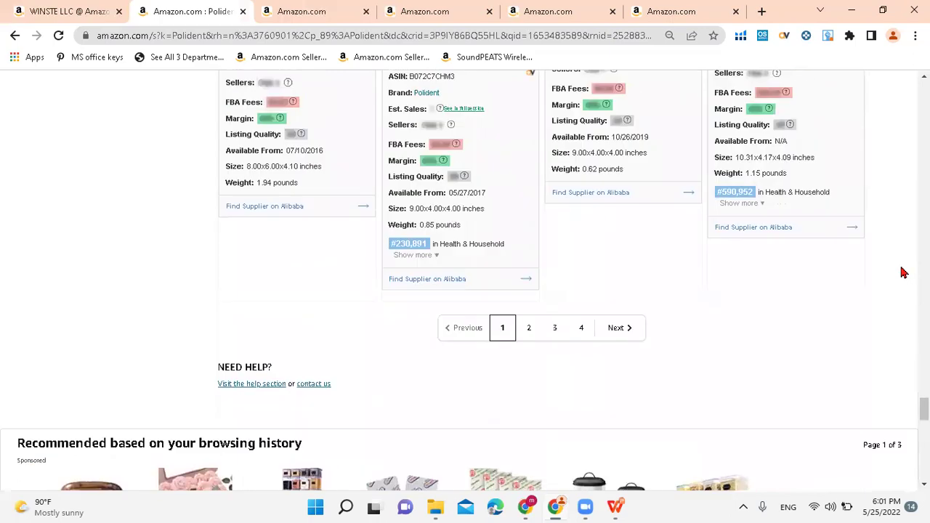
scroll(903, 272, "up", 5)
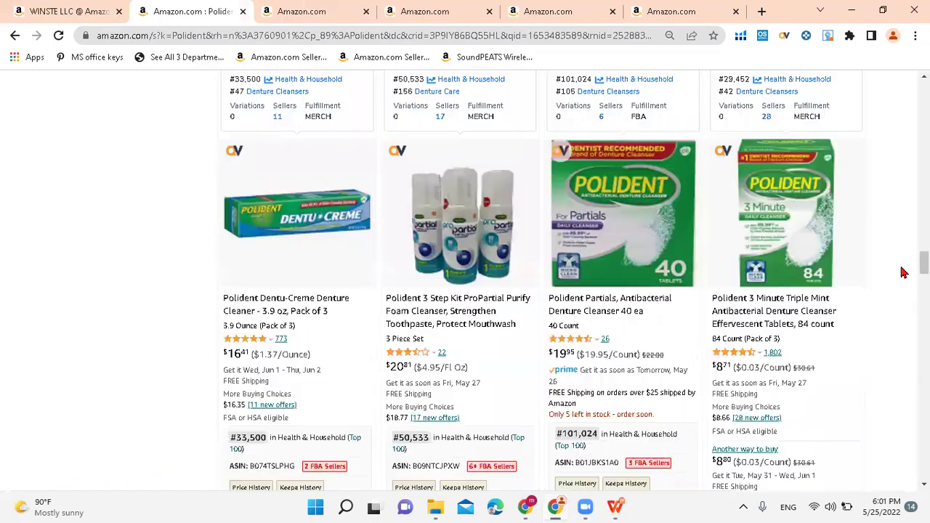
Close the Polident results and search all of Amazon.com for the Krusteaz brand from the WINSTE LLC listing
scroll(900, 271, "up", 8)
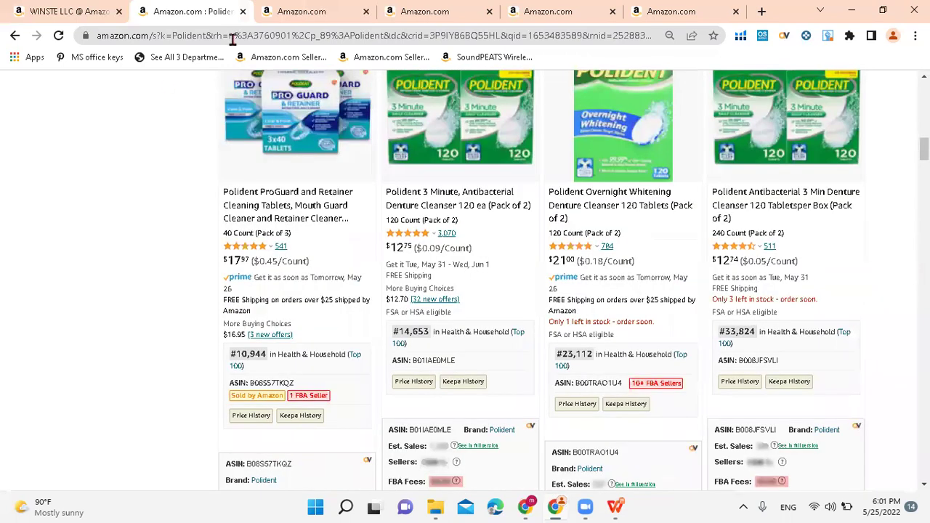
left_click(243, 12)
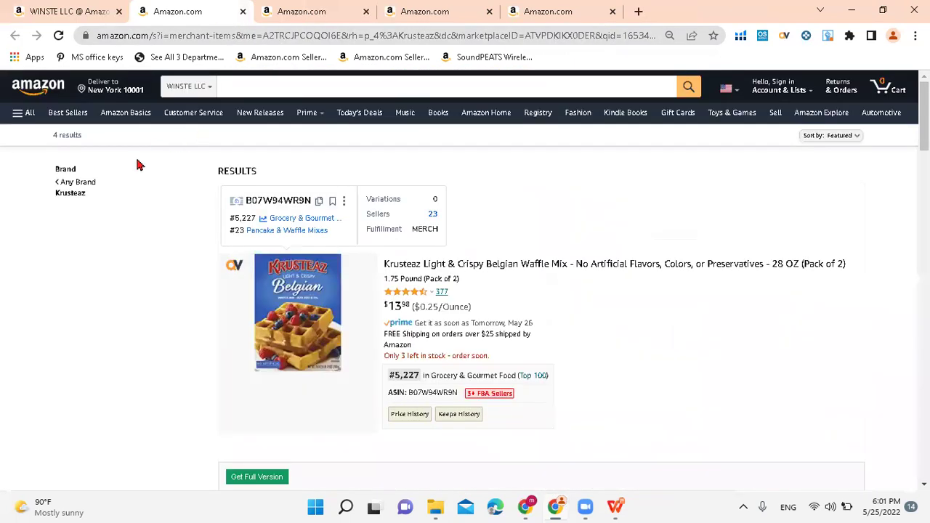
left_click_drag(92, 195, 48, 198)
key("ctrl+c")
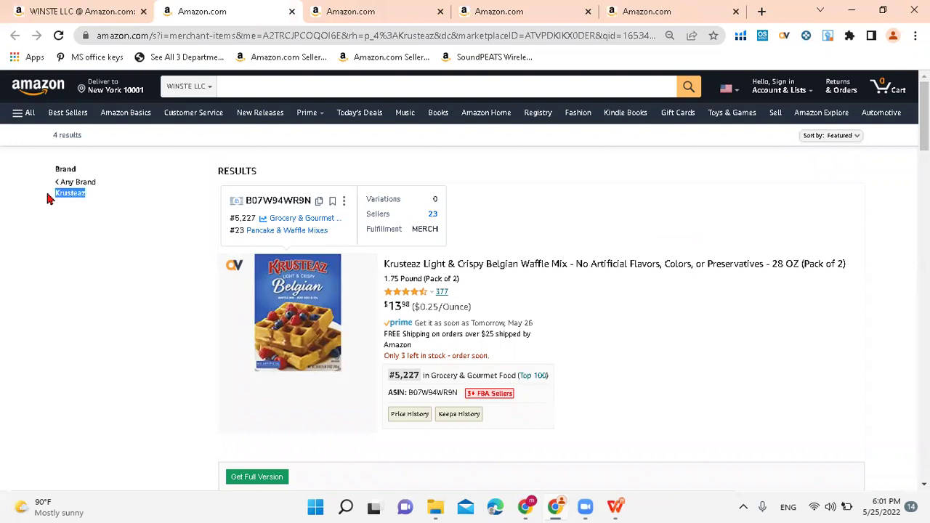
left_click(196, 86)
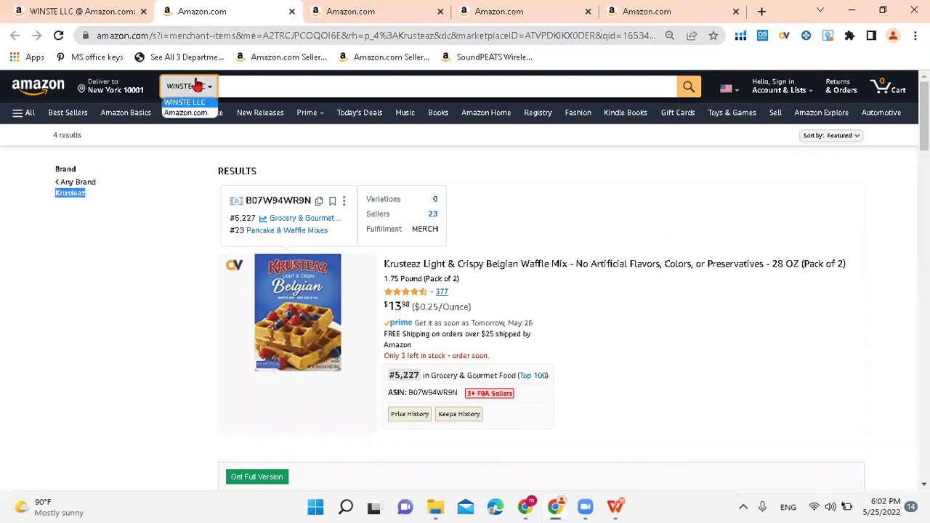
left_click(203, 115)
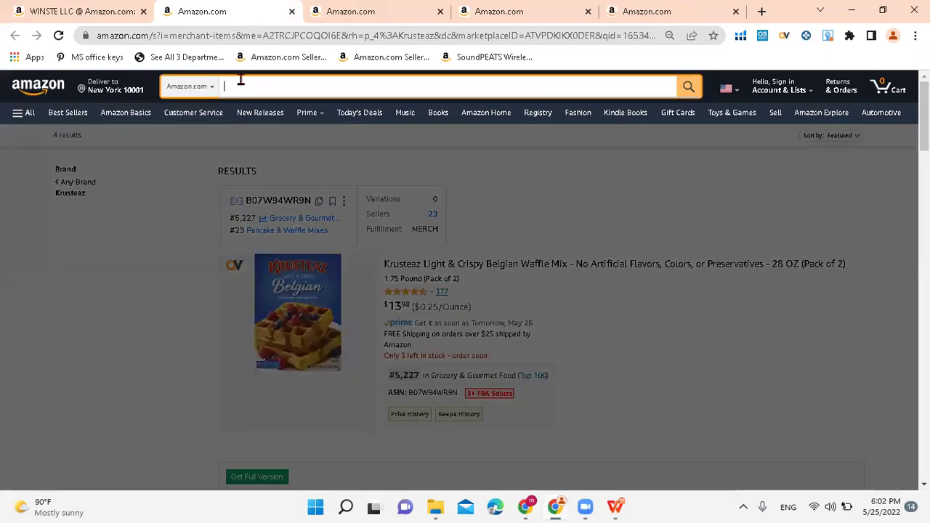
key("ctrl+v")
key("Return")
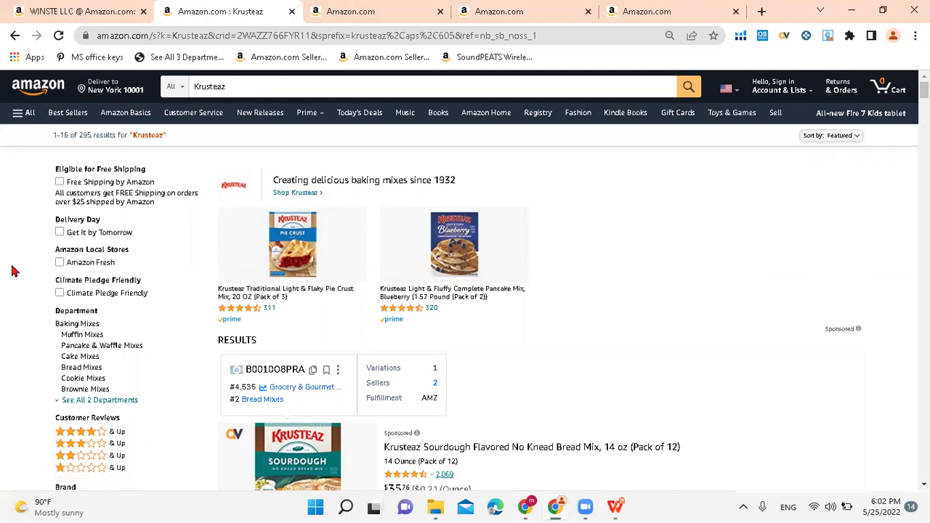
Filter the search results to the Krusteaz brand and check the sales ranks and Sold by Amazon tags in the first product row
scroll(13, 271, "down", 3)
left_click(59, 303)
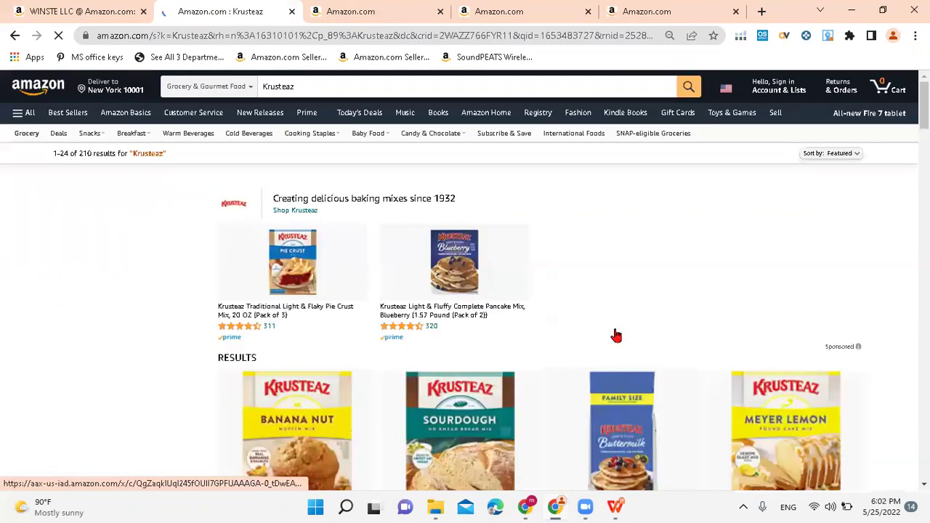
scroll(614, 334, "down", 1)
scroll(616, 335, "down", 5)
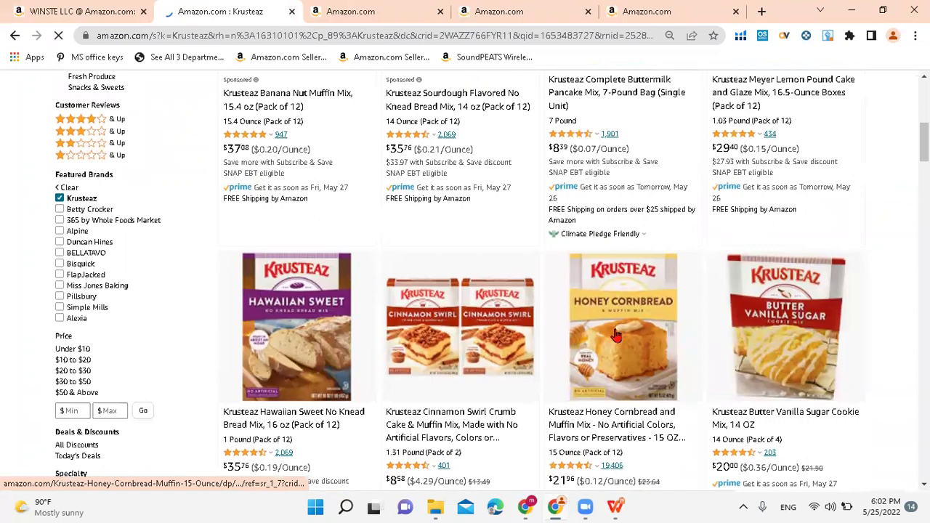
scroll(476, 321, "up", 2)
scroll(476, 322, "down", 6)
scroll(475, 322, "down", 1)
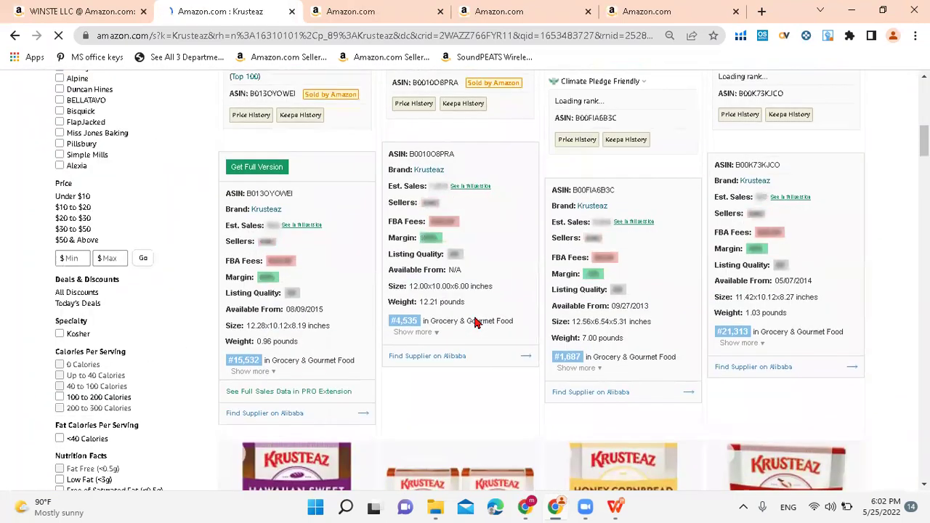
scroll(476, 321, "up", 8)
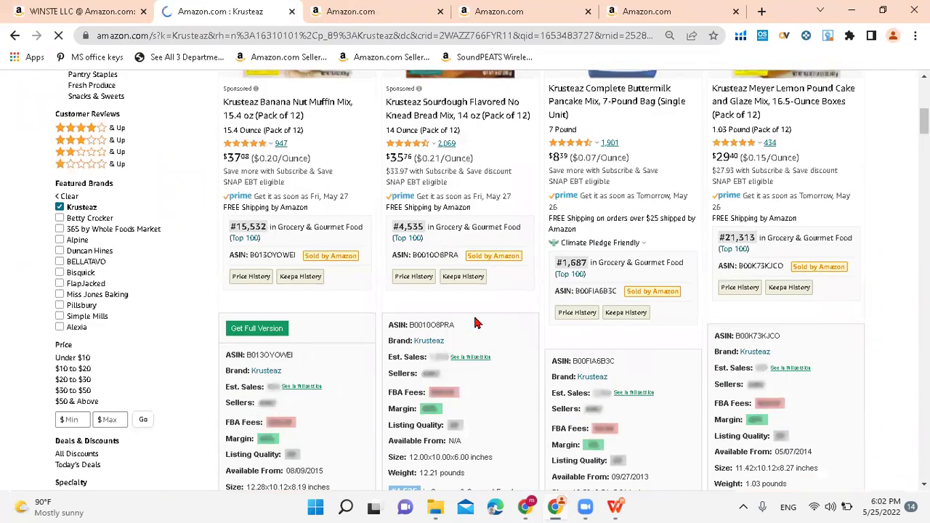
scroll(476, 321, "down", 5)
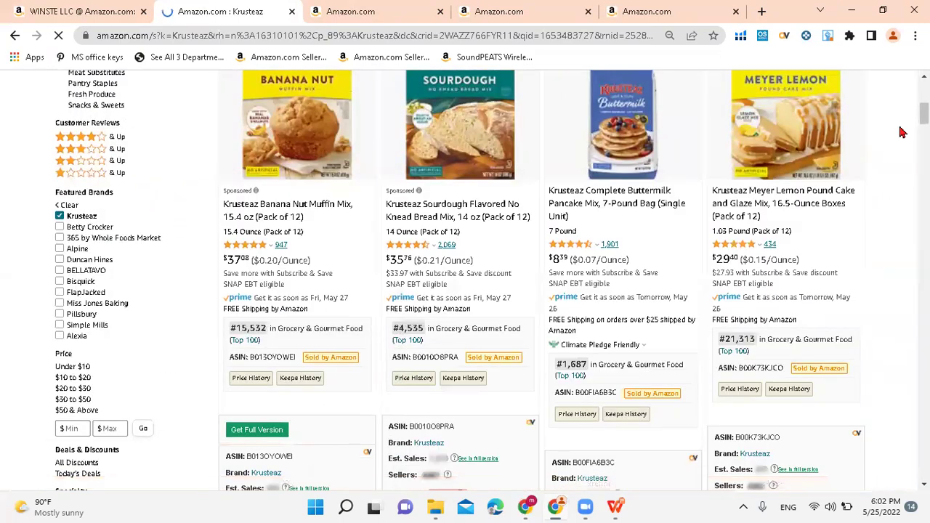
Compare the ranks, Amazon-sold tags and FBA seller counts from the Hawaiian Sweet bread row through the Protein Buttermilk Pancake row
scroll(900, 132, "down", 10)
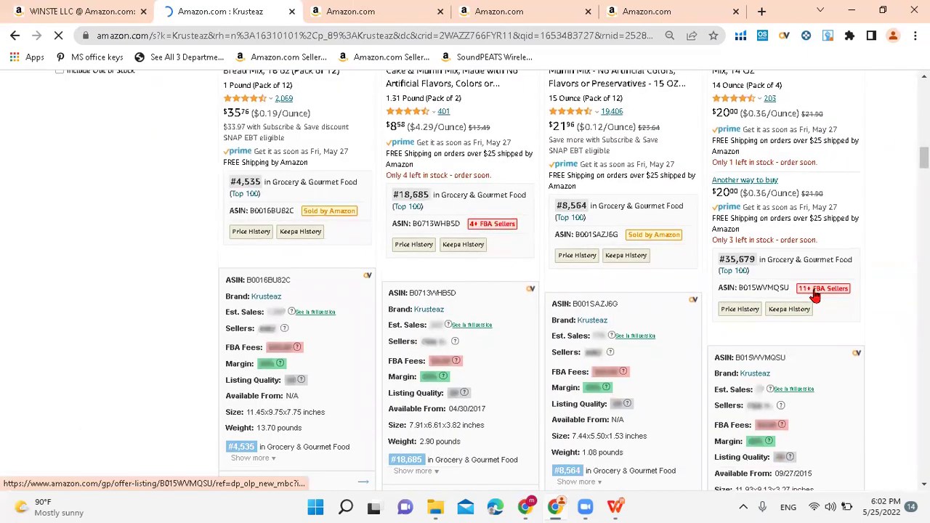
scroll(494, 199, "down", 5)
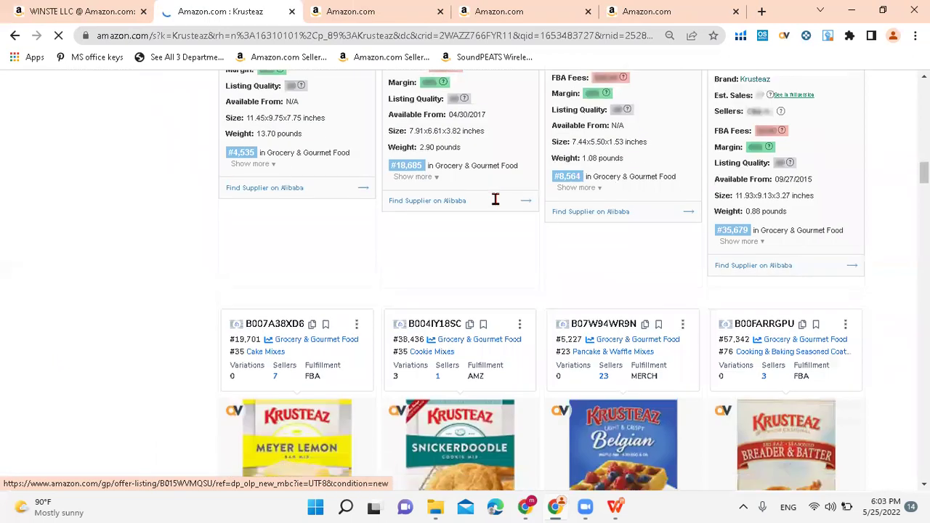
scroll(494, 199, "down", 2)
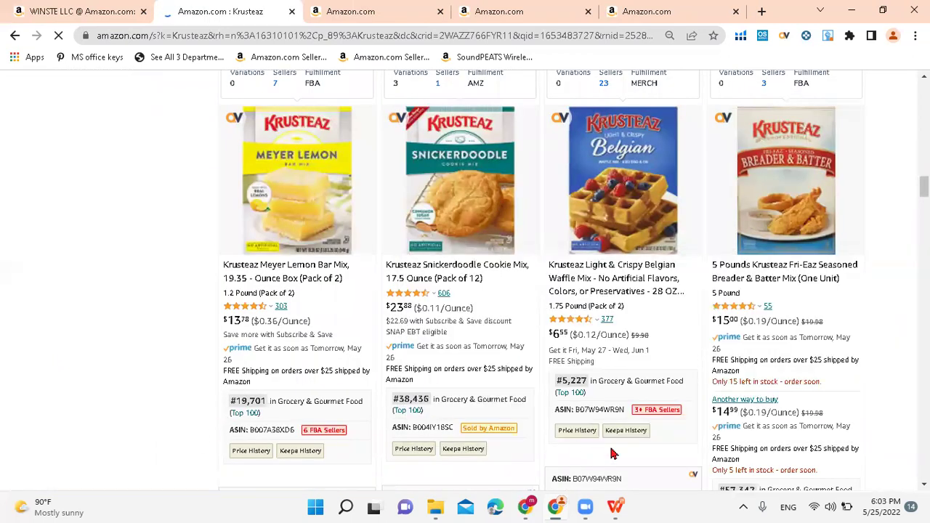
scroll(610, 453, "down", 5)
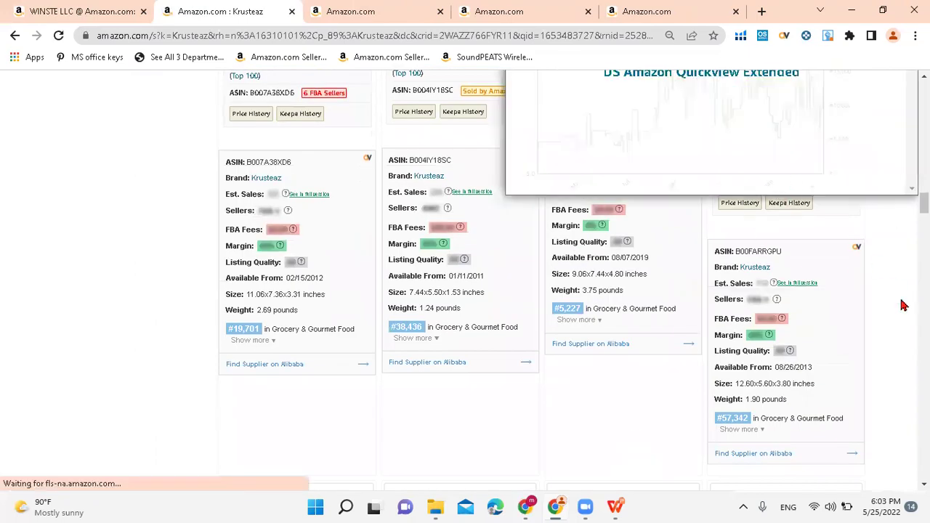
scroll(898, 305, "down", 3)
scroll(898, 305, "down", 2)
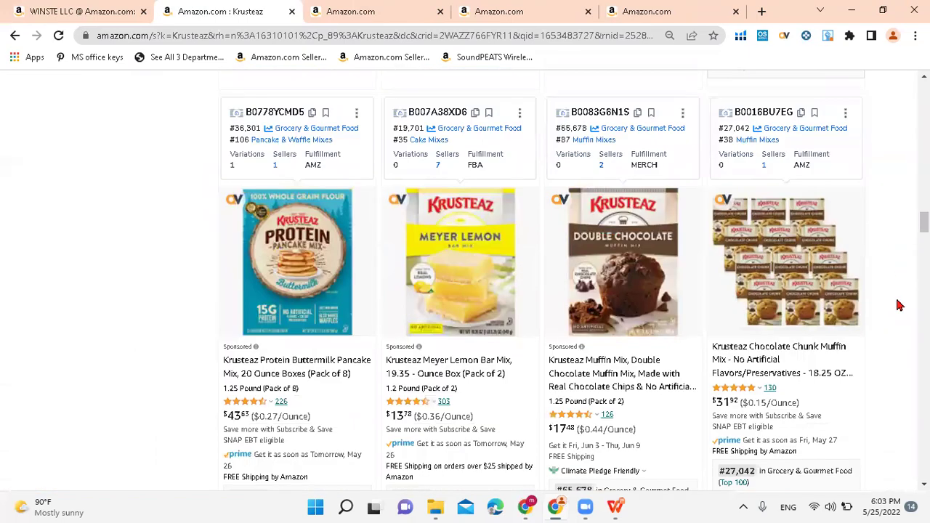
scroll(897, 305, "down", 3)
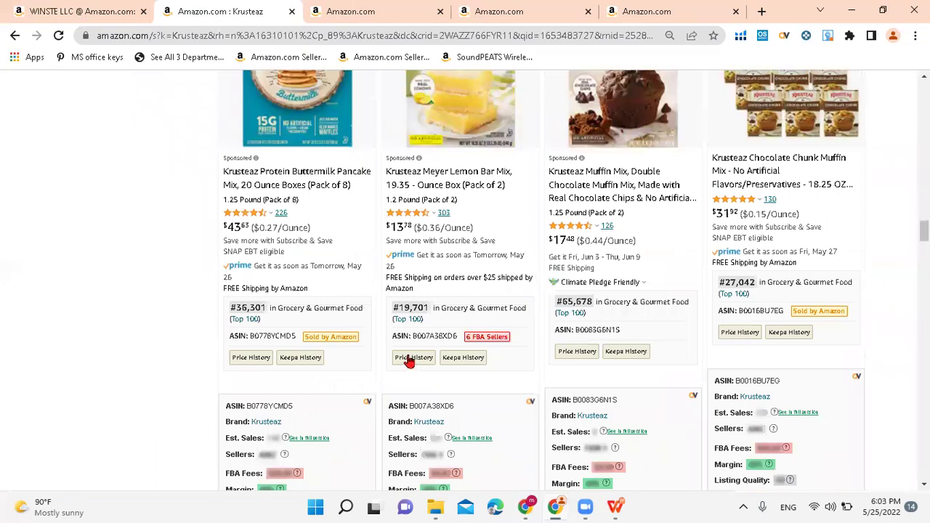
mouse_move(408, 358)
scroll(876, 412, "down", 6)
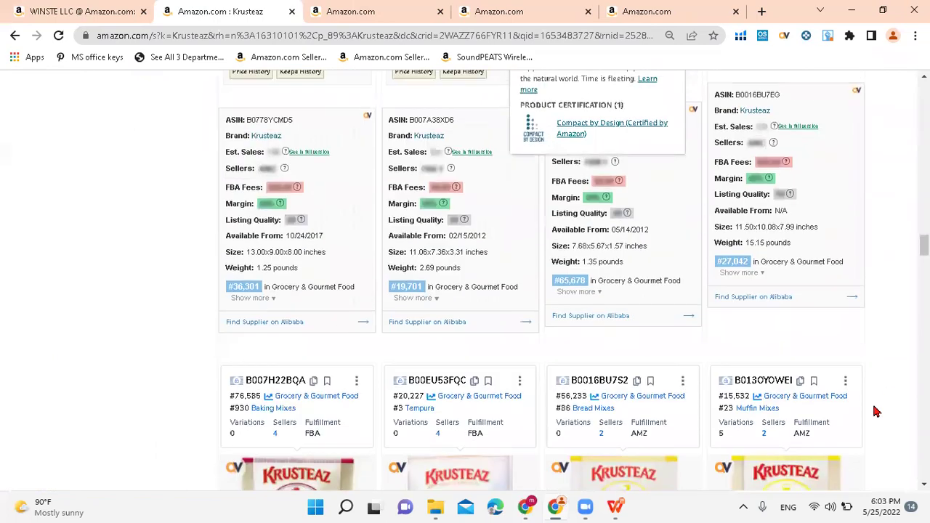
Examine the rank and seller tags in the Raspberry Bars row and the row with the Sweet Cream Pancake and Belgian Waffle mixes
scroll(875, 412, "down", 1)
scroll(875, 412, "down", 2)
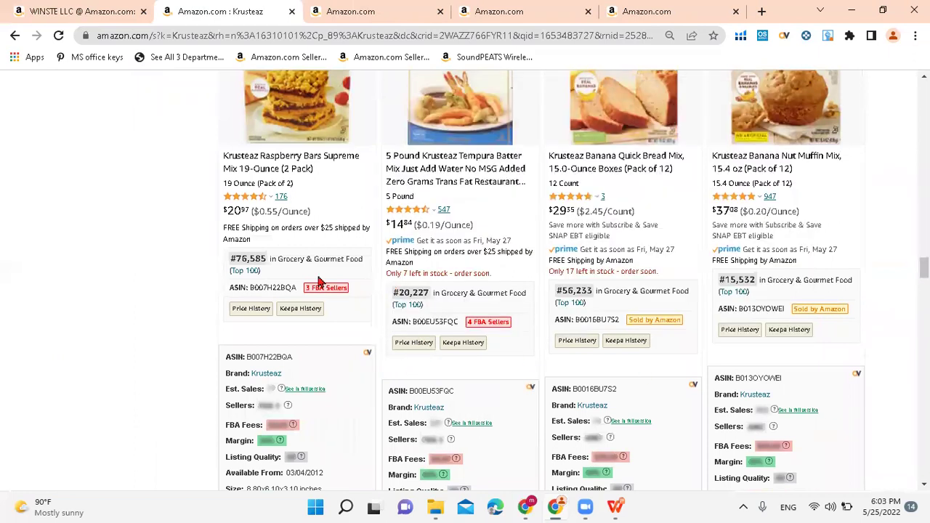
scroll(70, 326, "down", 4)
scroll(69, 326, "down", 4)
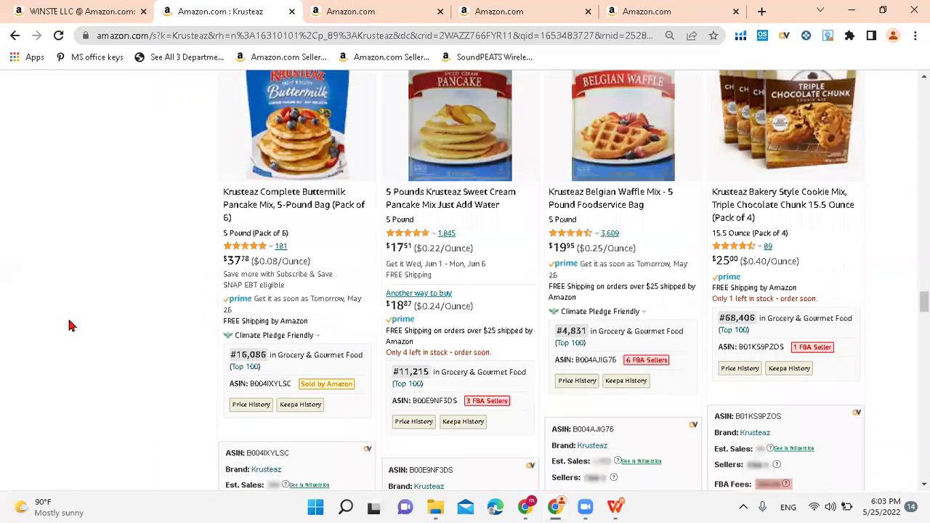
mouse_move(408, 419)
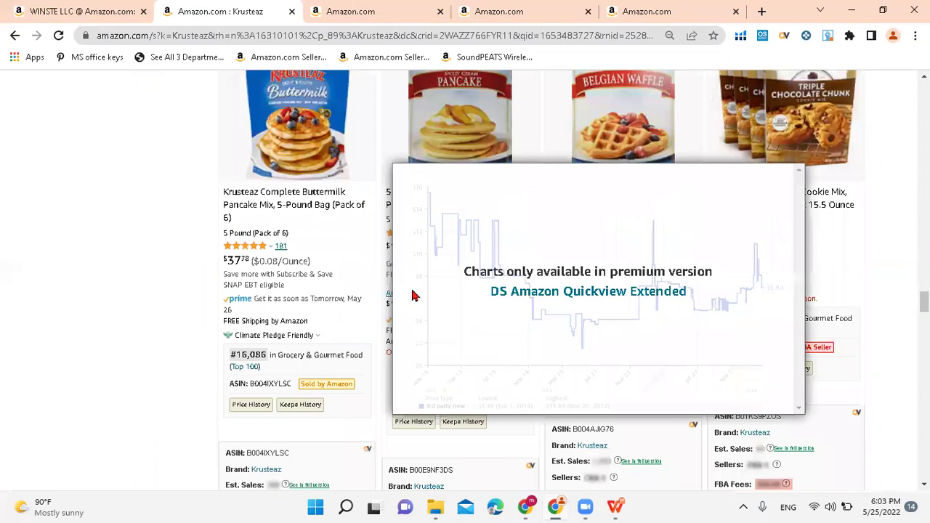
scroll(2, 324, "up", 1)
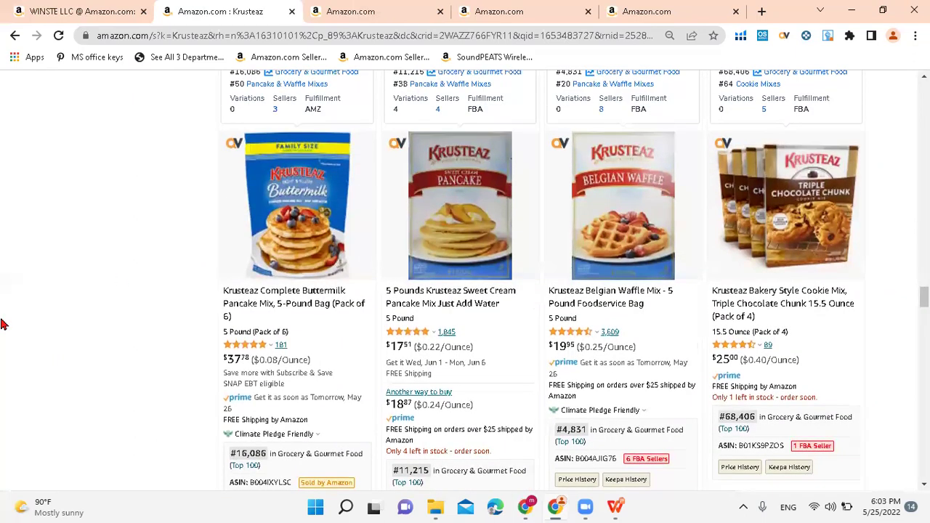
scroll(4, 323, "down", 3)
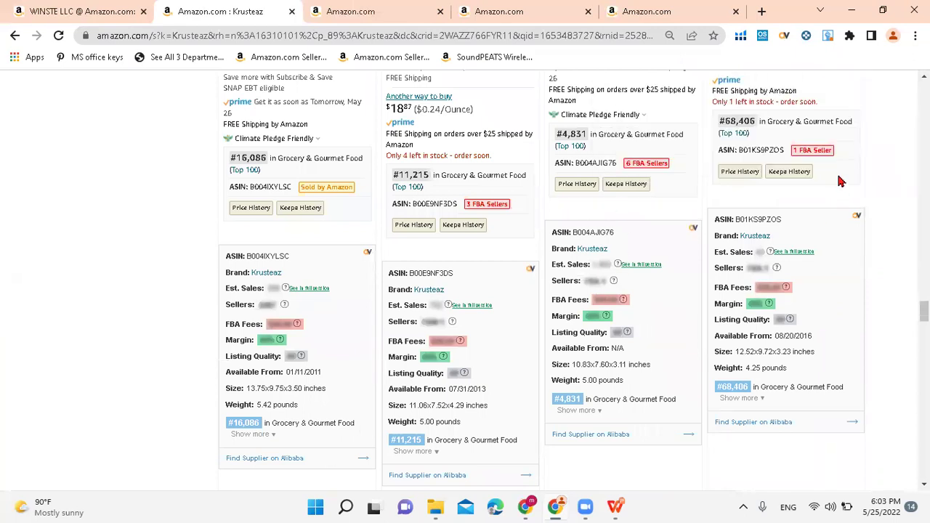
scroll(839, 181, "down", 1)
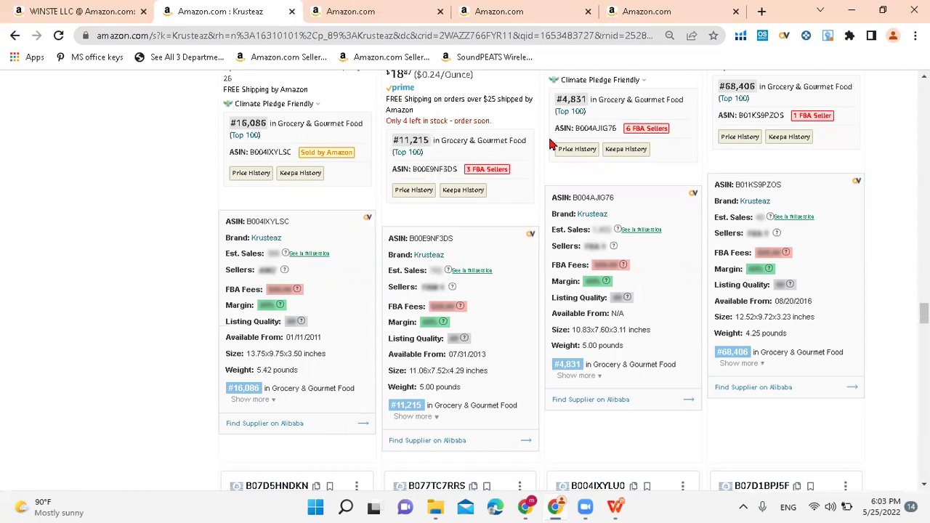
scroll(905, 198, "down", 3)
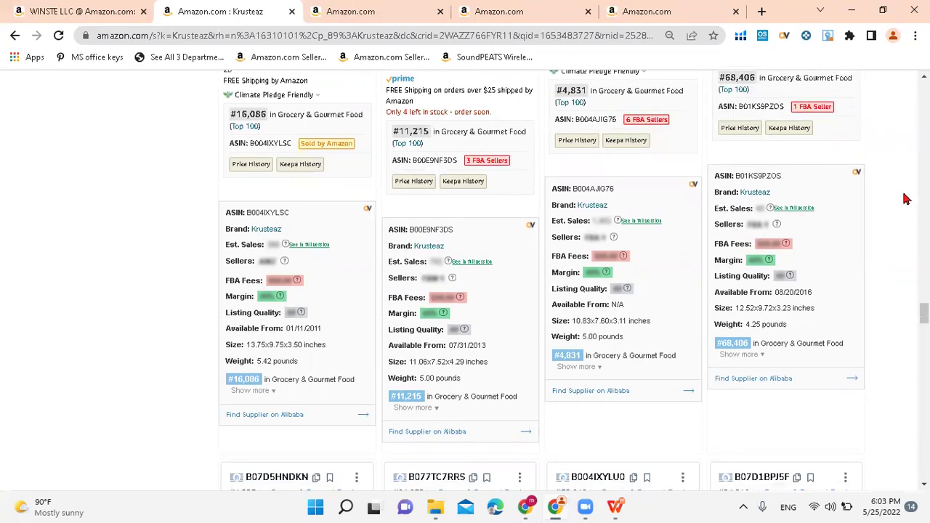
Review the rank, price and FBA seller data of the Krusteaz rows from Gluten-Free Crumb Cake through Honey Cornbread
scroll(905, 198, "down", 1)
scroll(905, 198, "down", 3)
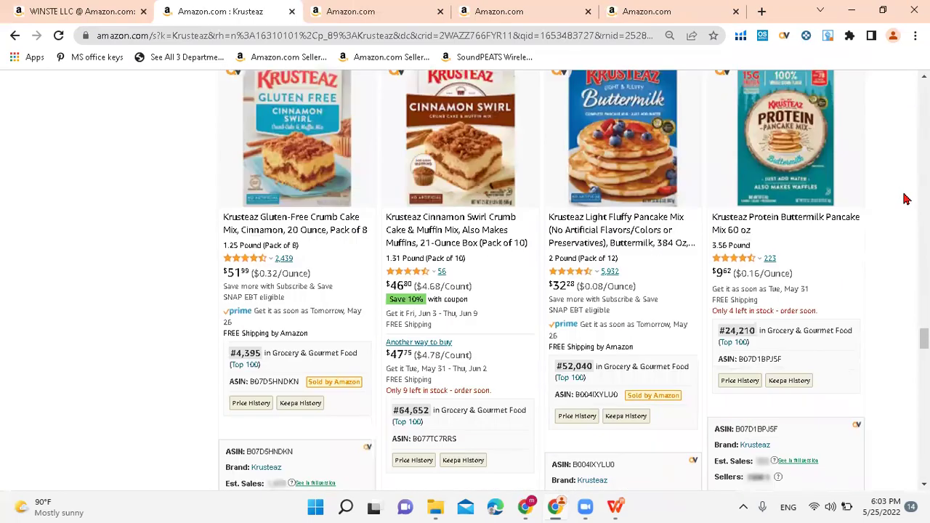
scroll(905, 198, "down", 4)
scroll(905, 198, "down", 3)
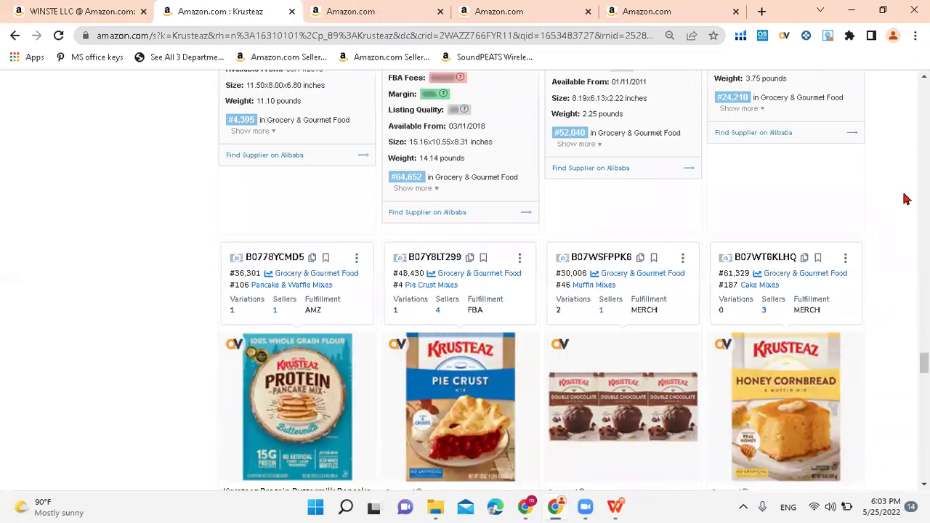
scroll(905, 199, "down", 3)
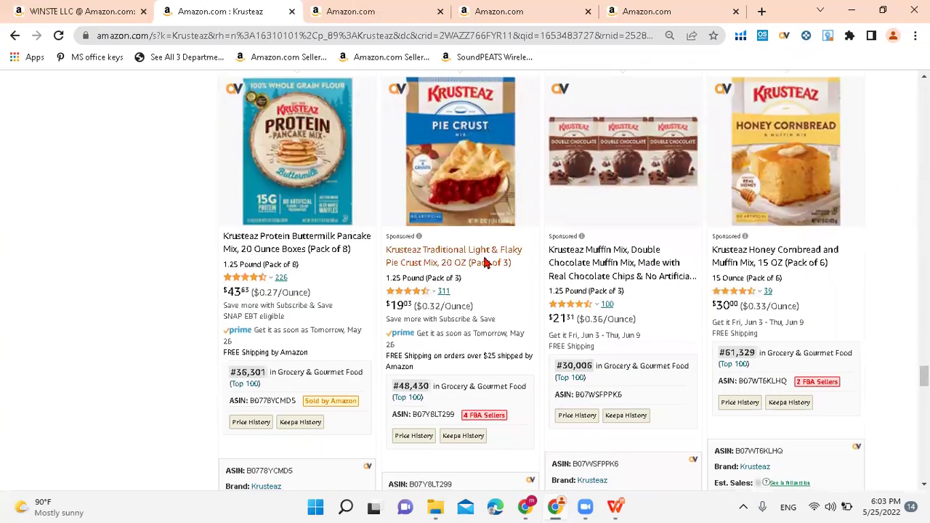
scroll(884, 278, "down", 3)
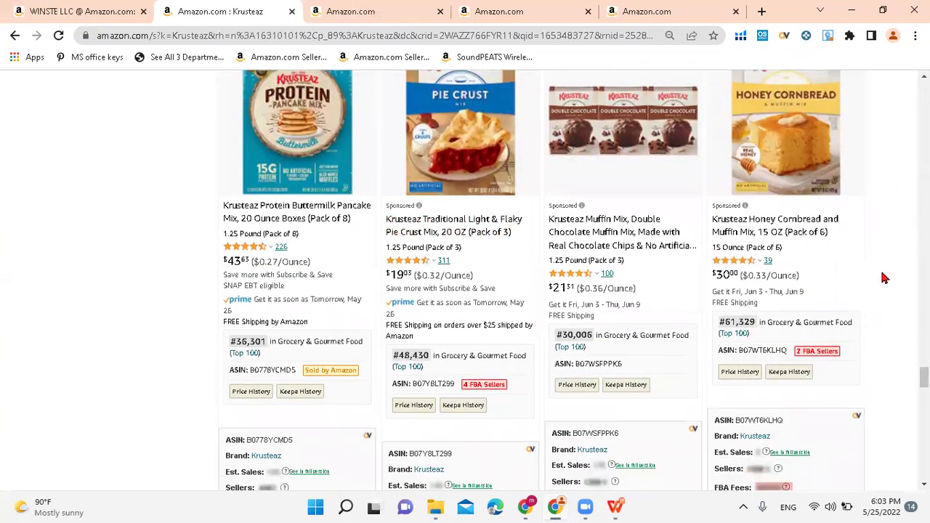
scroll(884, 279, "down", 6)
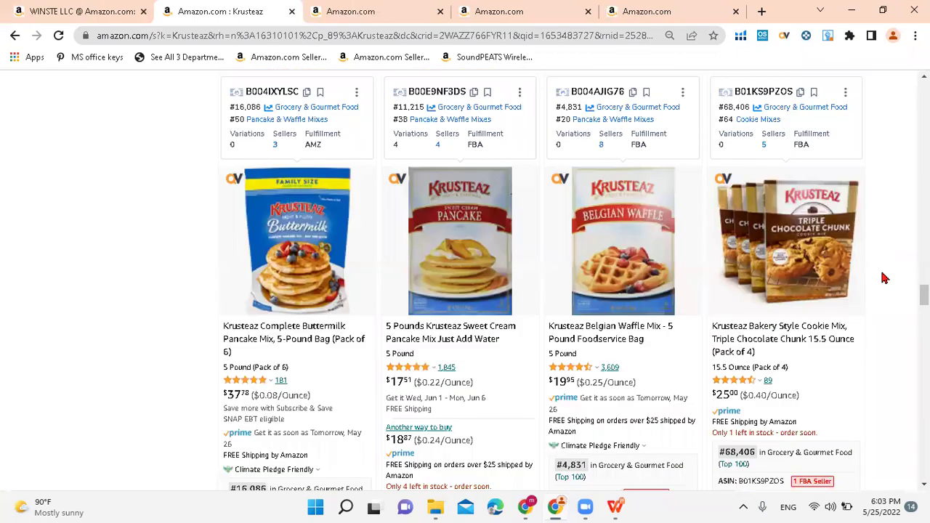
Return to the start of the Krusteaz results and copy the brand name from the search query
scroll(884, 278, "up", 4)
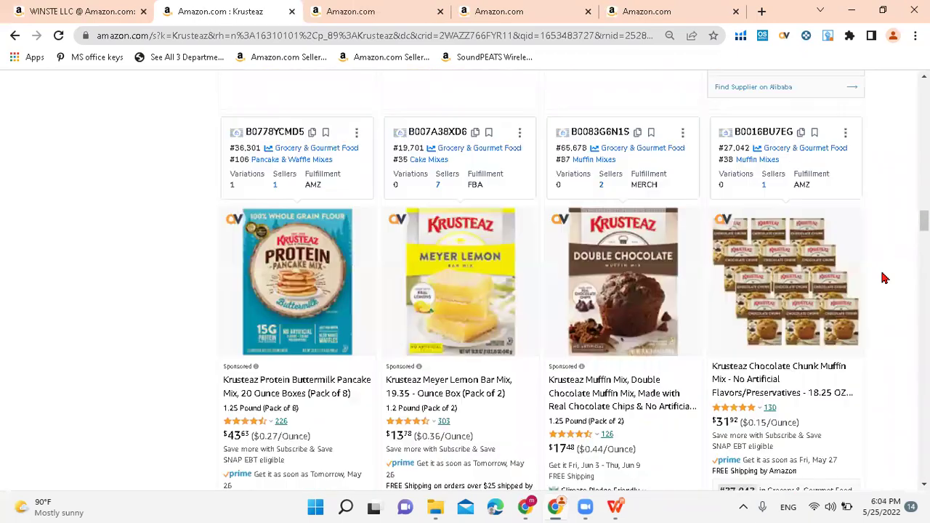
scroll(884, 278, "up", 10)
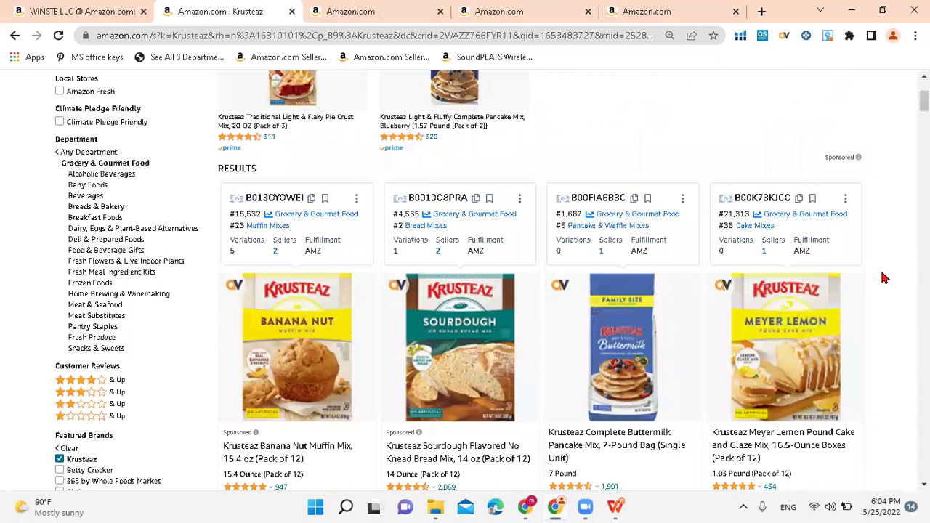
scroll(883, 278, "up", 3)
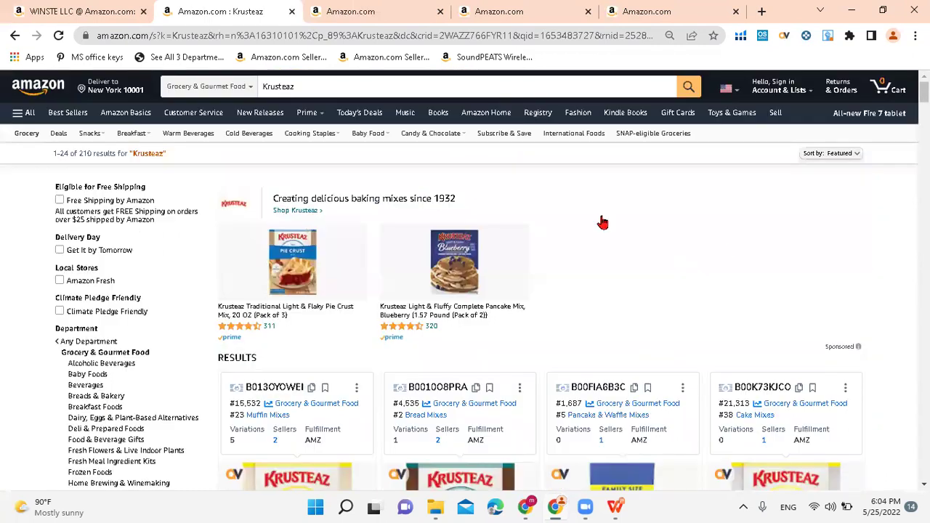
left_click(311, 87)
double_click(266, 88)
key("ctrl+c")
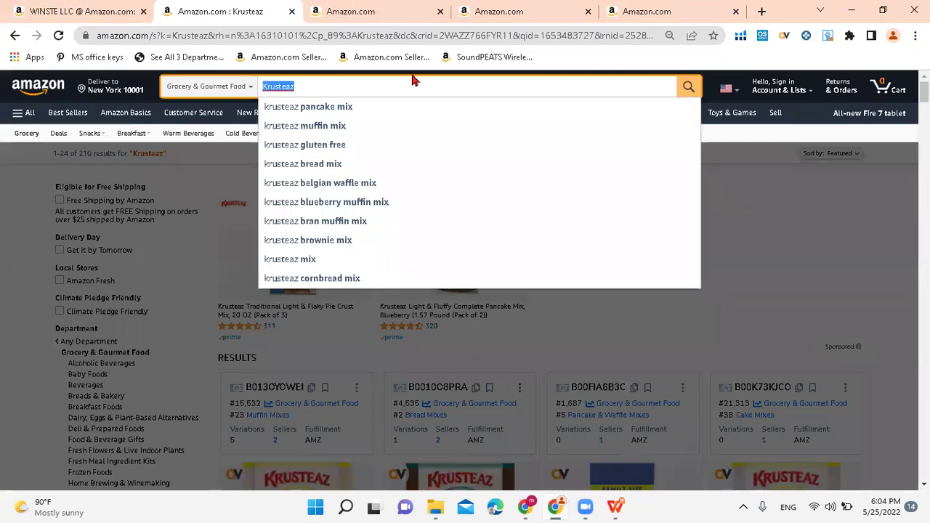
mouse_move(557, 506)
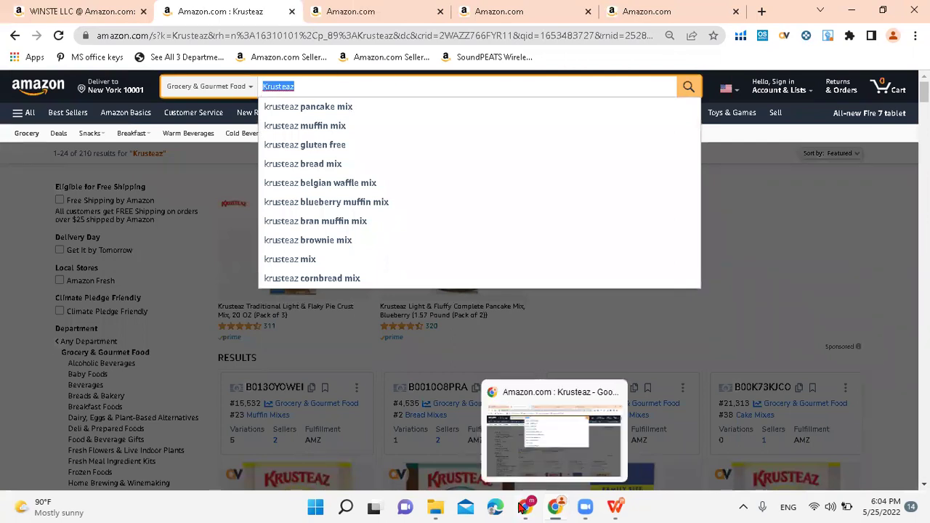
Switch to the untitled Google Sheets spreadsheet and change the header row's fill colour to blue
left_click(531, 441)
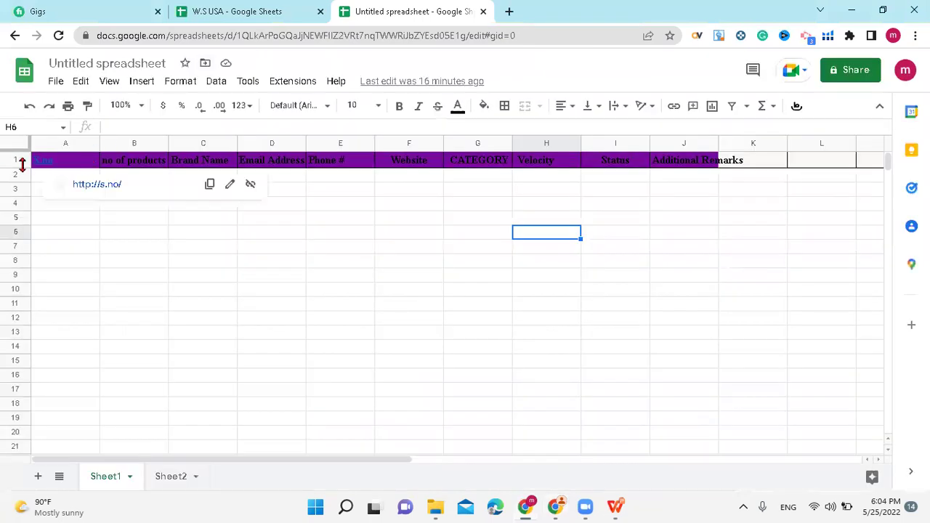
left_click(14, 160)
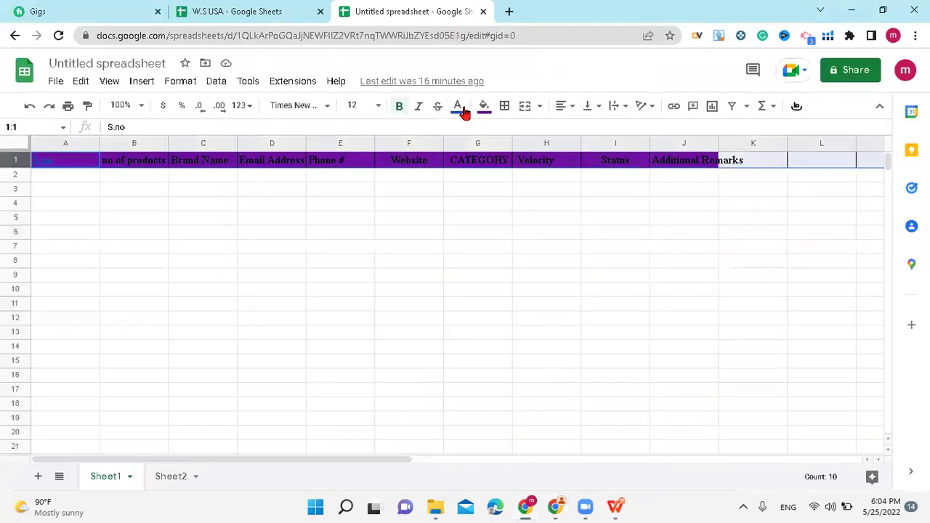
left_click(483, 106)
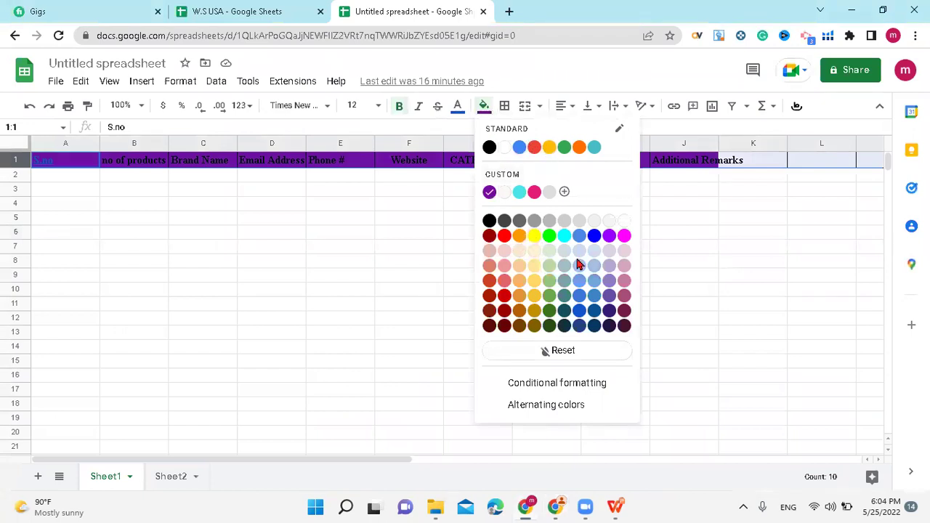
left_click(581, 281)
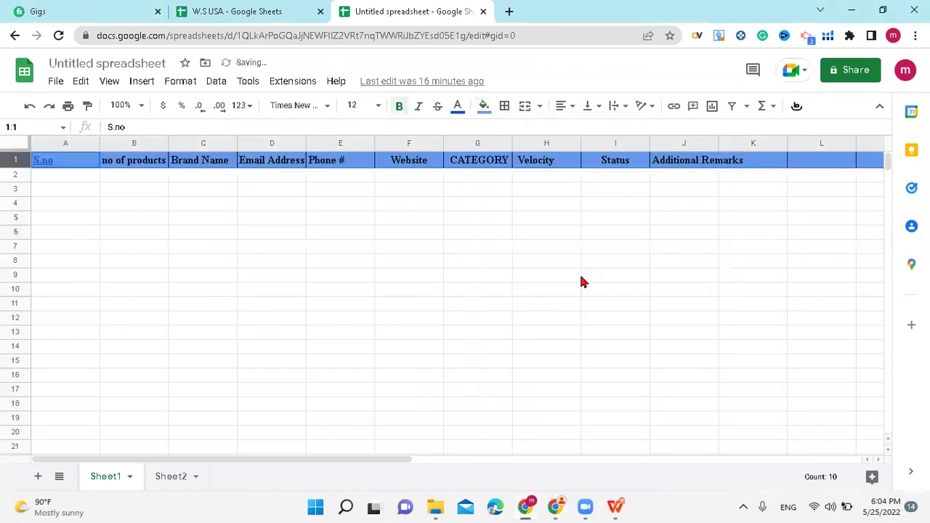
left_click(324, 225)
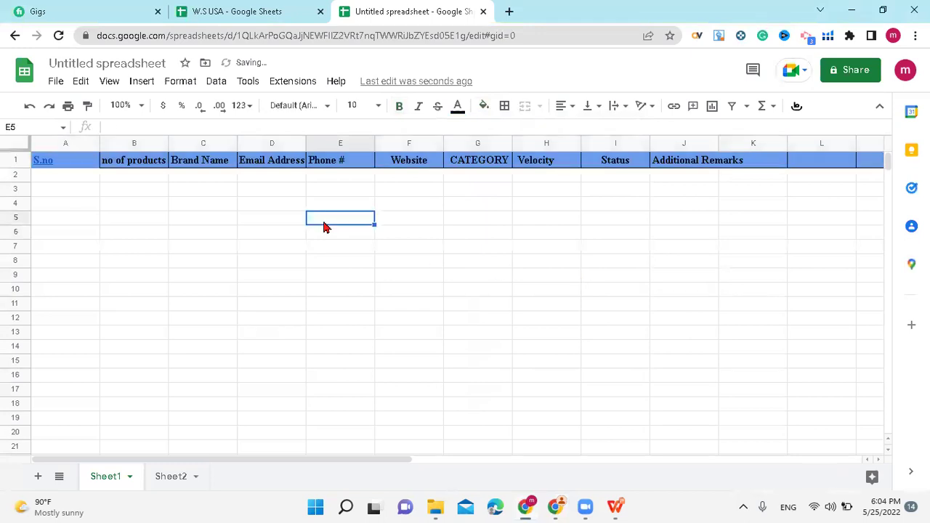
Clear the "no of products" header and delete its whole column from Sheet1
left_click(118, 166)
key("Delete")
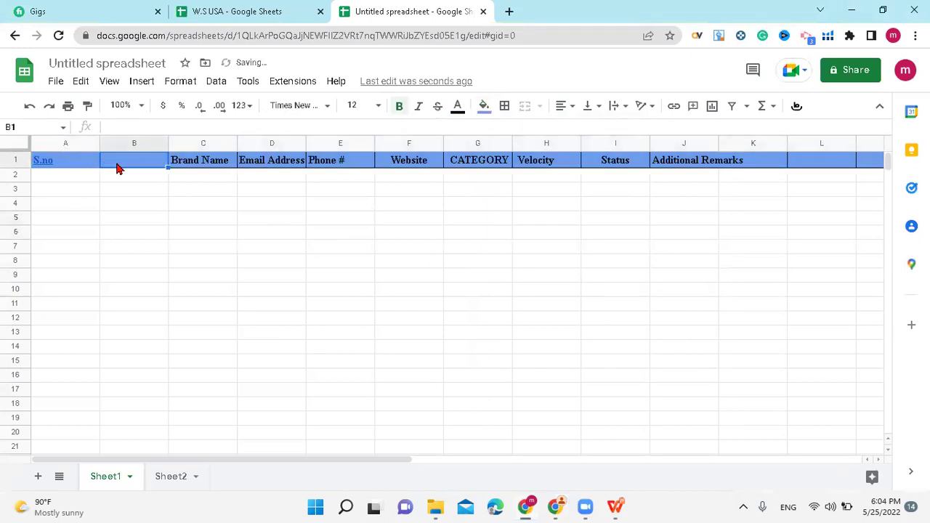
right_click(126, 146)
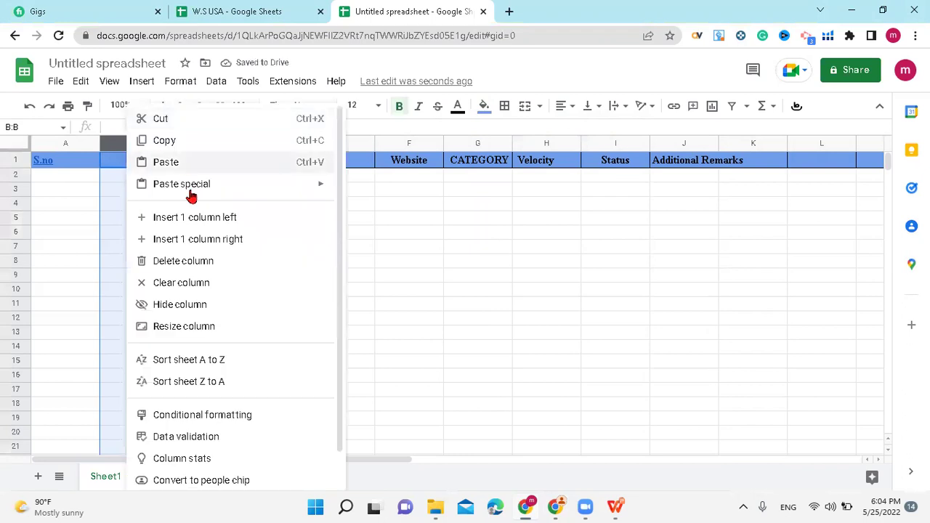
left_click(203, 269)
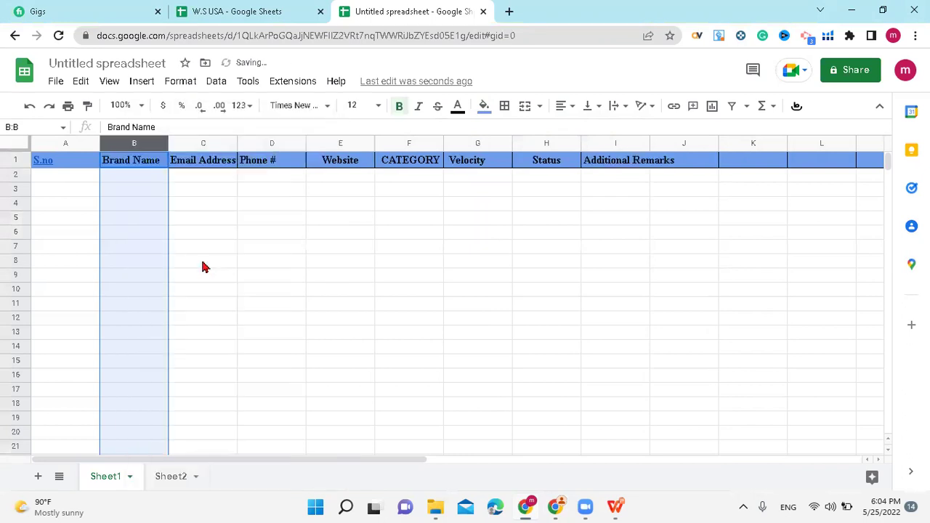
Paste Krusteaz into B2 under Brand Name and enter serial number 1 in A2
left_click(155, 167)
left_click(193, 166)
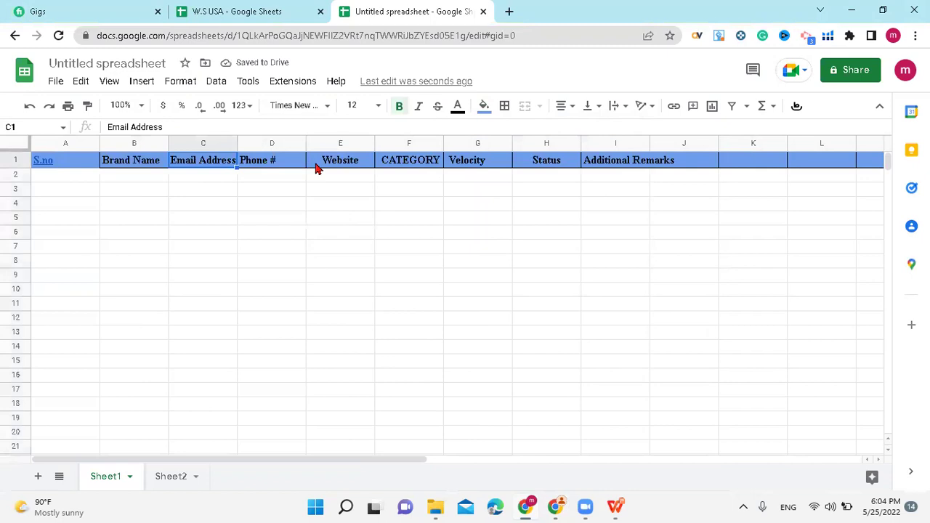
left_click(139, 180)
key("ctrl+v")
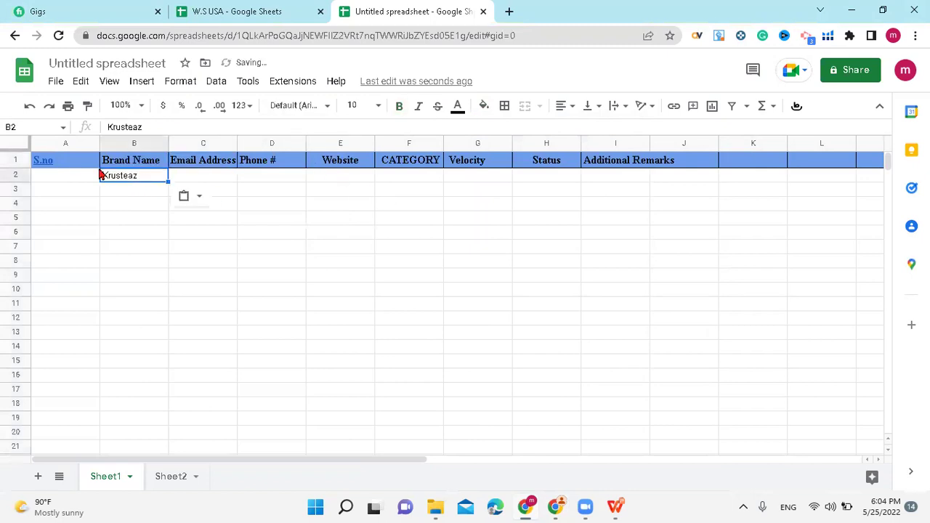
left_click(68, 178)
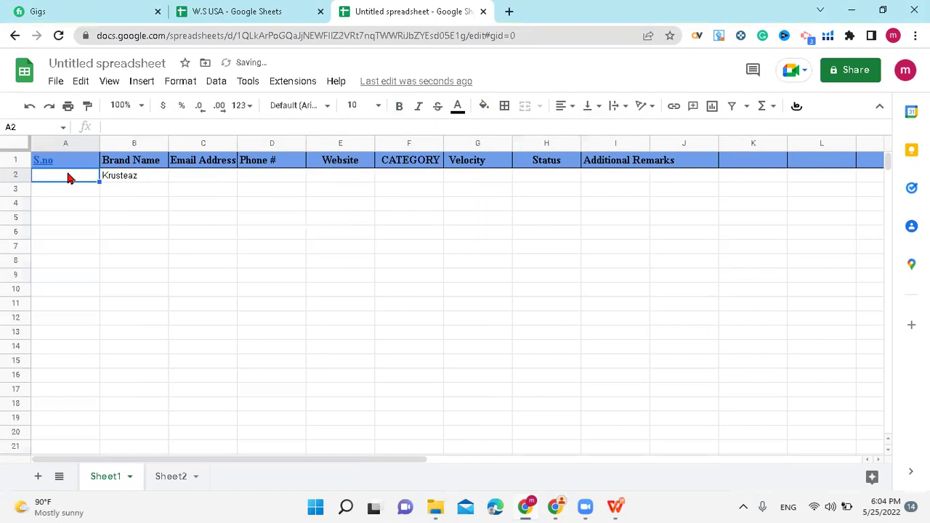
type("1")
key("Return")
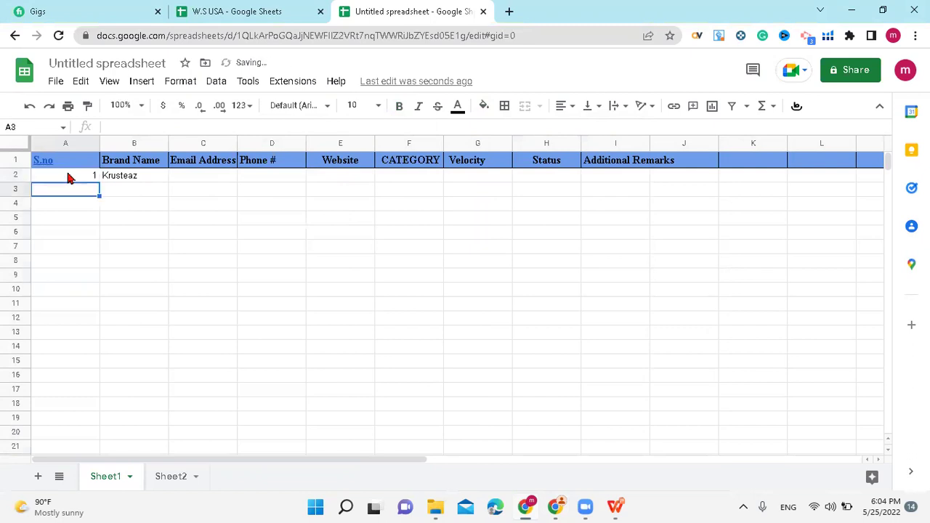
Enter the formula =A2+1 in A3 and fill it down the S.no column to A16
type("=")
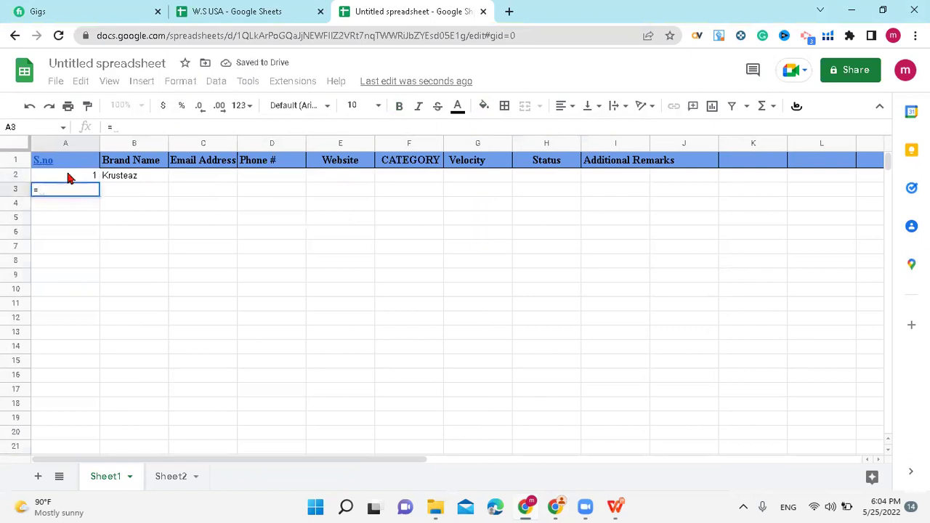
left_click(67, 178)
type("+1")
key("Return")
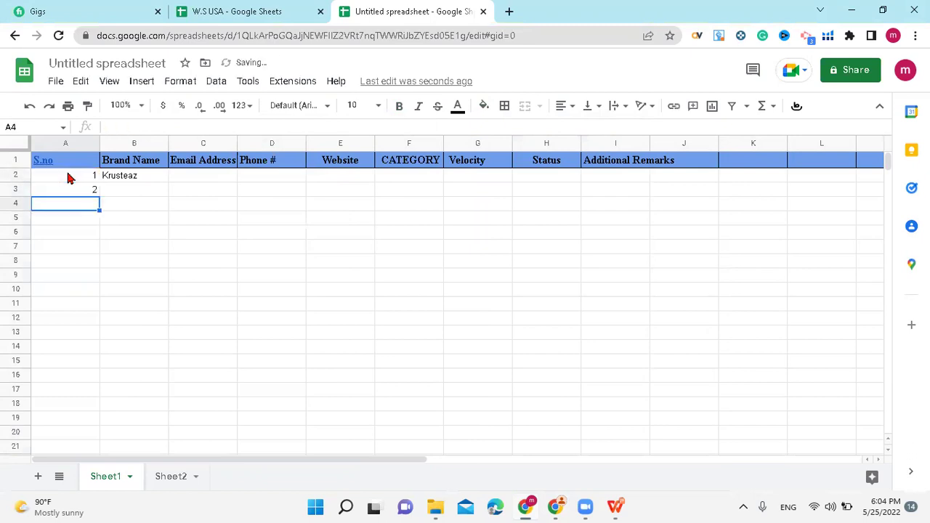
left_click(83, 192)
left_click_drag(98, 195, 113, 376)
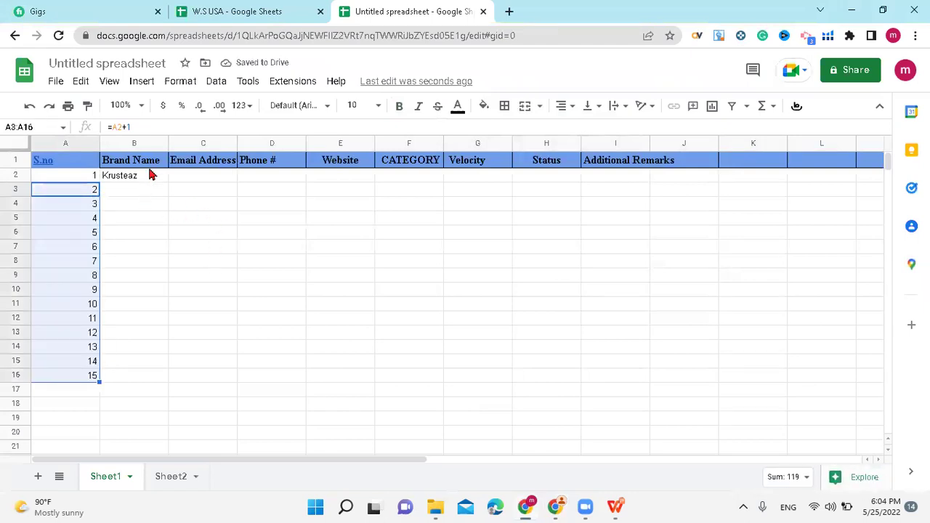
Copy the Grocery & Gourmet Food department name from the Amazon results and paste it into F2 under CATEGORY
mouse_move(559, 507)
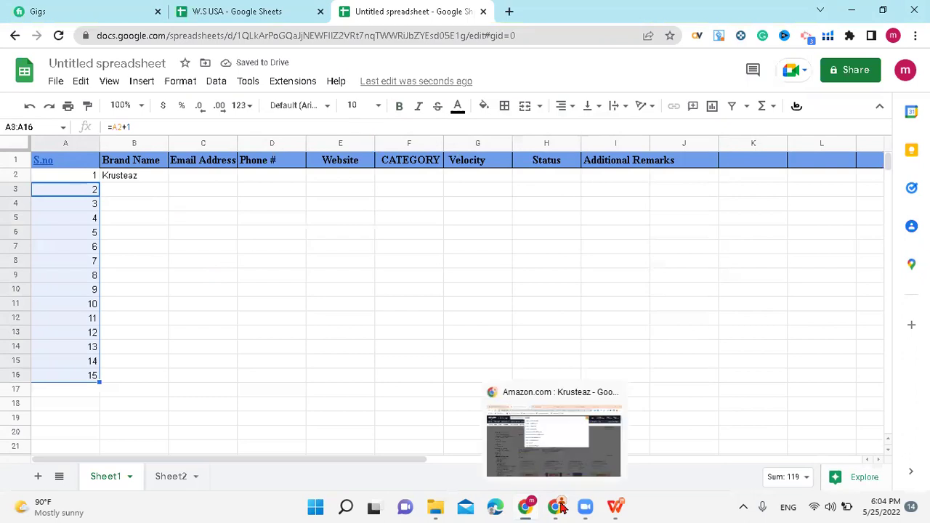
left_click(565, 443)
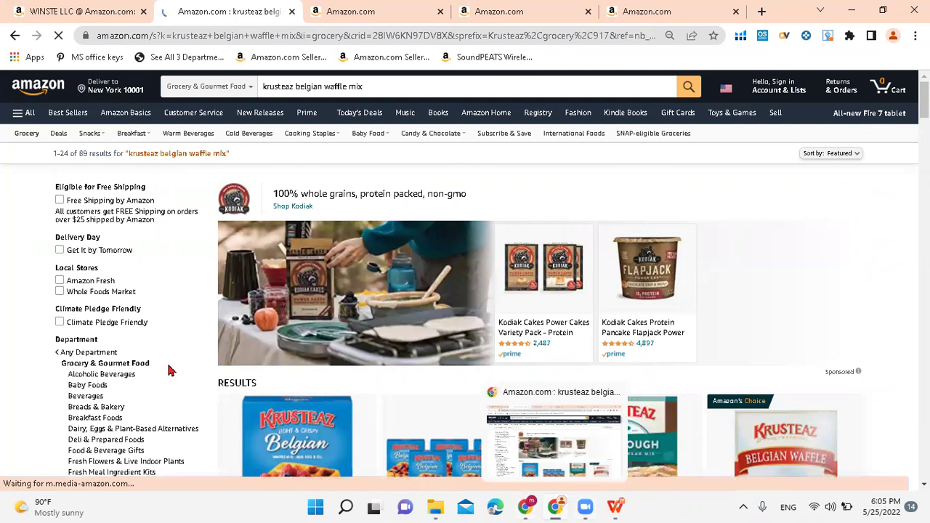
left_click_drag(168, 369, 62, 369)
key("ctrl+c")
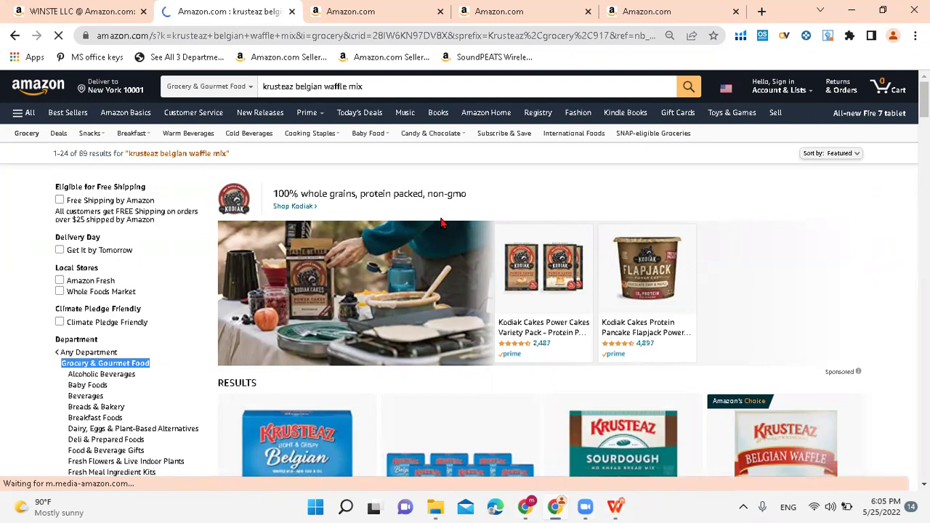
key("alt+Tab")
left_click(428, 182)
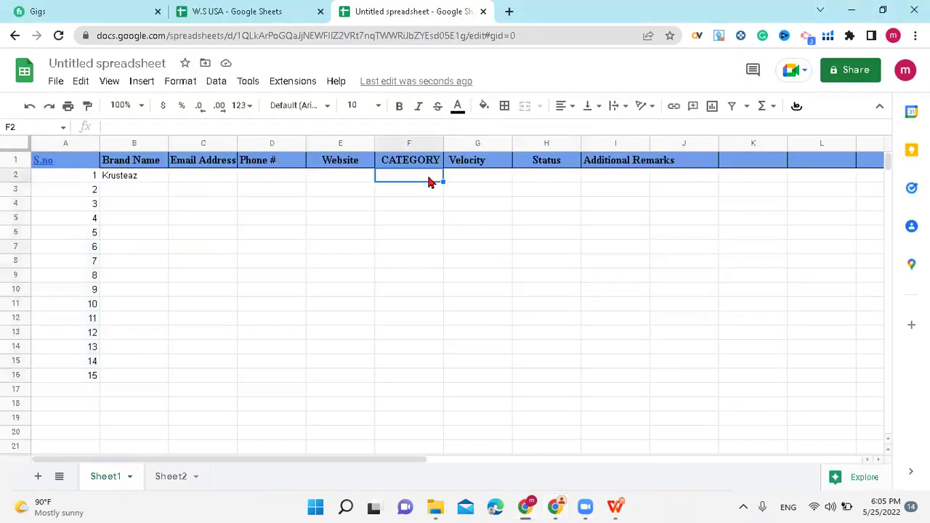
key("ctrl+v")
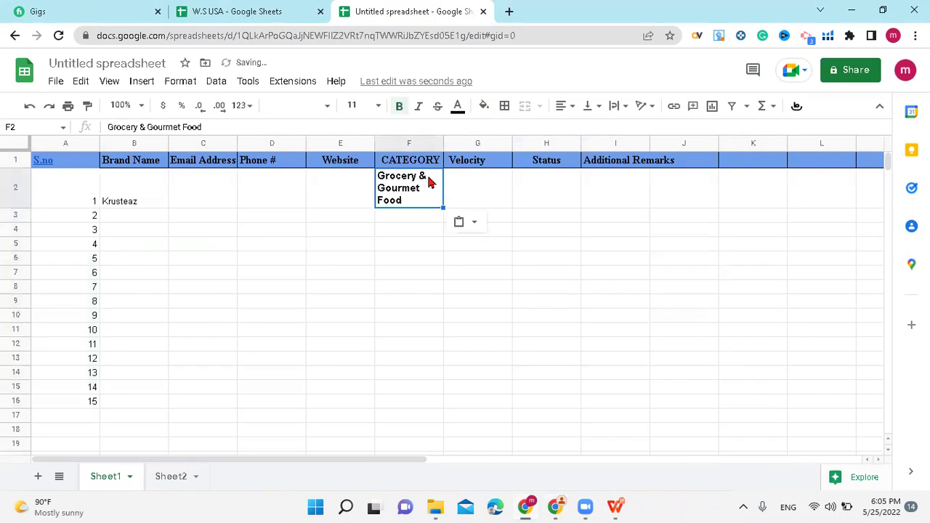
Remove the bold formatting from the Krusteaz row's category cell F2
left_click(399, 107)
left_click(434, 327)
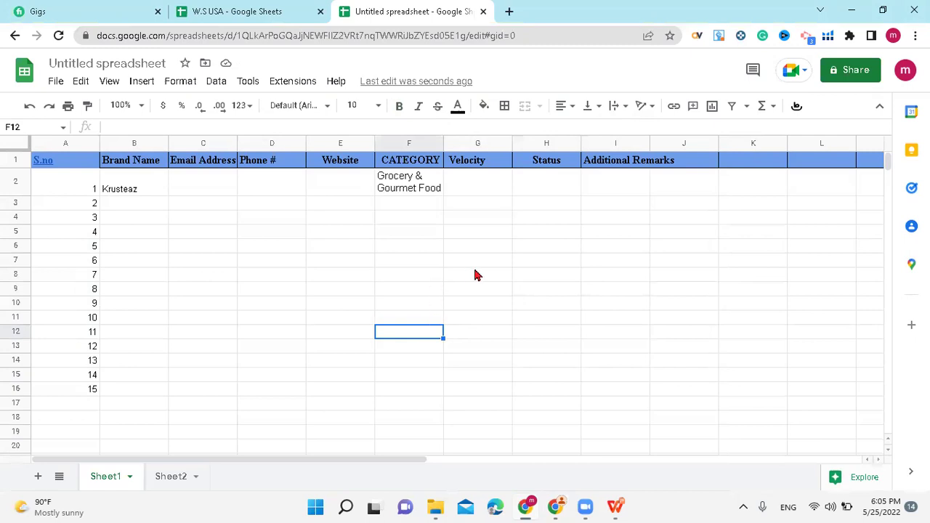
left_click(424, 191)
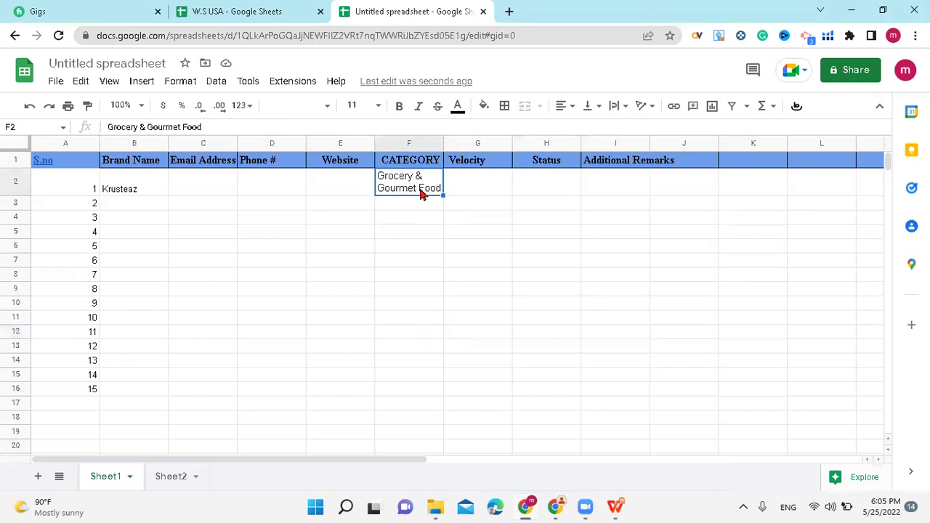
left_click(639, 396)
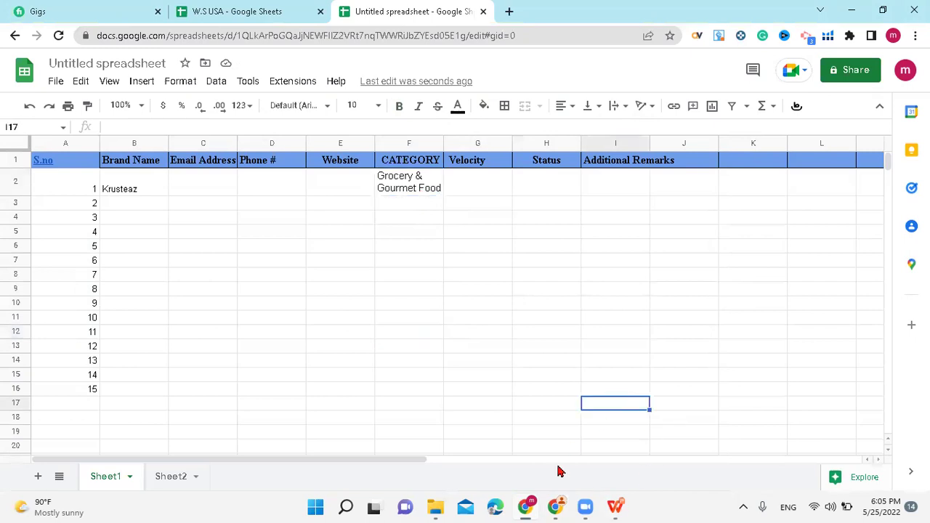
Return to Amazon and examine the ranks, prices and FBA seller tags of the Krusteaz Belgian waffle mix results
mouse_move(554, 506)
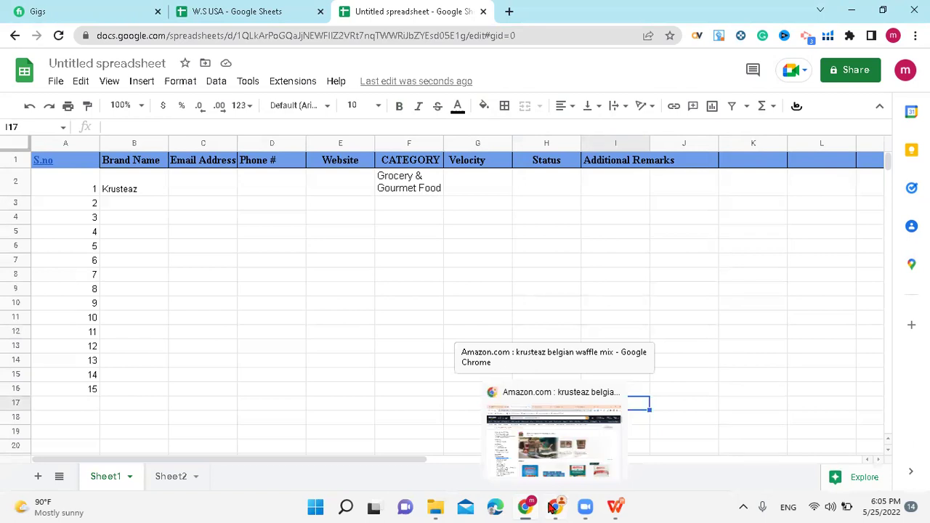
left_click(552, 506)
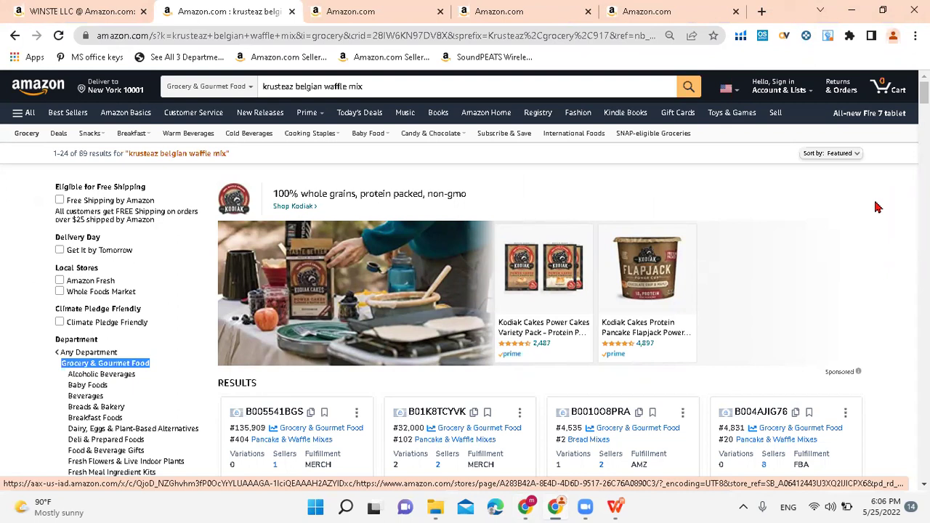
scroll(876, 208, "down", 3)
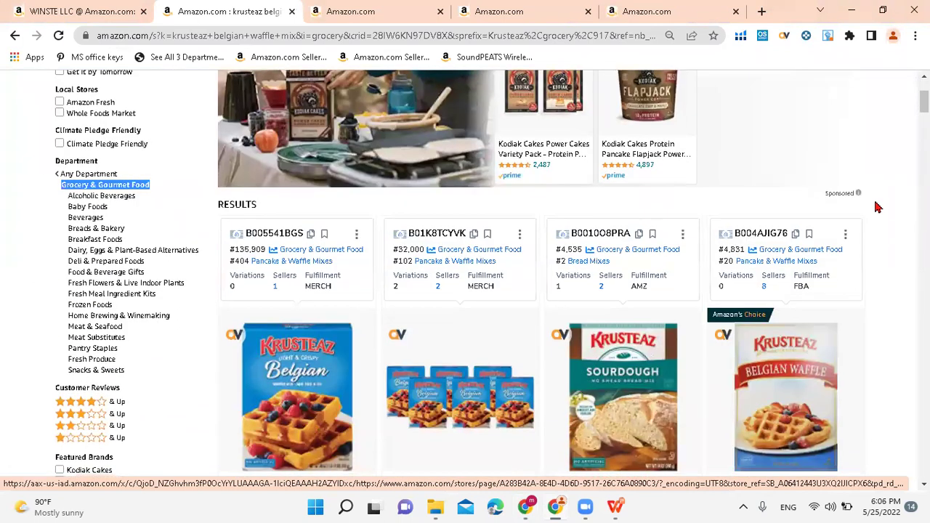
scroll(877, 208, "down", 3)
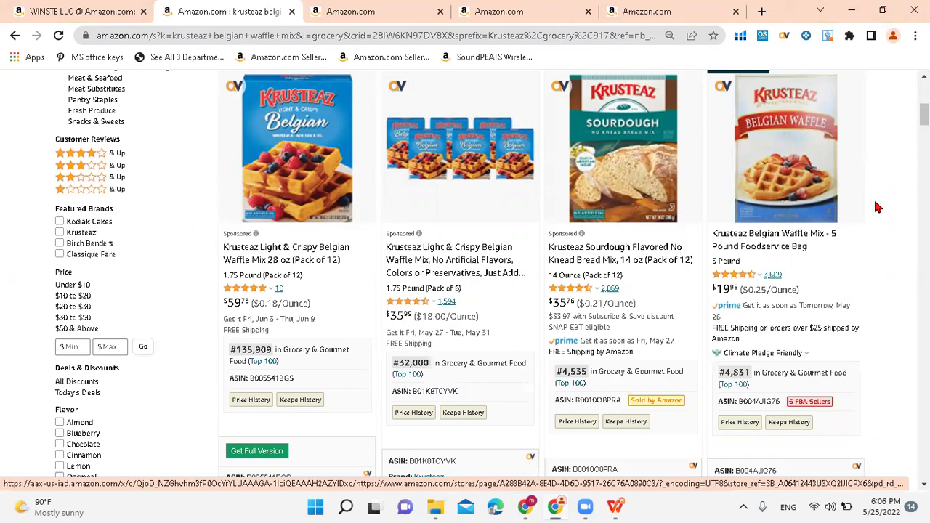
scroll(877, 208, "down", 10)
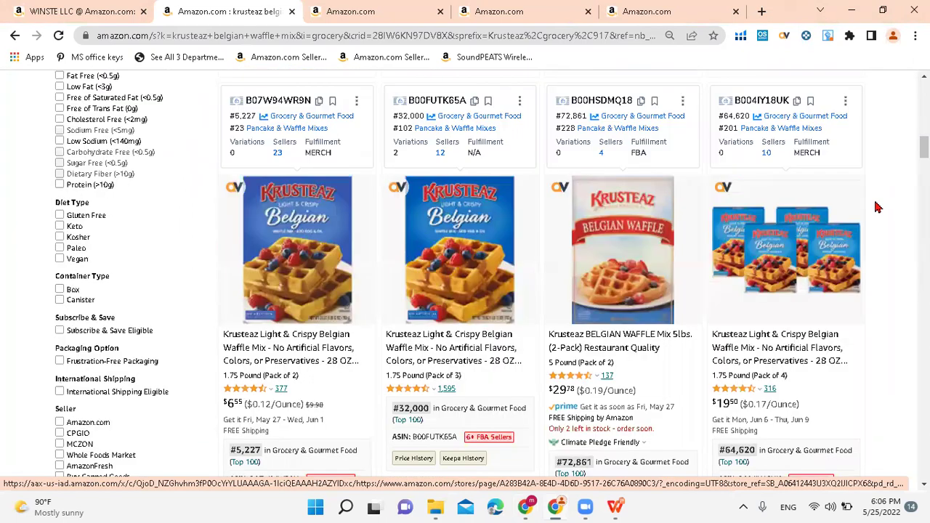
scroll(877, 207, "down", 1)
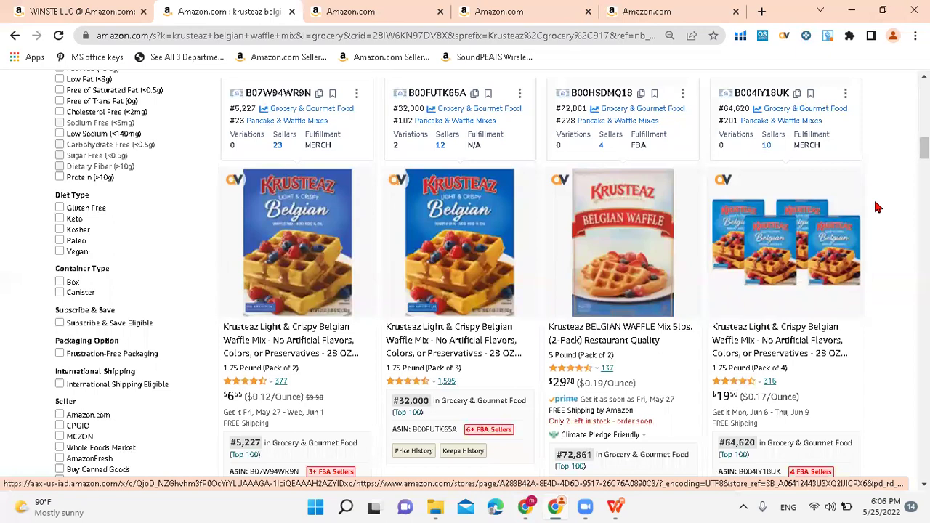
scroll(877, 207, "down", 3)
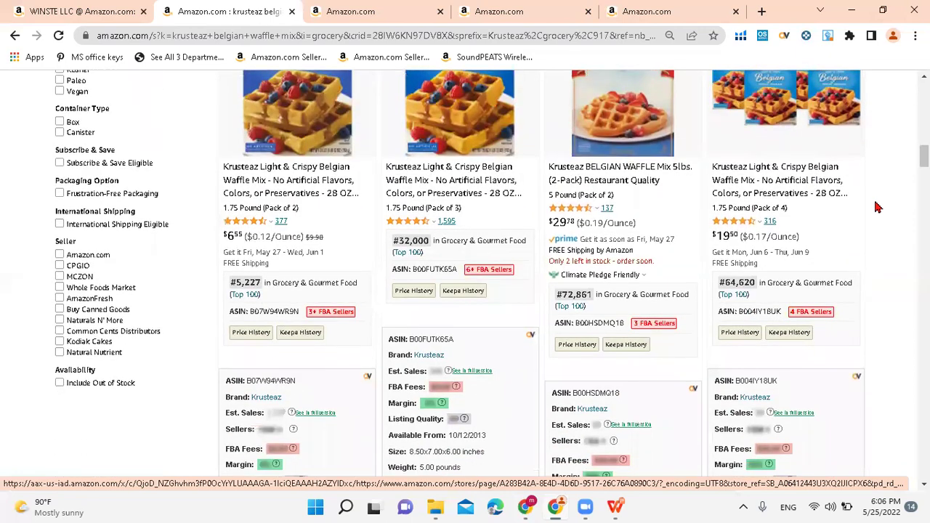
scroll(877, 208, "down", 7)
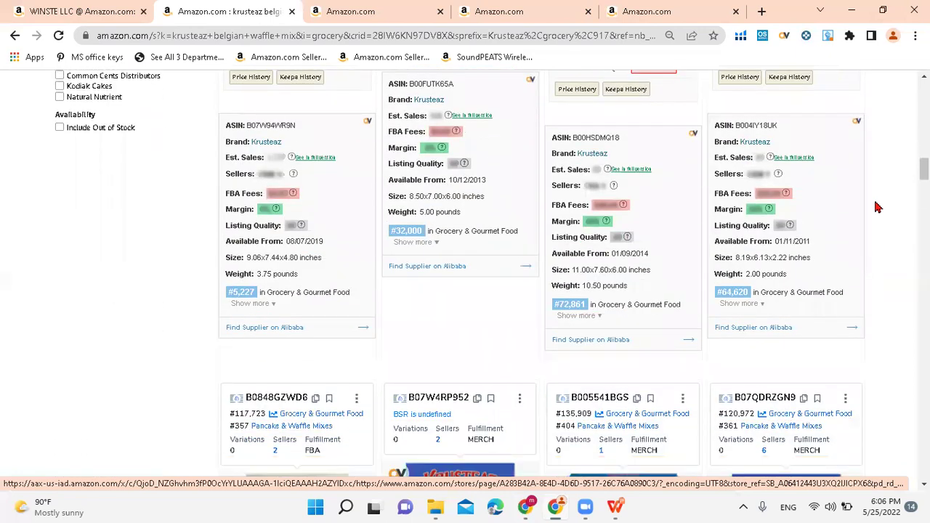
scroll(877, 208, "down", 1)
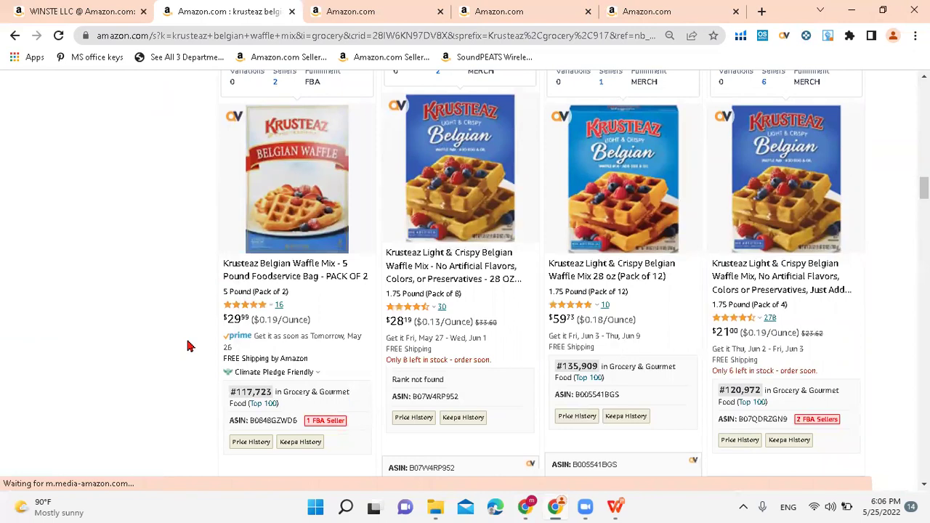
Skim the further results down to the muffin mixes, then close the Krusteaz Belgian waffle mix results tab
scroll(187, 345, "down", 10)
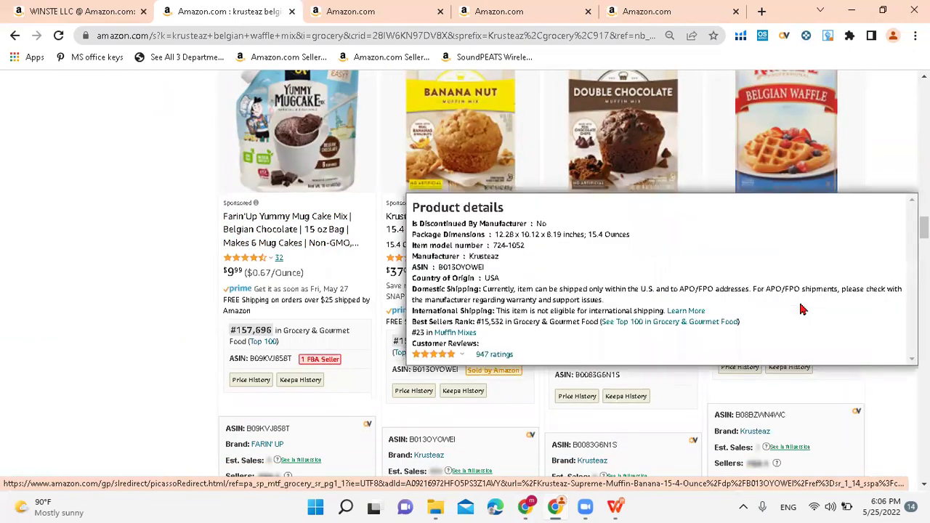
scroll(922, 226, "up", 2)
scroll(922, 225, "up", 9)
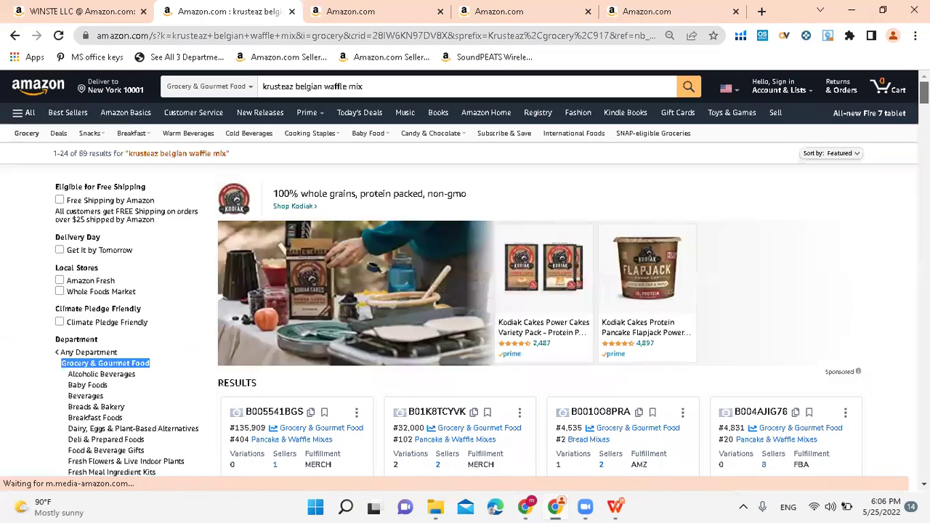
left_click(291, 11)
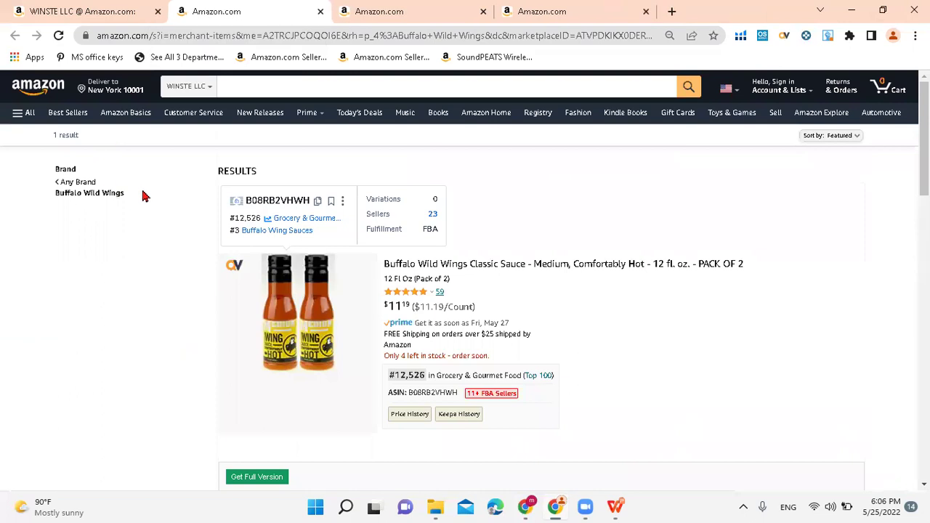
Switch the search scope from the WINSTE LLC storefront to Amazon.com and search for Buffalo Wild Wings
left_click_drag(124, 193, 59, 194)
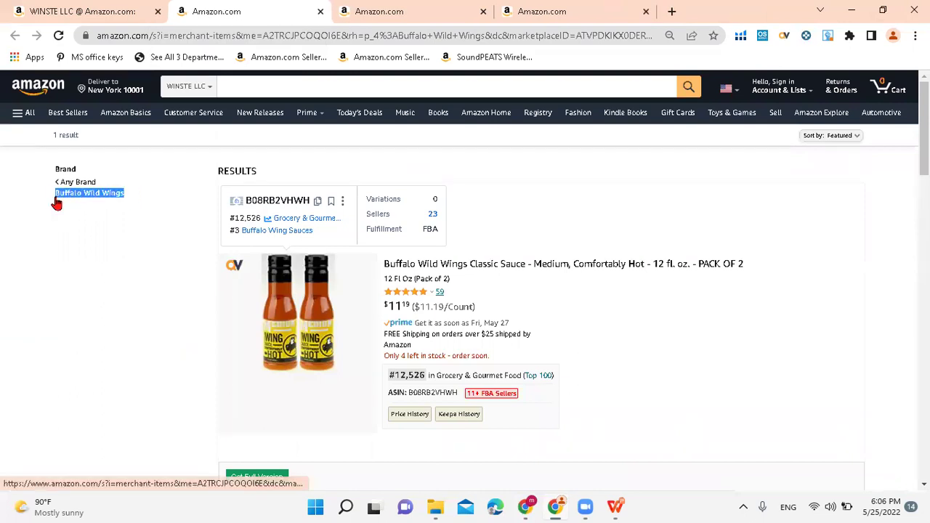
left_click(203, 87)
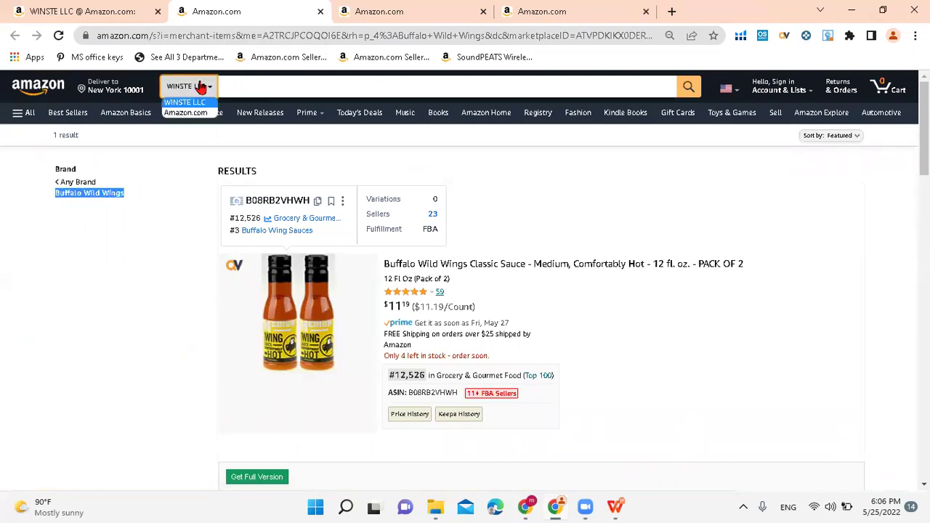
left_click(196, 114)
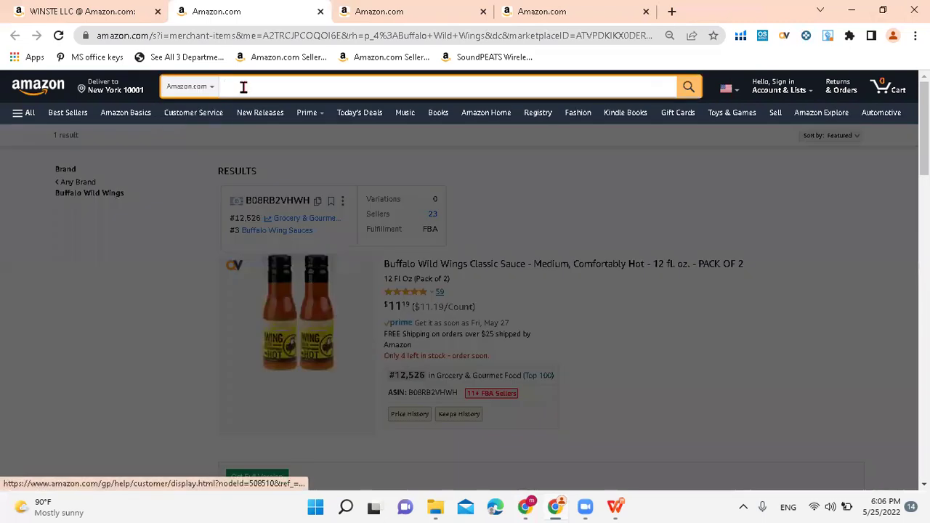
type("Buffalo Wild Wings")
key("Return")
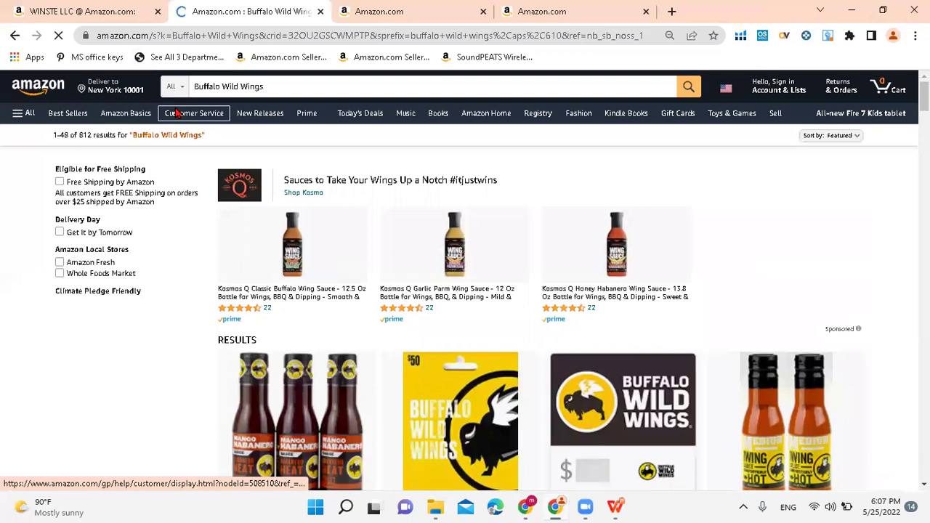
Filter the search results to the Buffalo Wild Wings brand
scroll(2, 312, "down", 1)
scroll(2, 312, "down", 2)
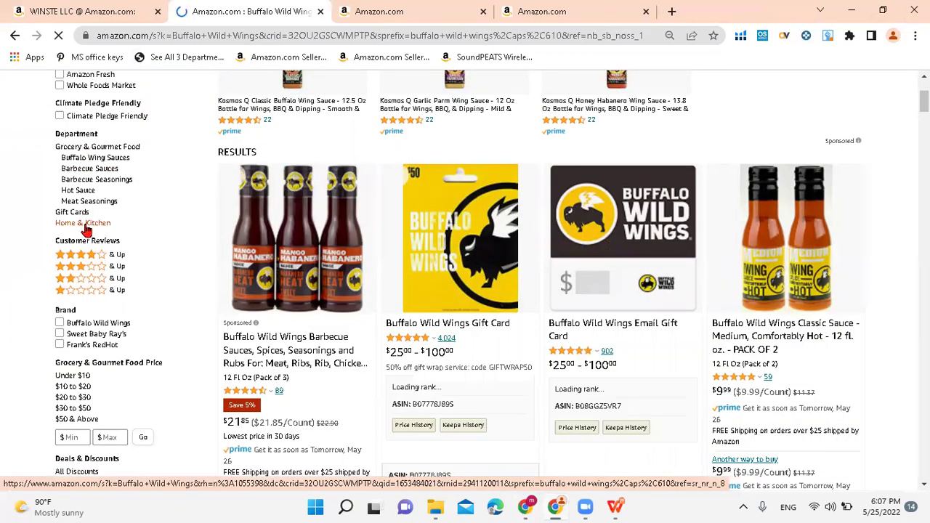
left_click(59, 323)
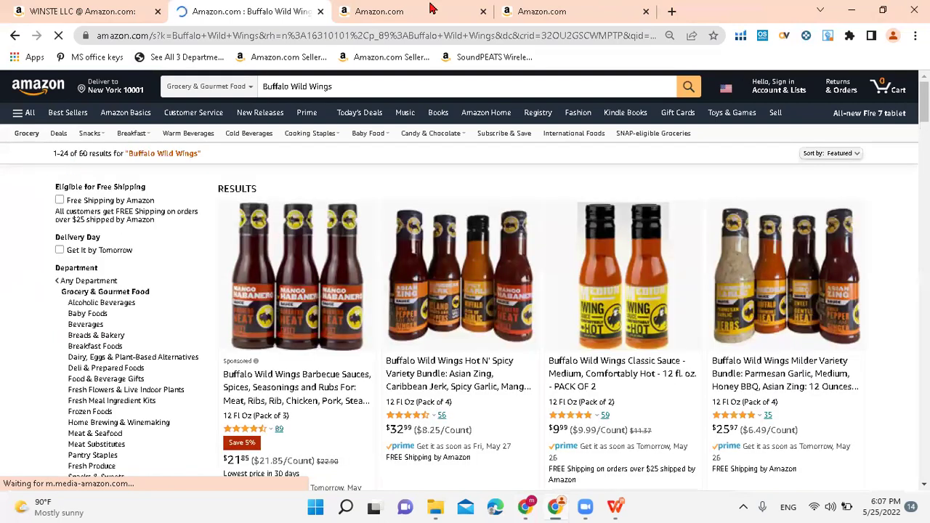
Examine the ranks, prices and FBA seller tags of the first rows of Buffalo Wild Wings sauces and seasonings
scroll(880, 266, "down", 4)
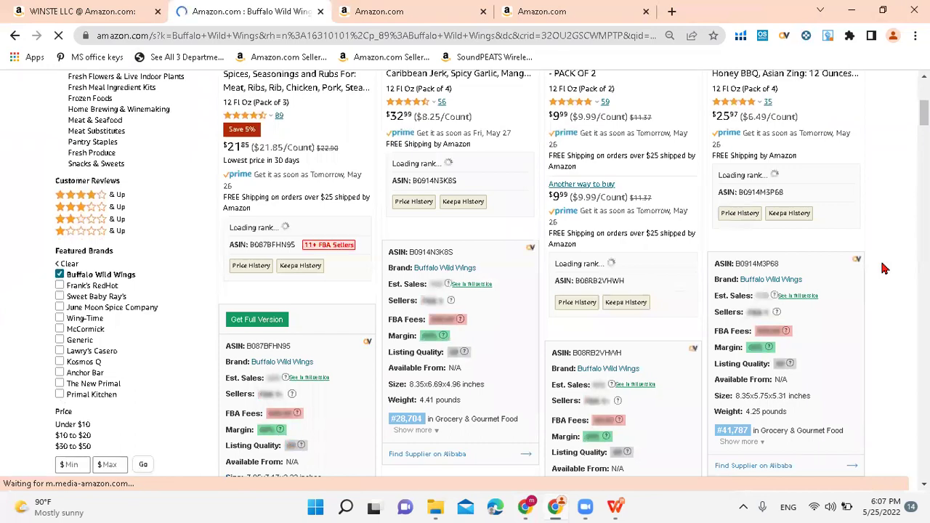
scroll(884, 269, "up", 2)
scroll(884, 269, "up", 3)
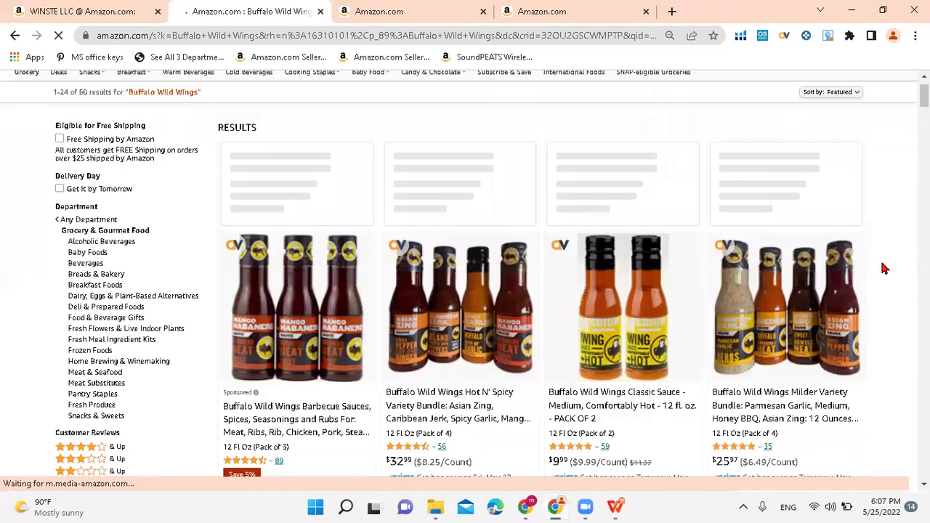
scroll(884, 268, "down", 3)
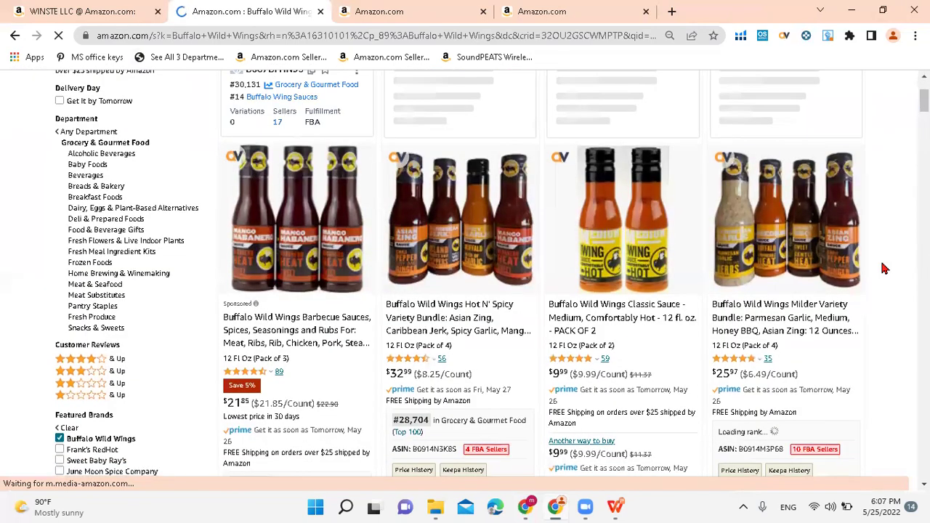
scroll(884, 269, "down", 3)
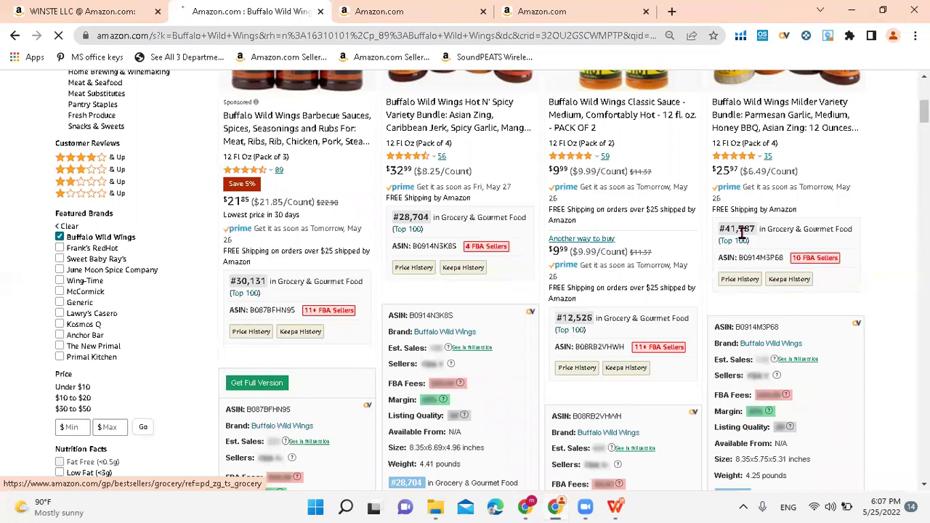
scroll(741, 233, "down", 9)
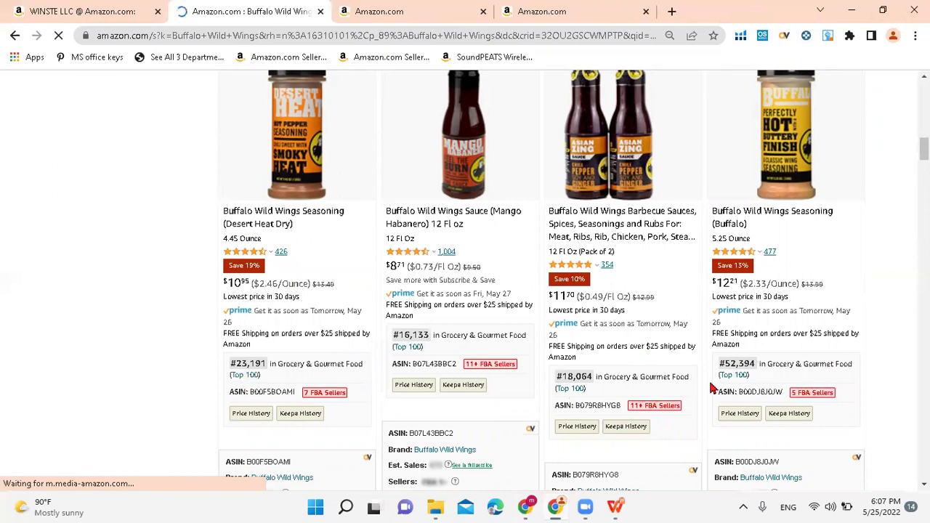
scroll(712, 388, "down", 8)
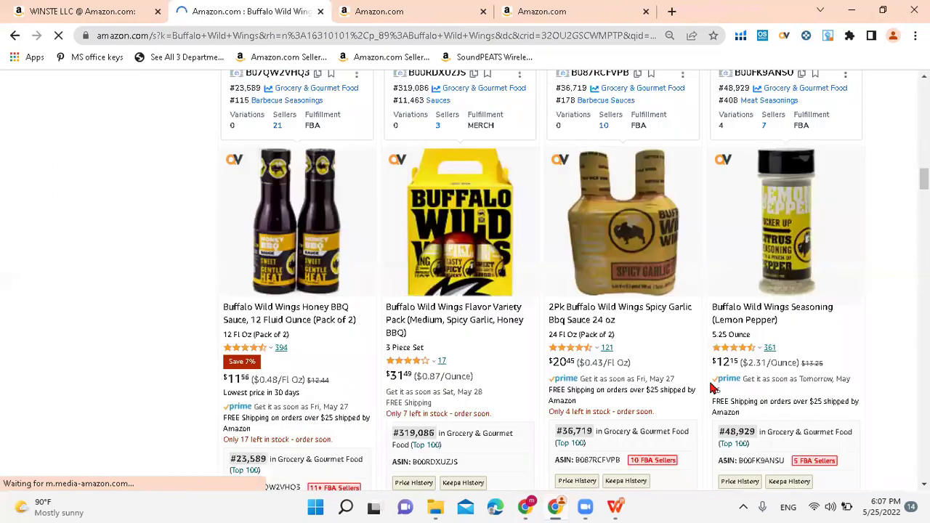
scroll(712, 389, "down", 1)
scroll(712, 389, "down", 4)
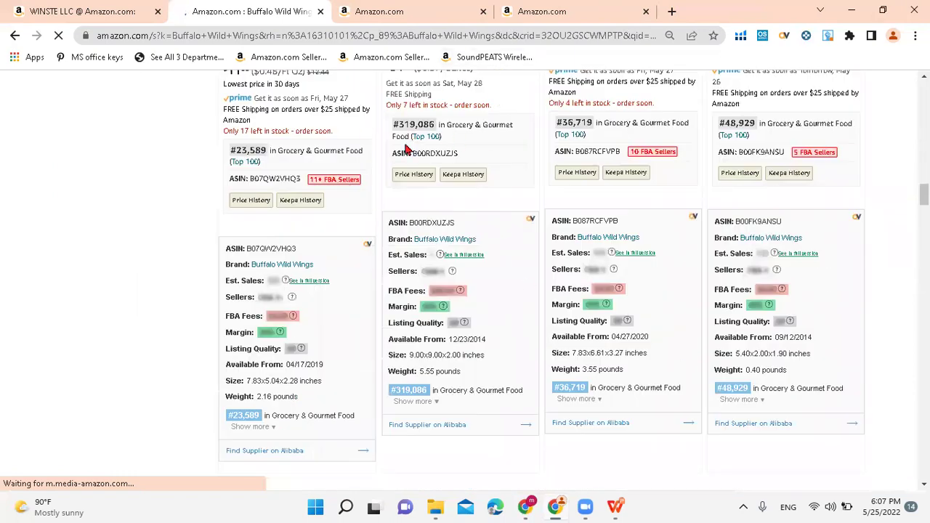
scroll(288, 242, "down", 7)
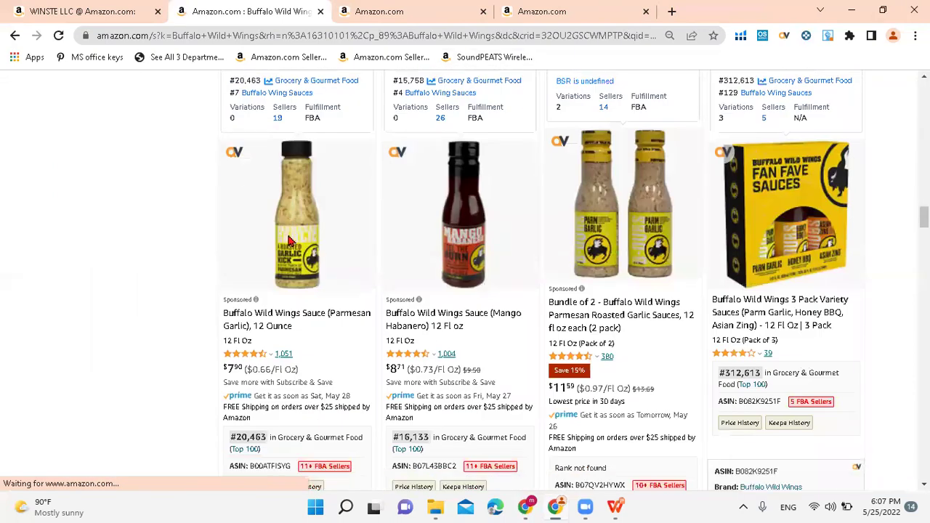
scroll(288, 242, "down", 5)
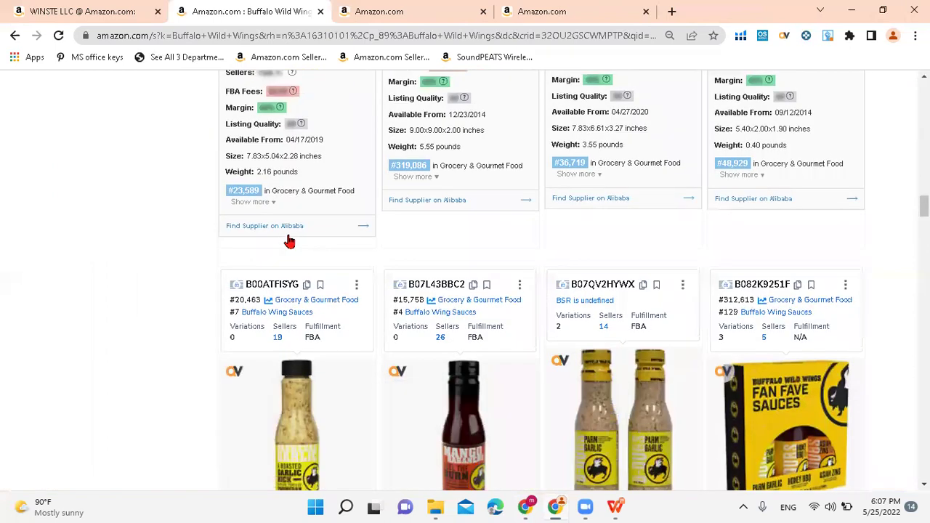
scroll(326, 209, "up", 2)
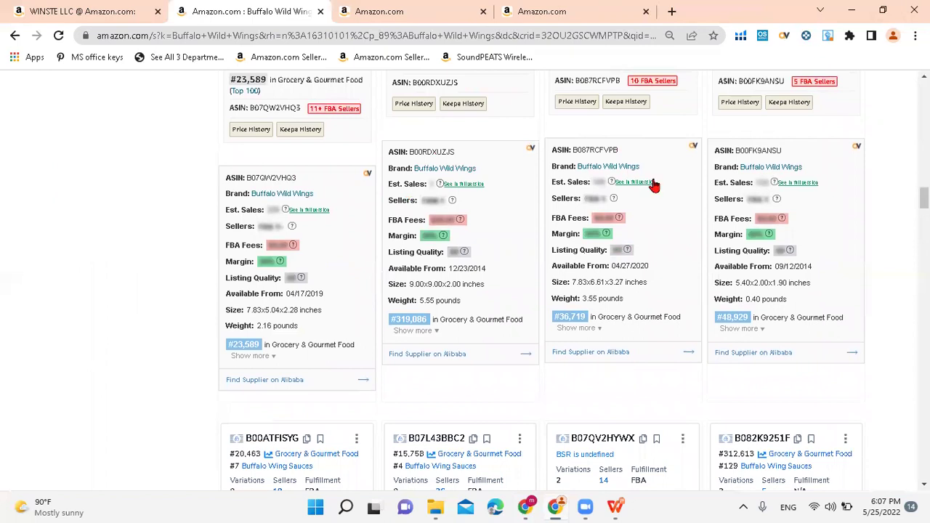
Check the ranks and FBA seller tags of the remaining Buffalo Wild Wings results, from the Parmesan Garlic sauce to the last sponsored row
scroll(883, 243, "down", 8)
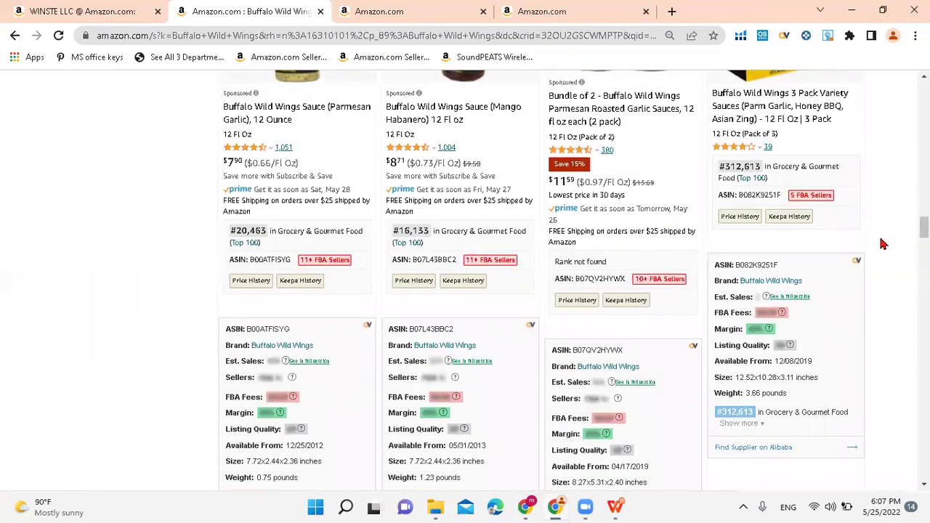
scroll(882, 244, "down", 1)
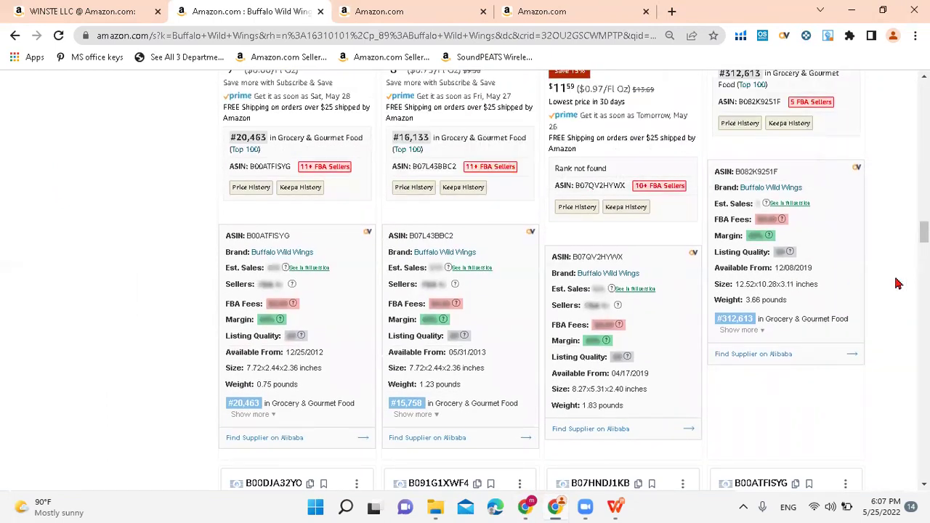
scroll(897, 283, "down", 9)
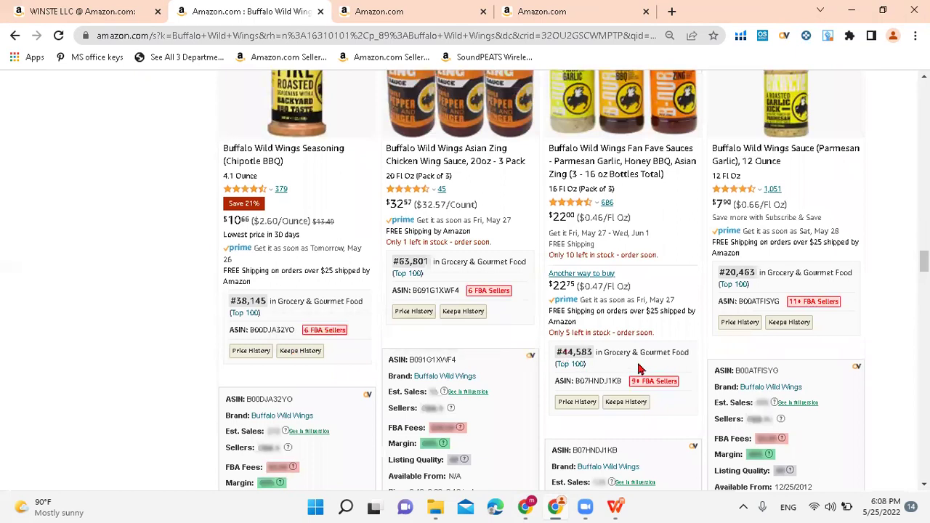
scroll(784, 285, "down", 9)
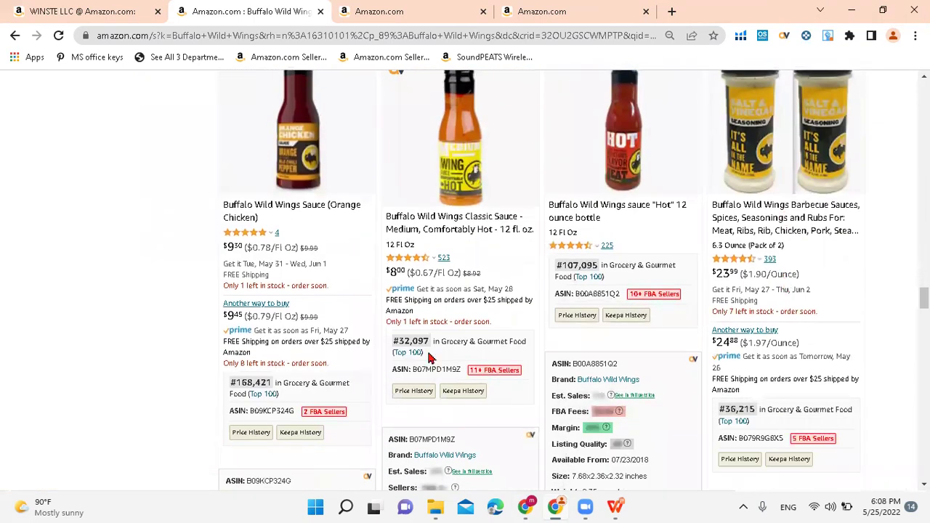
scroll(807, 311, "down", 9)
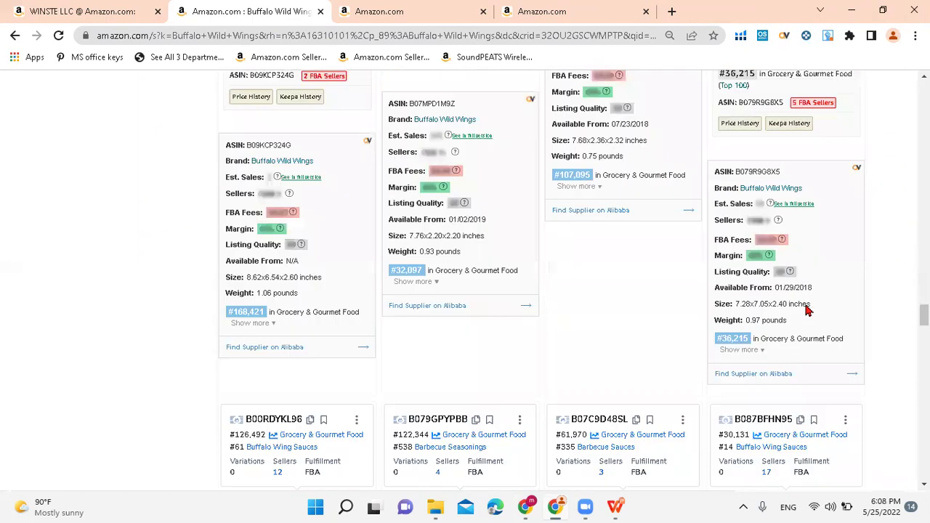
scroll(806, 311, "down", 2)
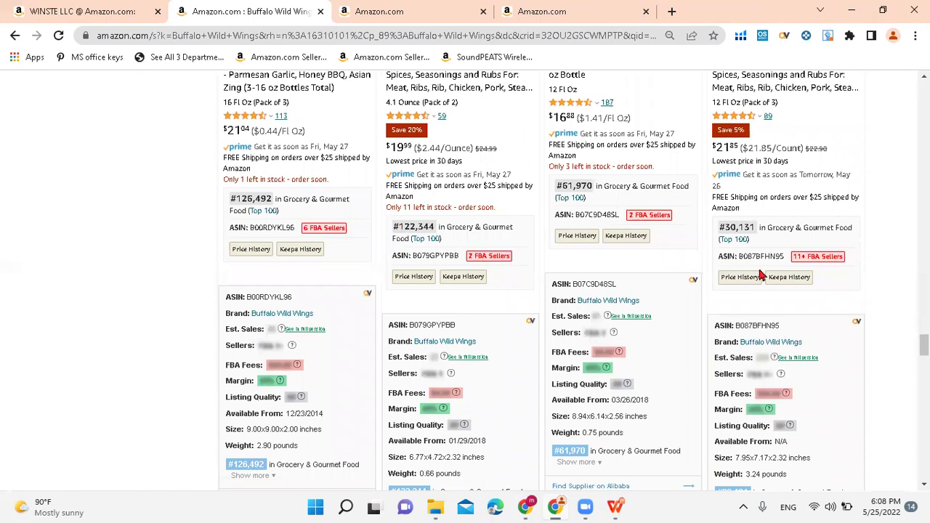
scroll(877, 327, "down", 6)
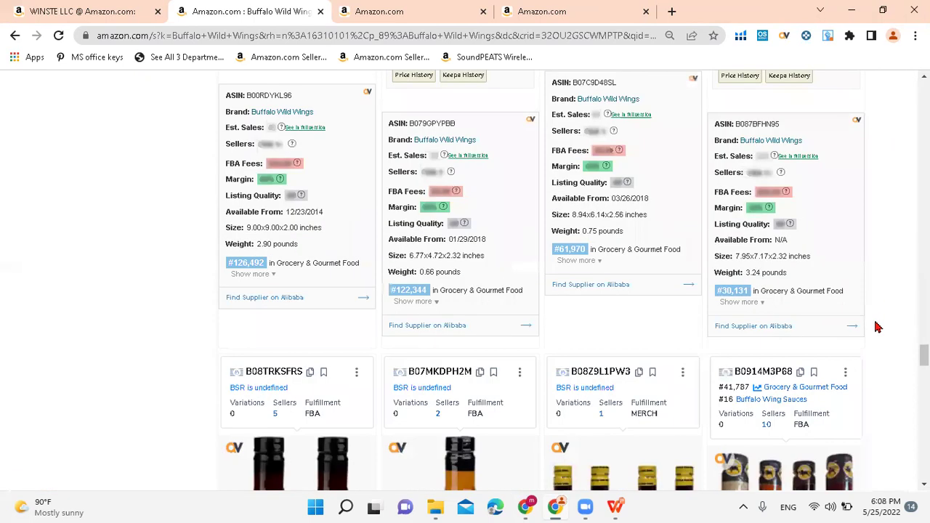
scroll(877, 327, "down", 2)
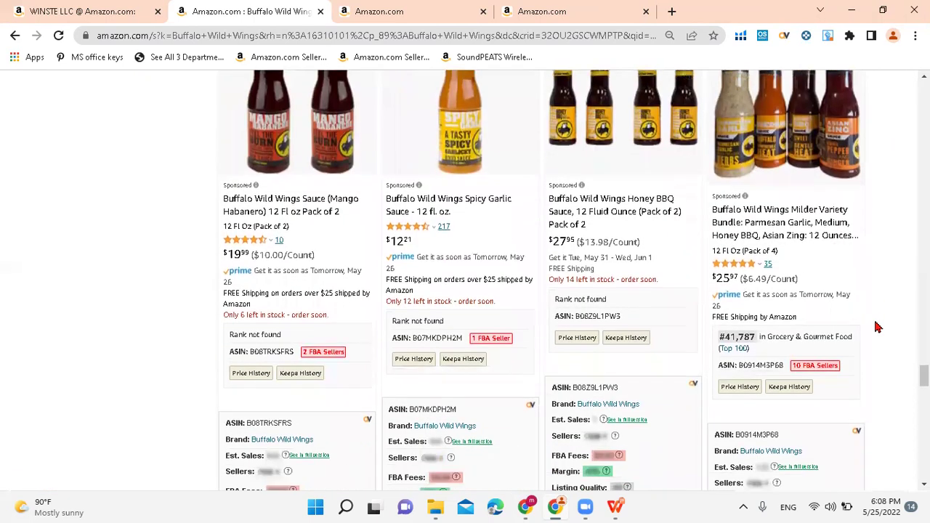
scroll(876, 327, "down", 1)
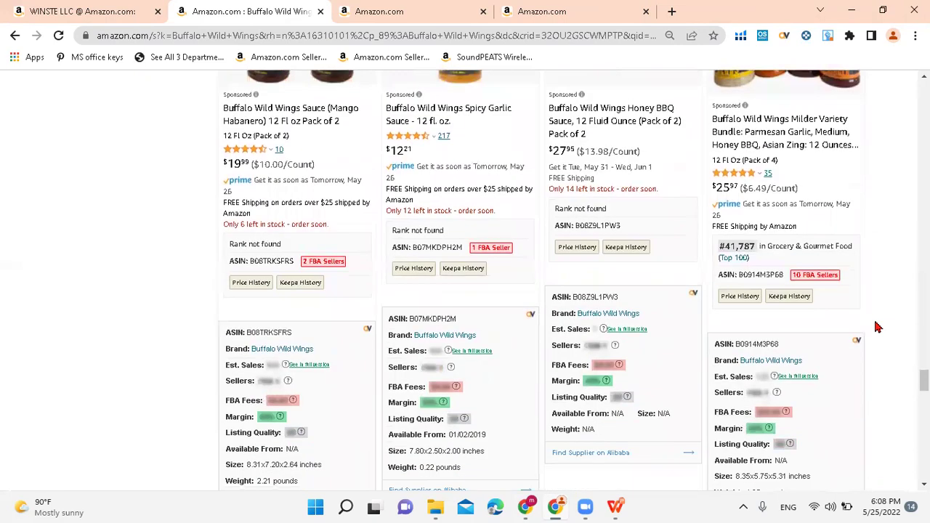
scroll(877, 326, "down", 3)
scroll(877, 326, "up", 2)
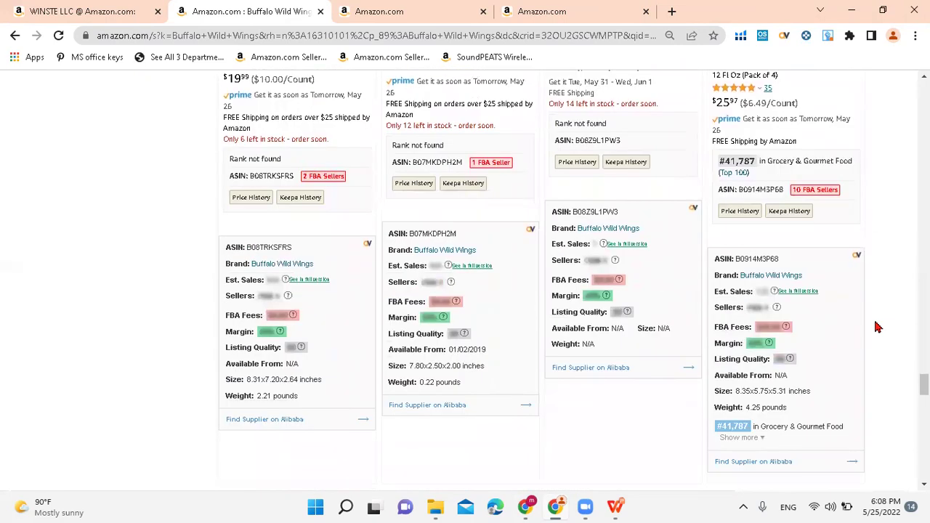
scroll(876, 327, "down", 8)
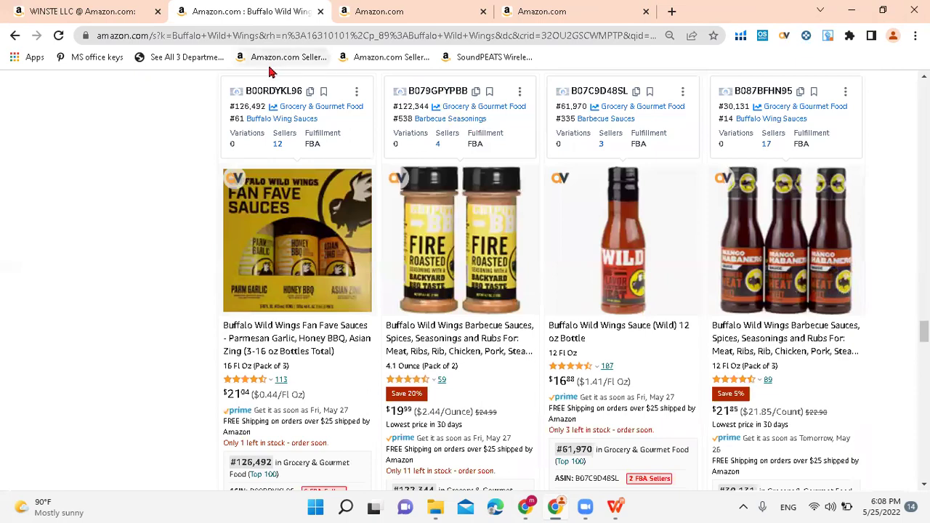
scroll(282, 116, "down", 5)
Copy the brand name Buffalo Wild Wings from the Amazon search and paste it into B3 of the Google Sheets brand list
scroll(281, 116, "up", 15)
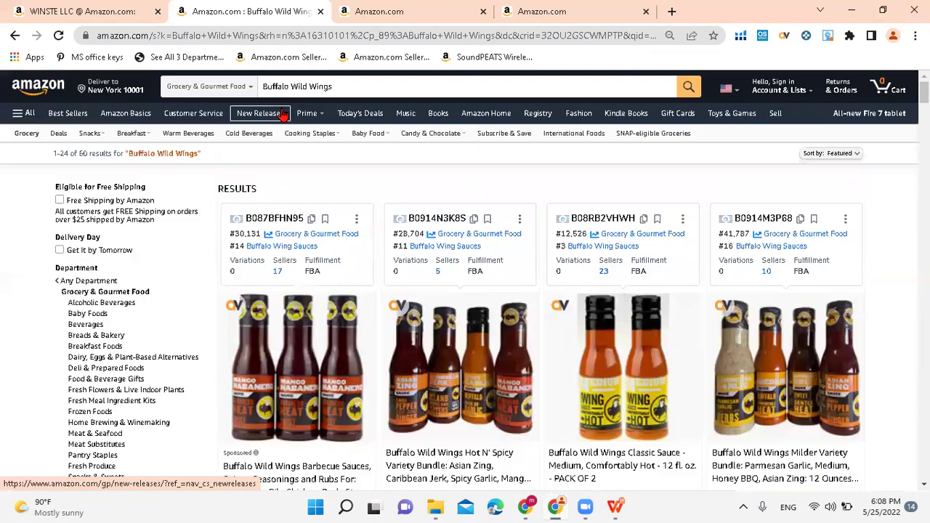
triple_click(310, 86)
key("ctrl+c")
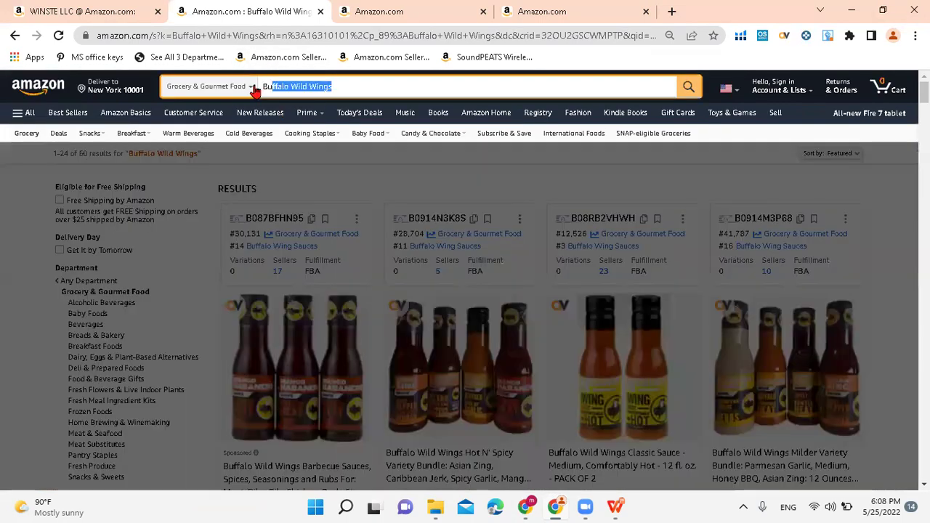
left_click(608, 506)
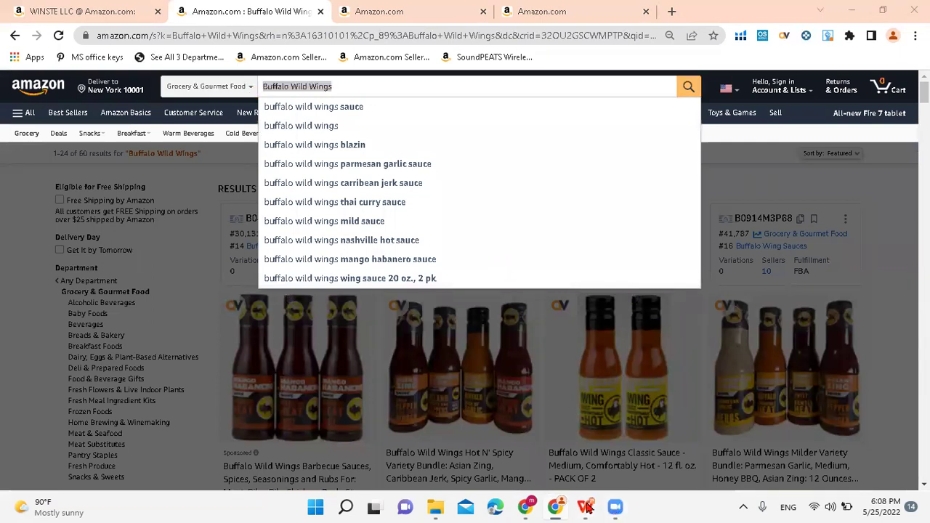
left_click(585, 506)
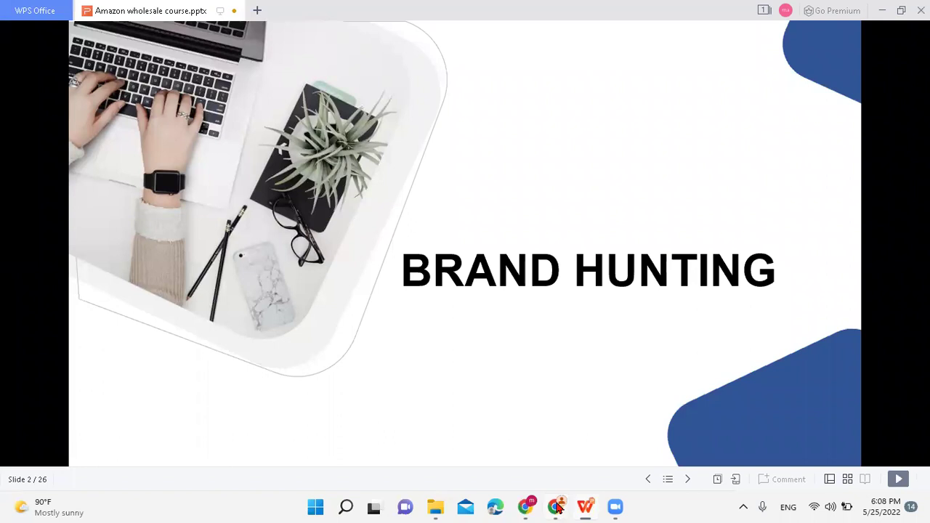
left_click(525, 507)
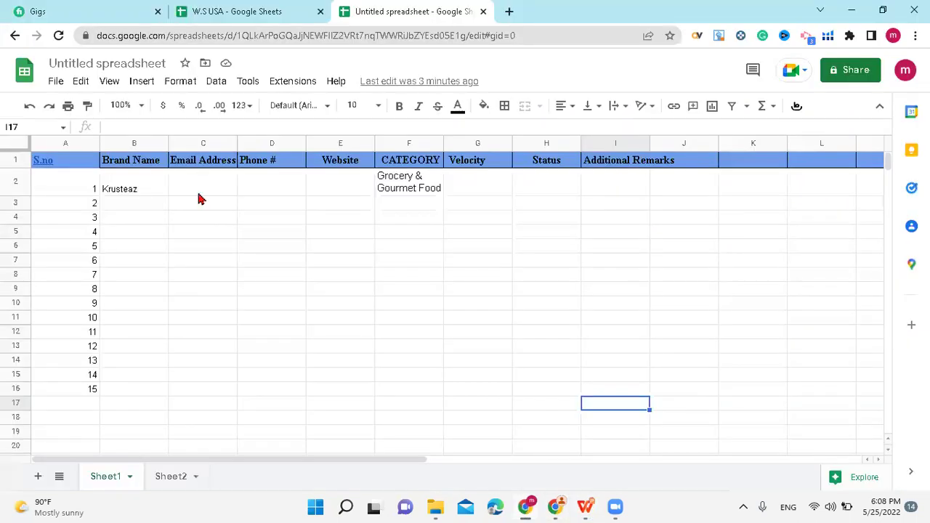
left_click(151, 208)
key("ctrl+v")
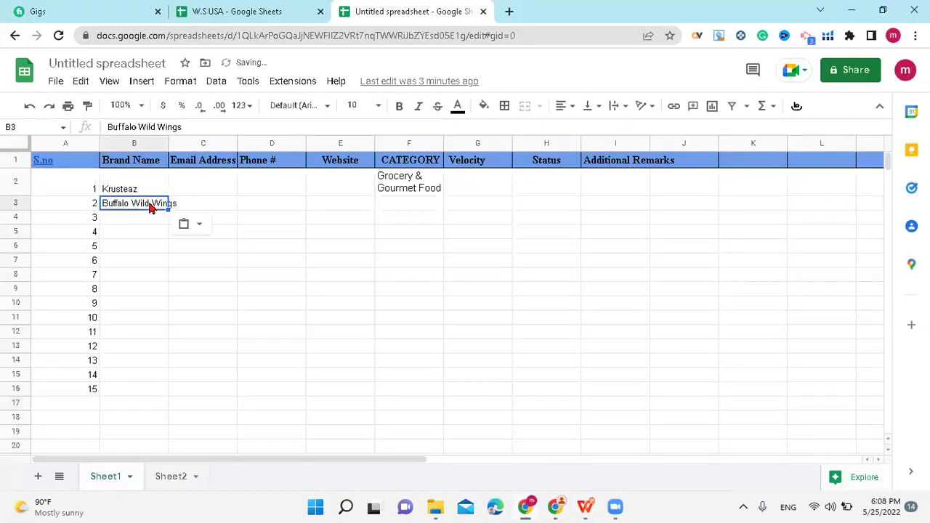
Copy the Grocery & Gourmet Food category from F2 into F3 for the Buffalo Wild Wings row
left_click(396, 182)
key("ctrl+c")
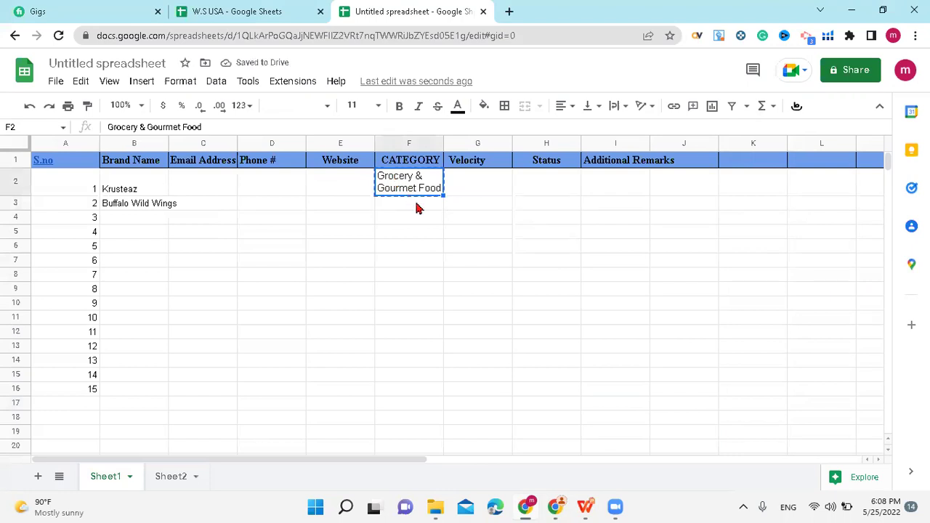
left_click(418, 208)
key("ctrl+v")
left_click(275, 261)
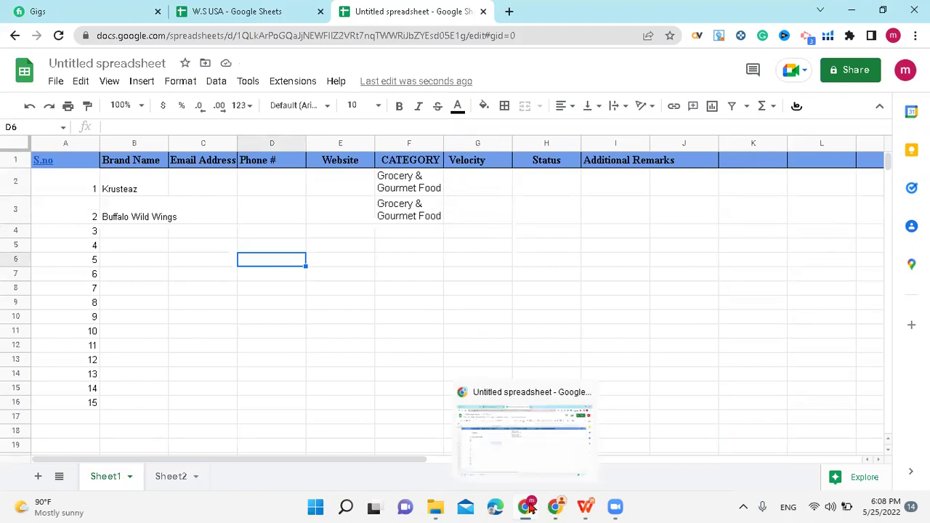
Switch back to the Amazon browser window and close the Buffalo Wild Wings results
key("alt+Tab")
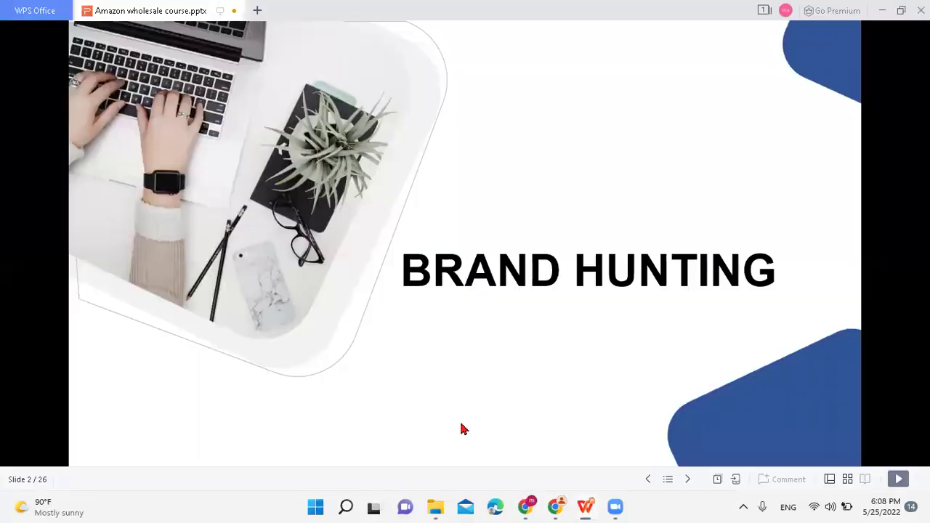
left_click(557, 506)
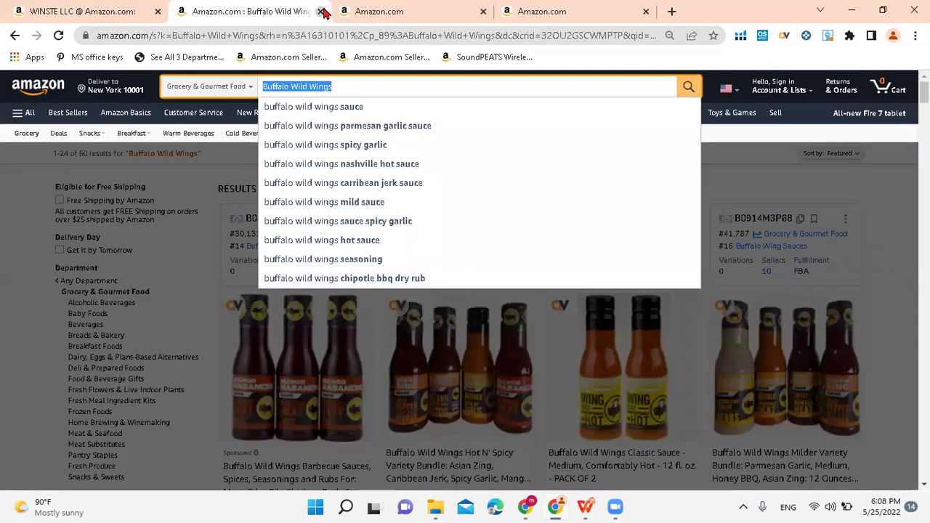
left_click(320, 11)
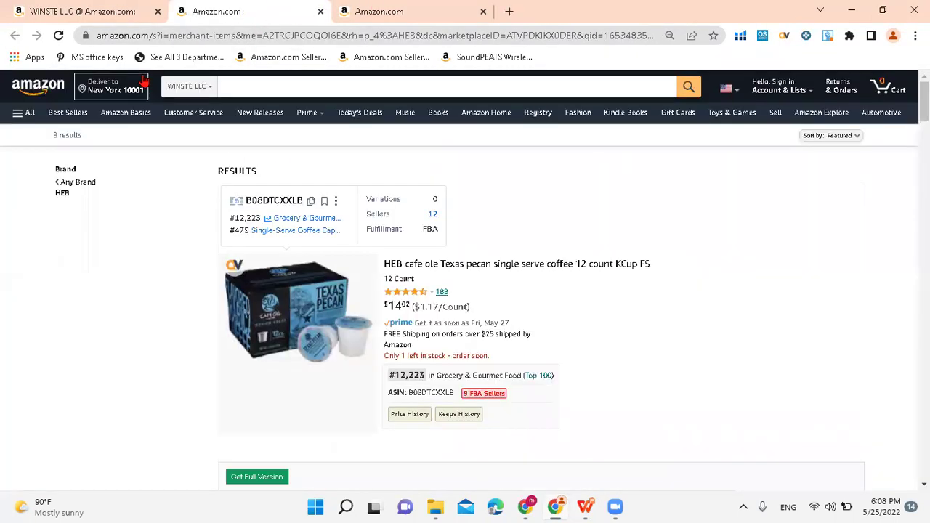
Copy the brand name HEB, search all of Amazon for it, and filter the results by the HEB brand
left_click_drag(82, 201, 45, 197)
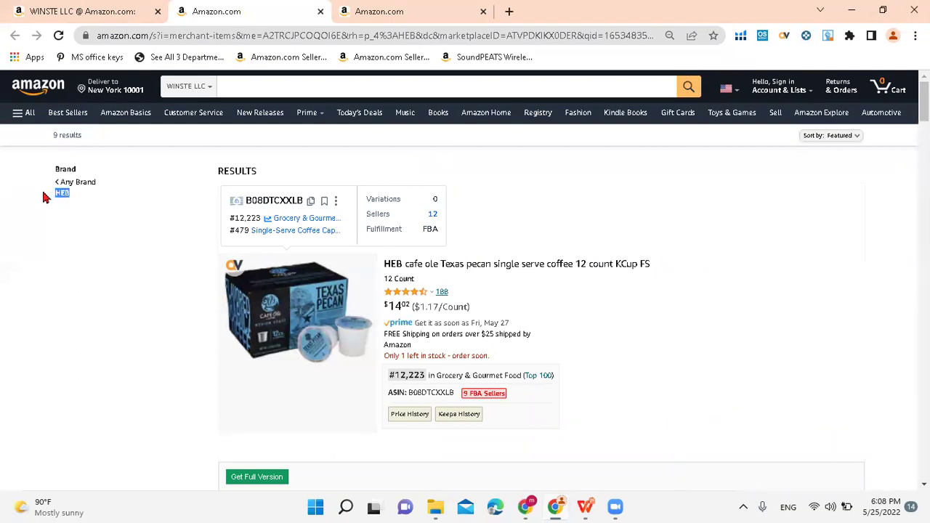
left_click(184, 87)
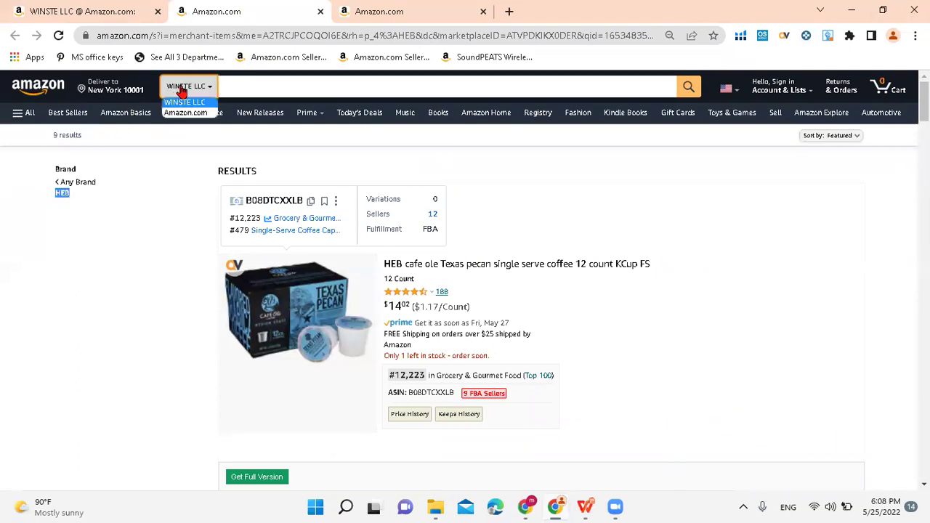
left_click(186, 112)
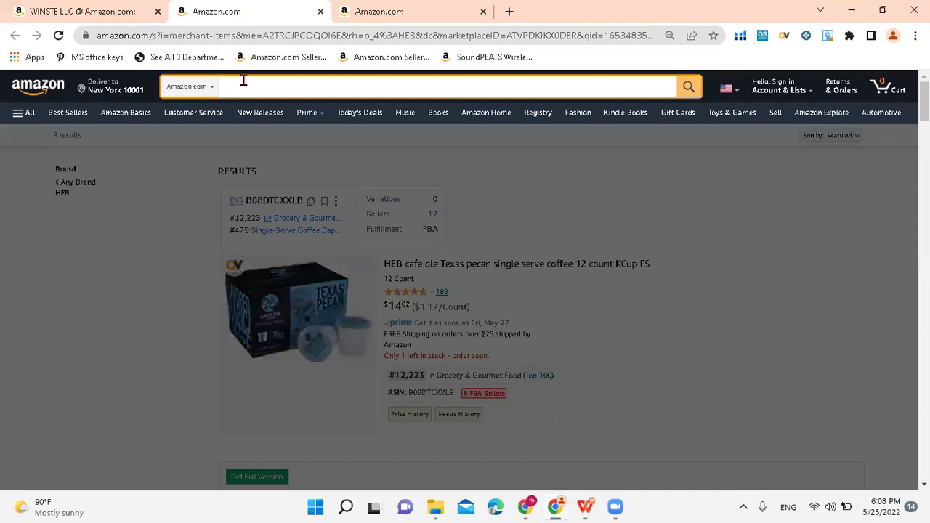
key("ctrl+v")
key("Return")
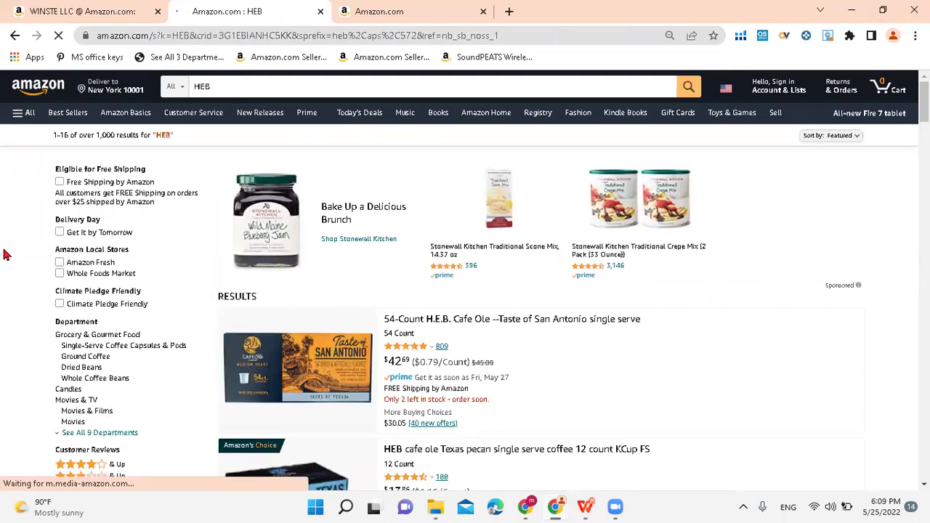
scroll(4, 254, "down", 4)
left_click(58, 251)
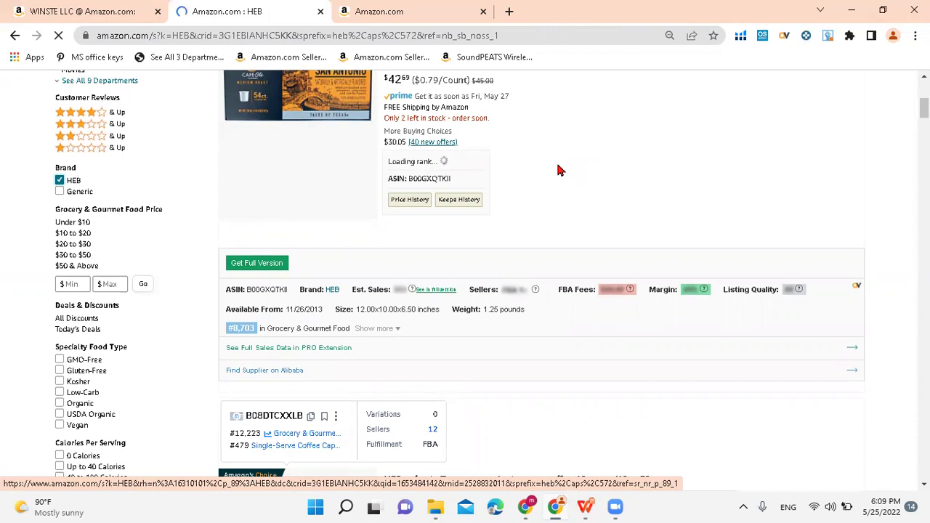
Examine the ranks, prices and FBA seller tags of the first HEB results, down to the Watermelon Pomegranate Lemonade cups
scroll(558, 170, "up", 5)
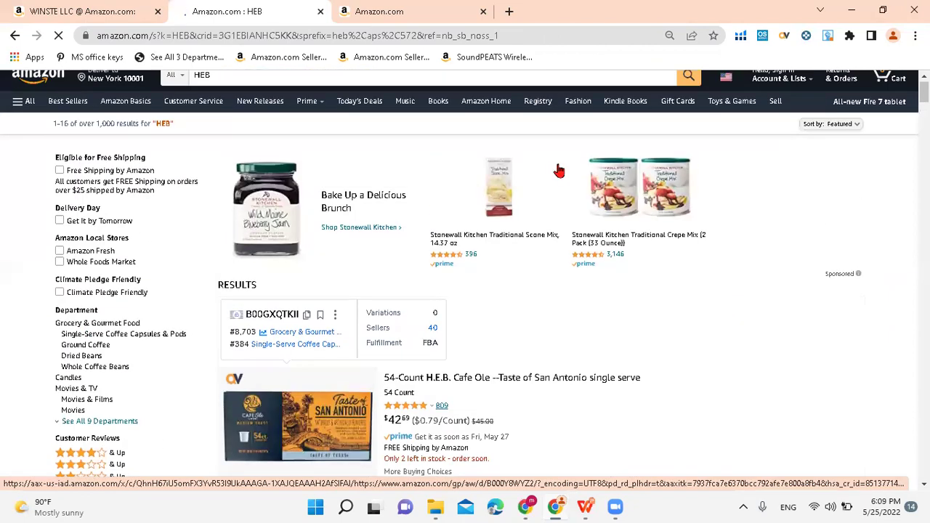
scroll(558, 170, "down", 2)
scroll(557, 170, "down", 4)
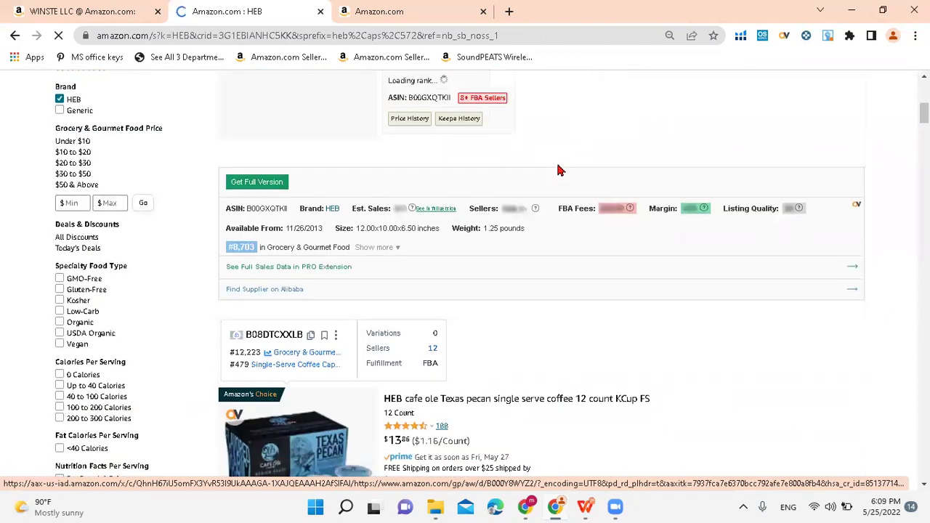
scroll(558, 170, "down", 3)
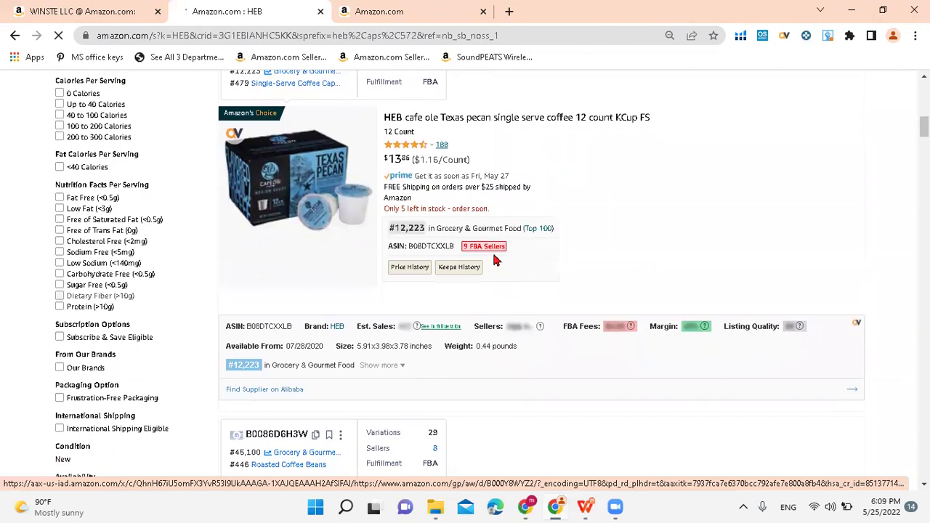
scroll(494, 260, "down", 4)
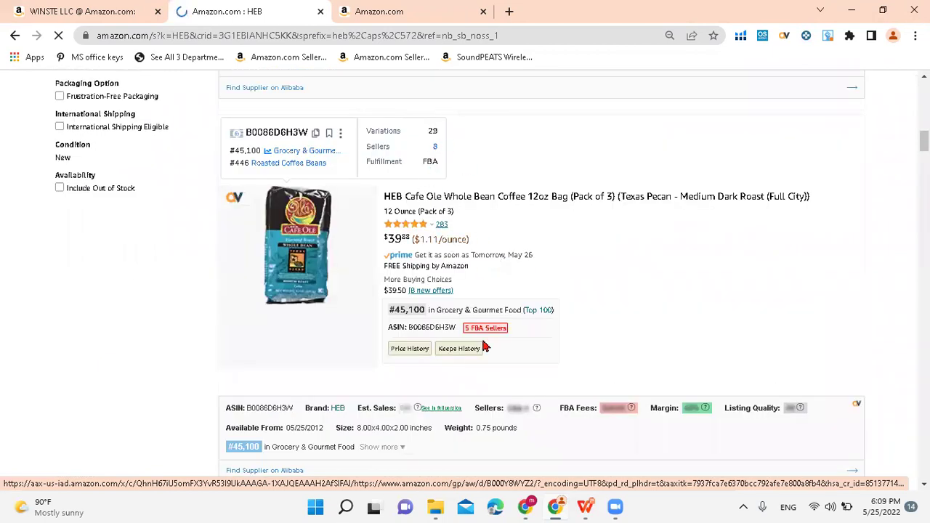
scroll(485, 347, "down", 7)
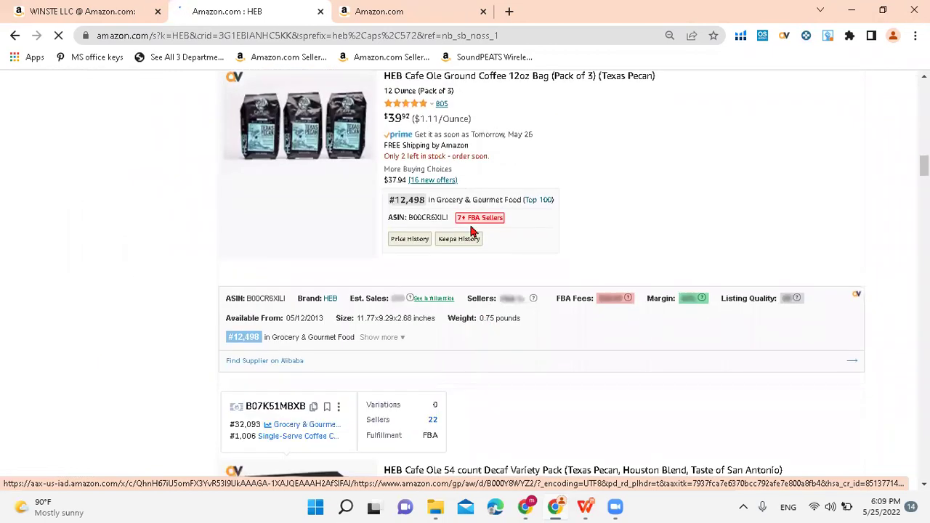
scroll(465, 234, "down", 3)
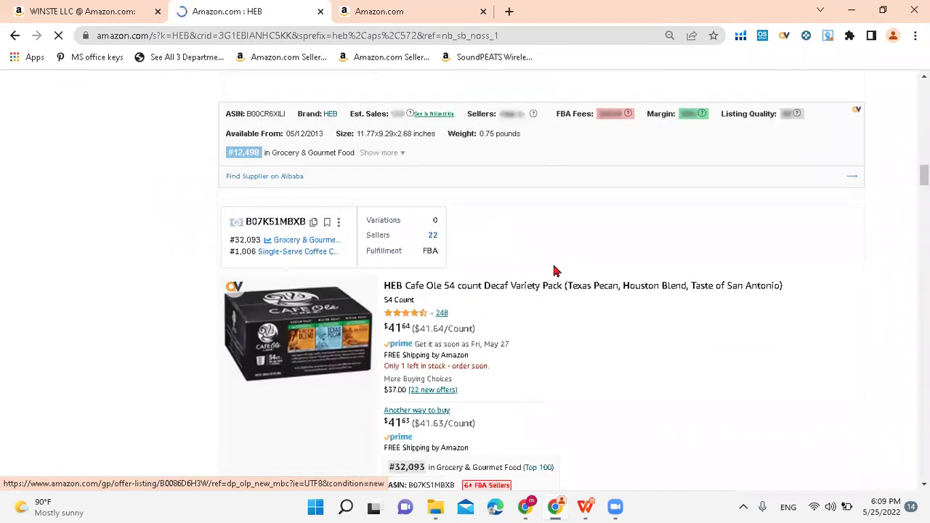
scroll(553, 271, "down", 7)
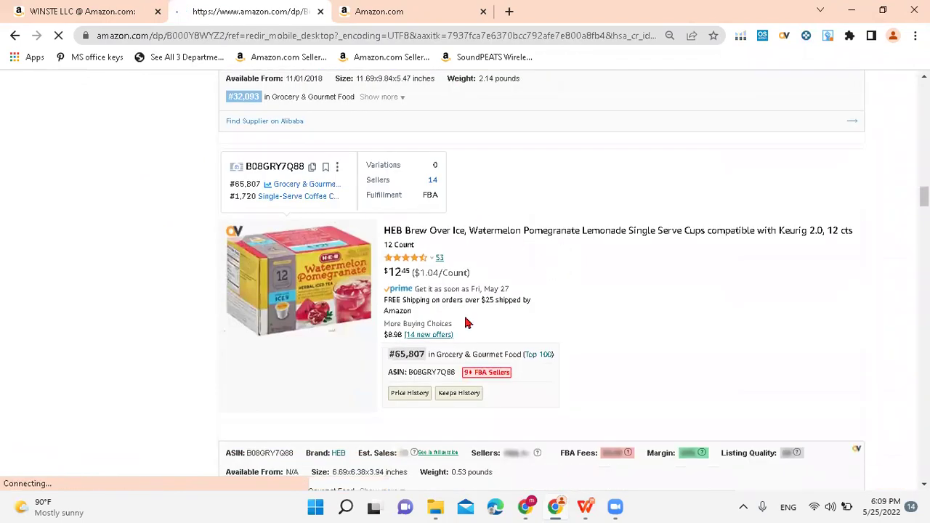
Return from the Stonewall Kitchen product page to the HEB results and check the ranks and FBA seller tags of the remaining products
left_click(21, 36)
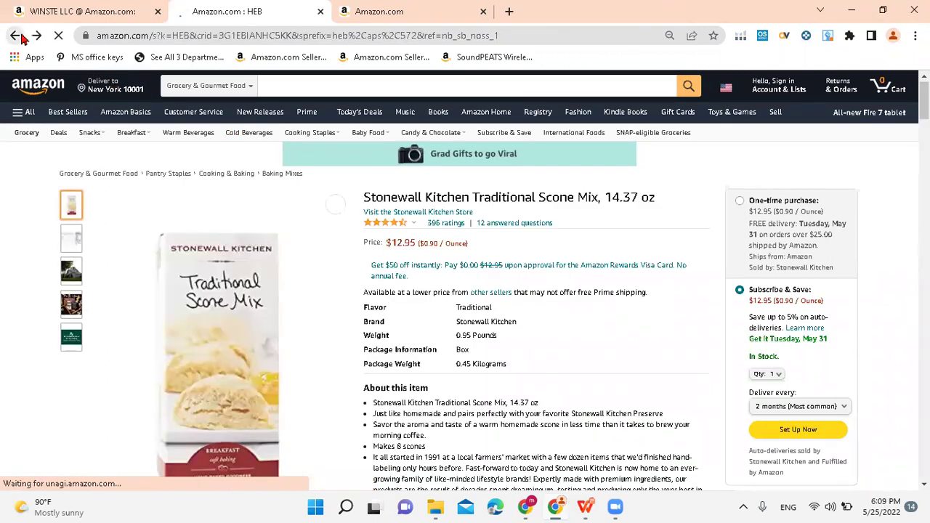
scroll(539, 375, "down", 5)
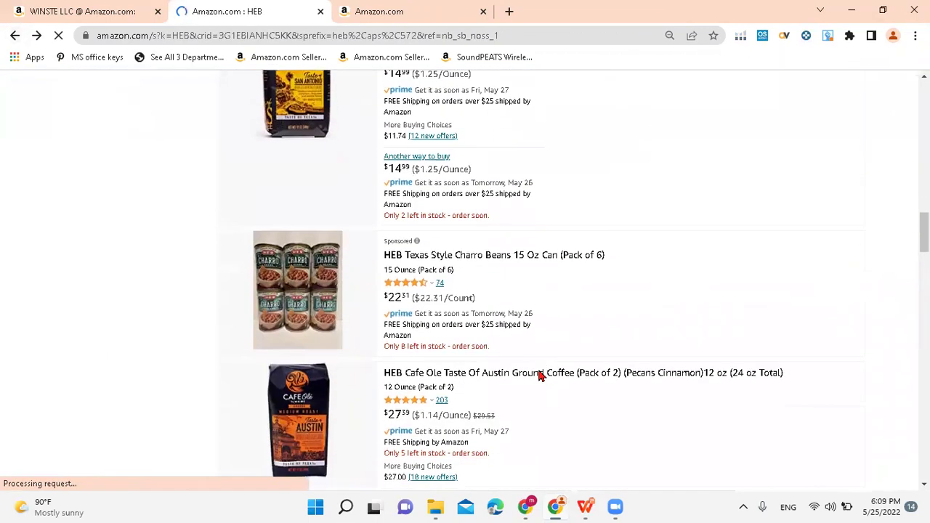
scroll(539, 375, "down", 7)
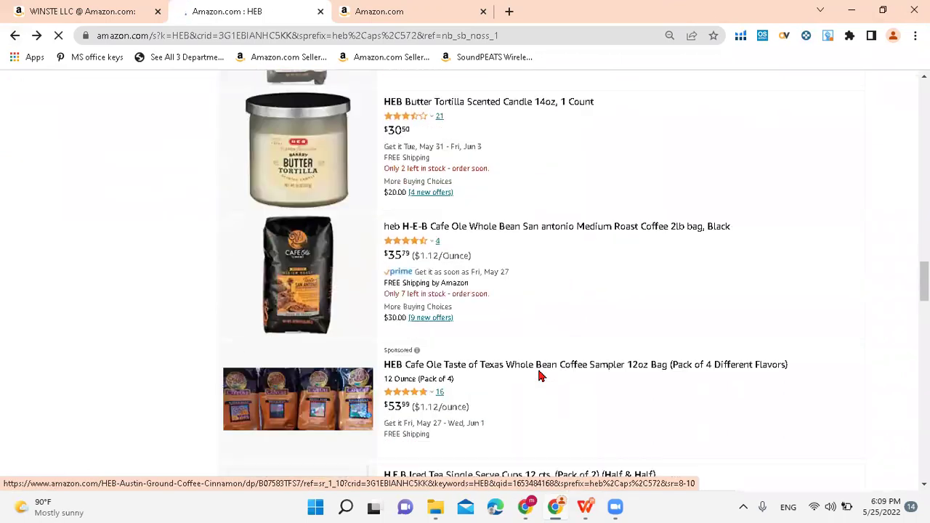
scroll(539, 376, "down", 5)
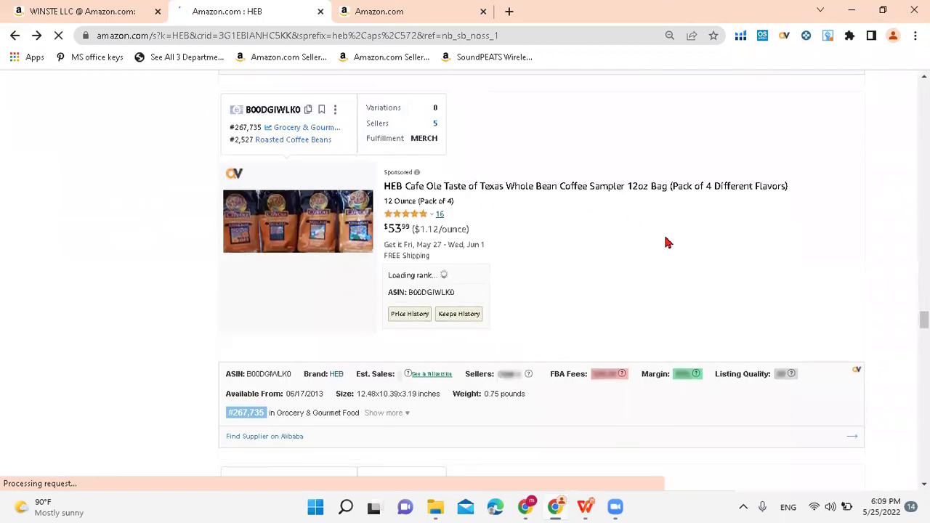
scroll(666, 243, "down", 8)
scroll(667, 242, "down", 8)
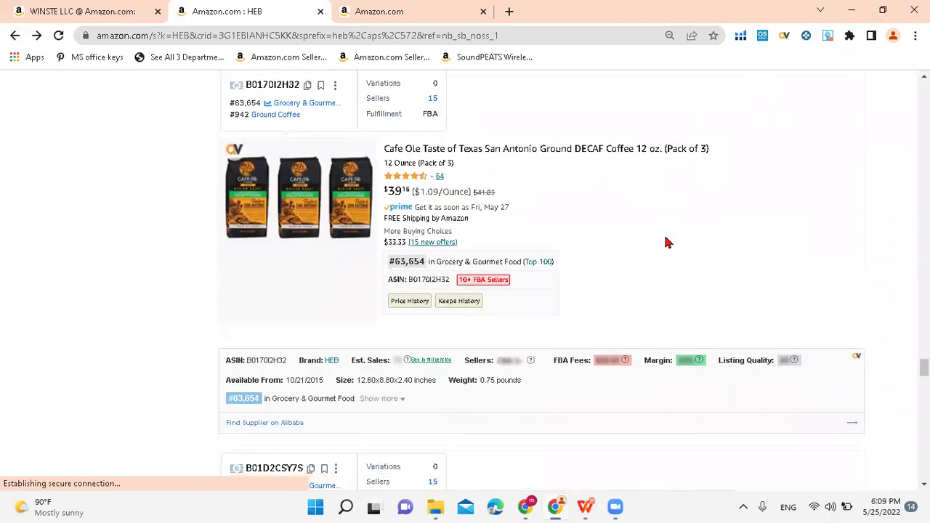
scroll(667, 243, "down", 4)
scroll(667, 242, "down", 4)
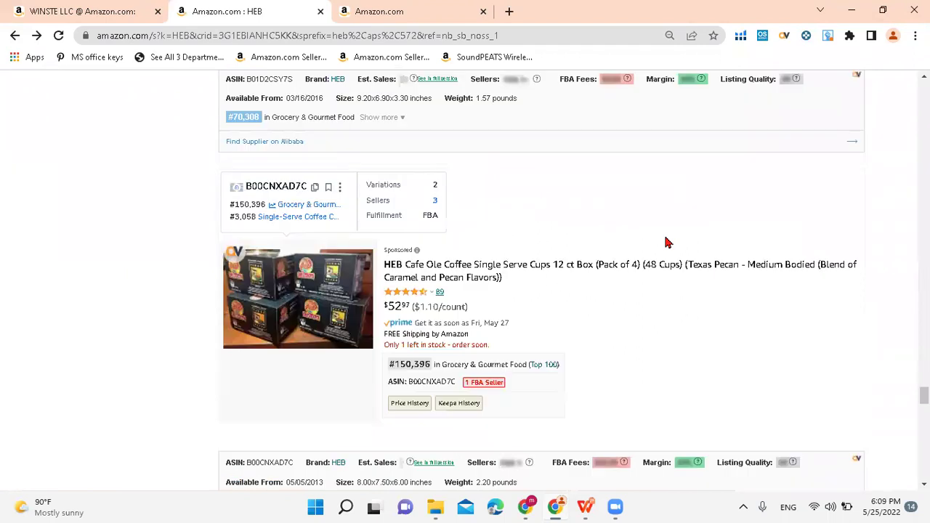
scroll(855, 416, "down", 4)
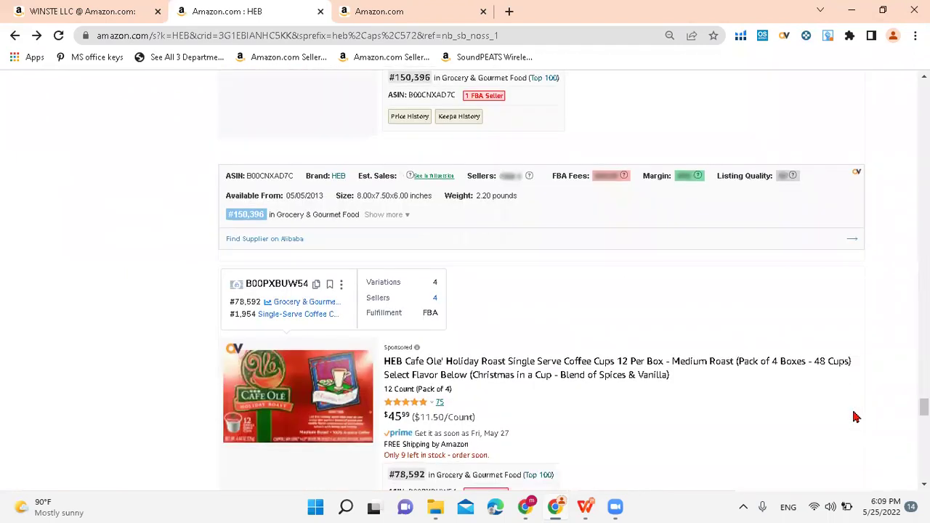
scroll(855, 416, "down", 5)
scroll(855, 416, "down", 7)
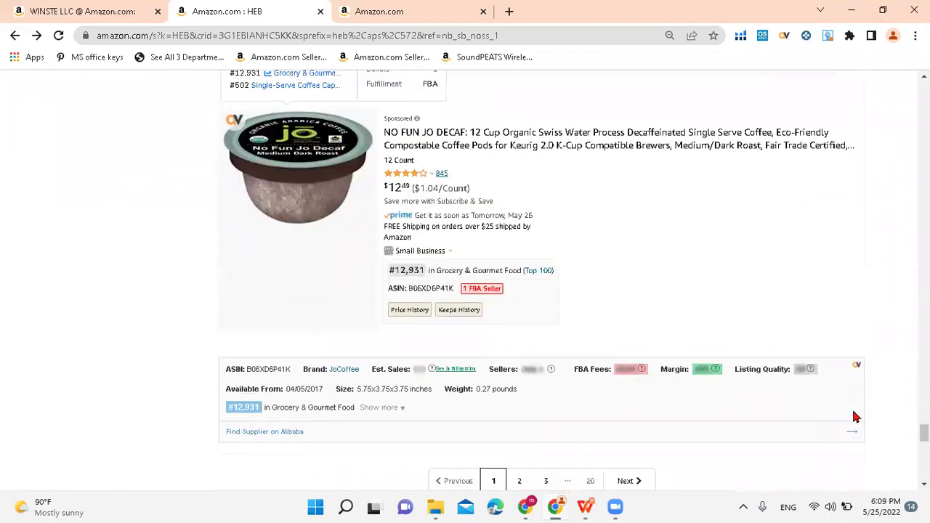
scroll(855, 417, "up", 15)
scroll(855, 416, "up", 5)
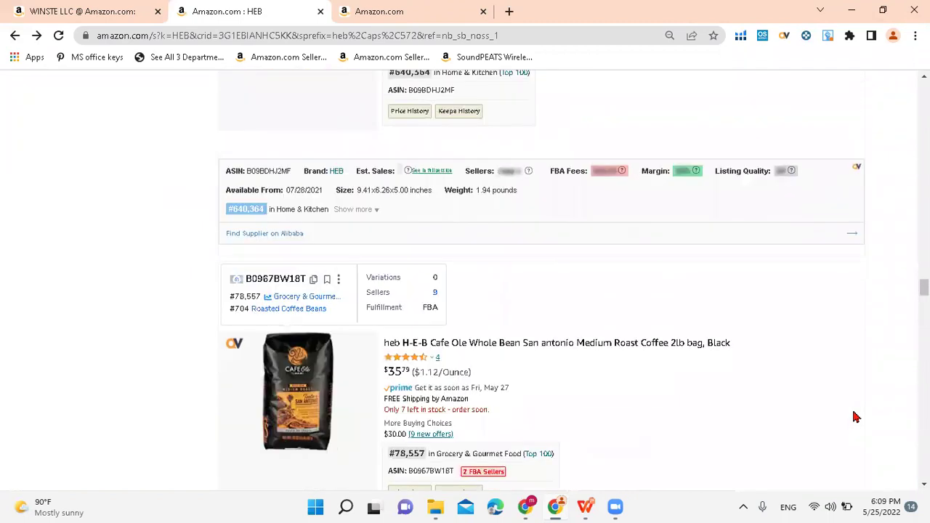
Close the HEB results, copy the brand name Stauffer's from its storefront page, and search all of Amazon for it
left_click(320, 12)
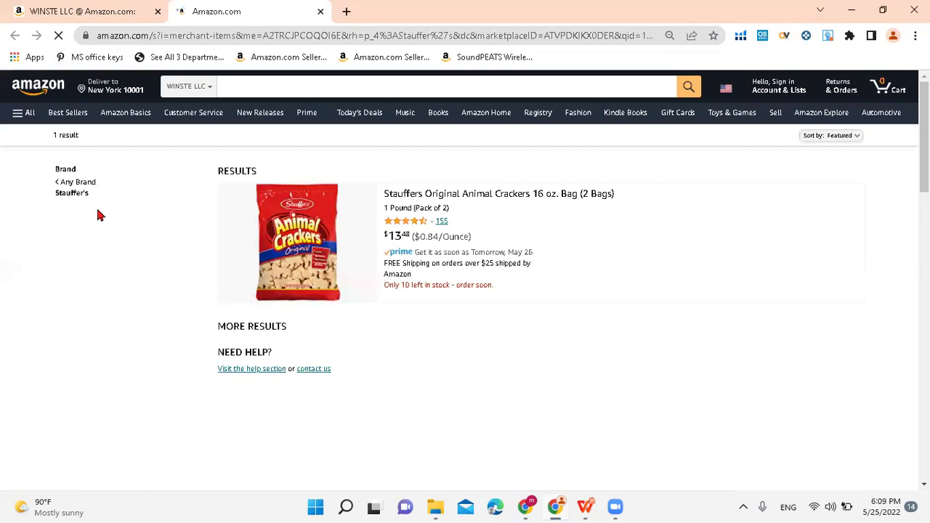
left_click_drag(86, 204, 55, 203)
key("ctrl+c")
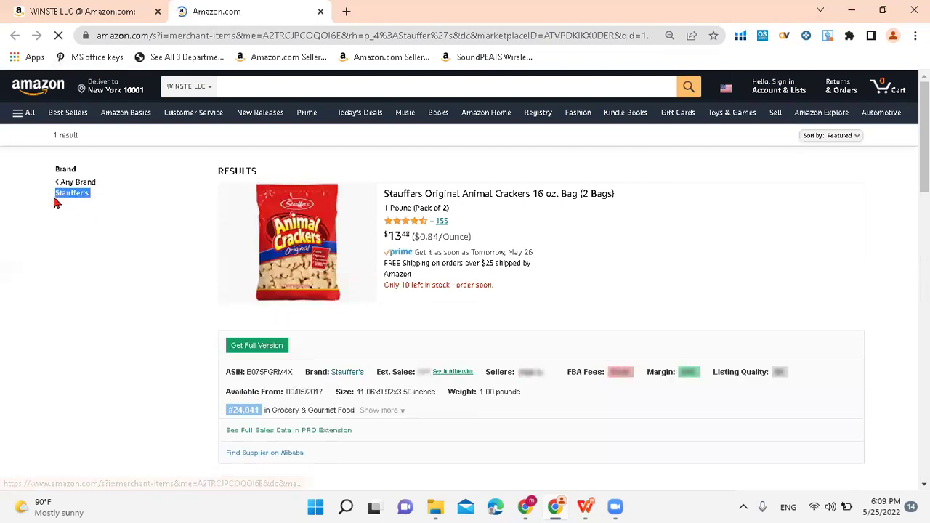
left_click(192, 86)
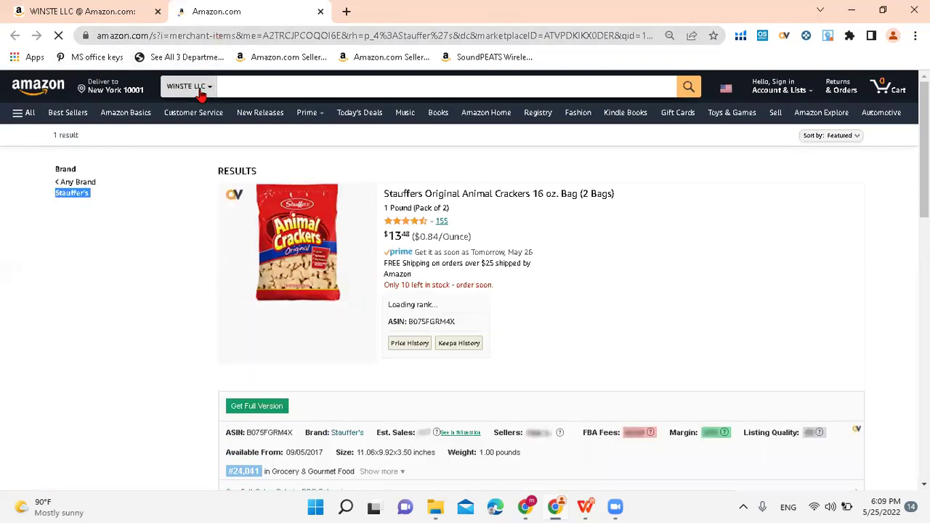
left_click(194, 140)
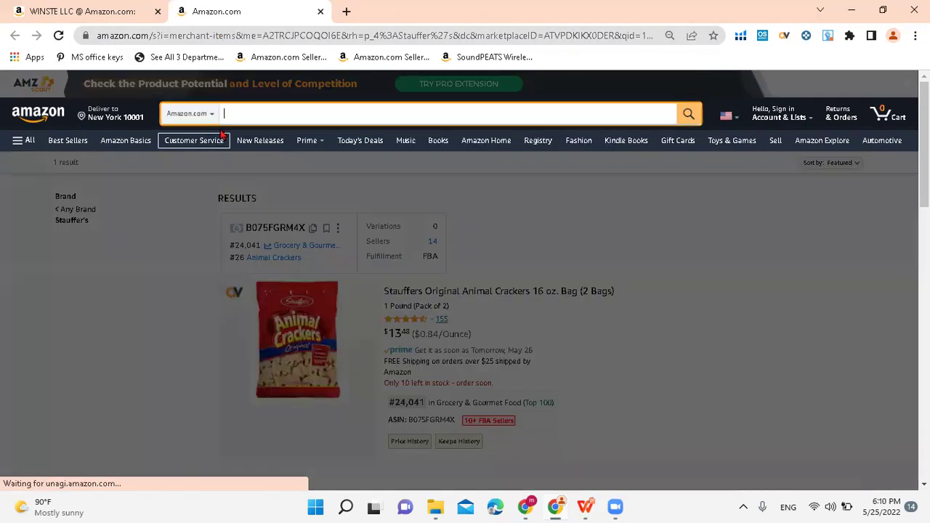
key("ctrl+v")
key("Return")
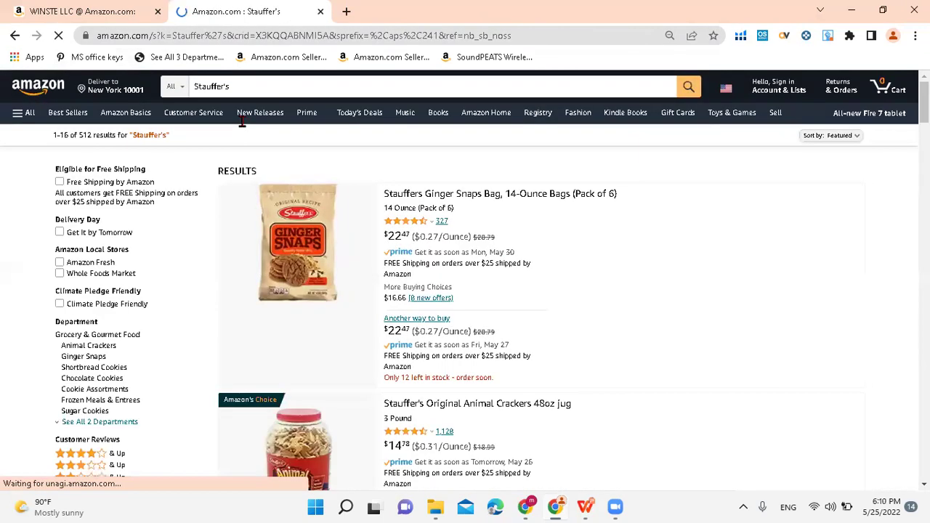
Look for a brand filter in the Stauffer's results and check the seller tags of the Ginger Snaps and Original Animal Crackers
scroll(17, 302, "down", 2)
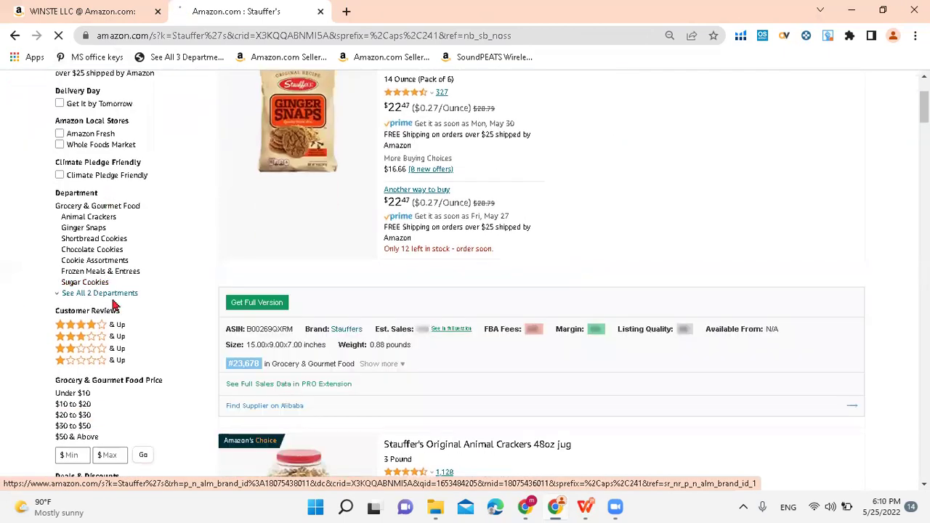
scroll(129, 298, "down", 2)
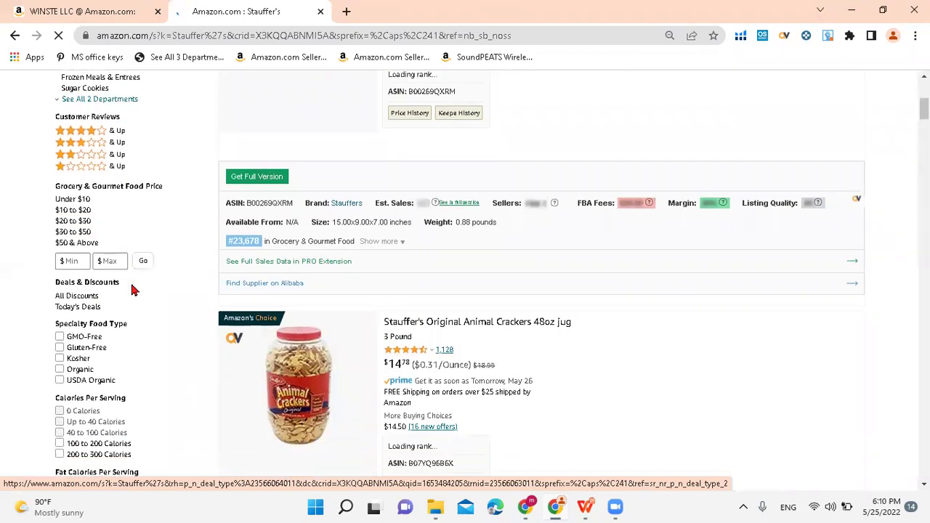
scroll(133, 290, "up", 2)
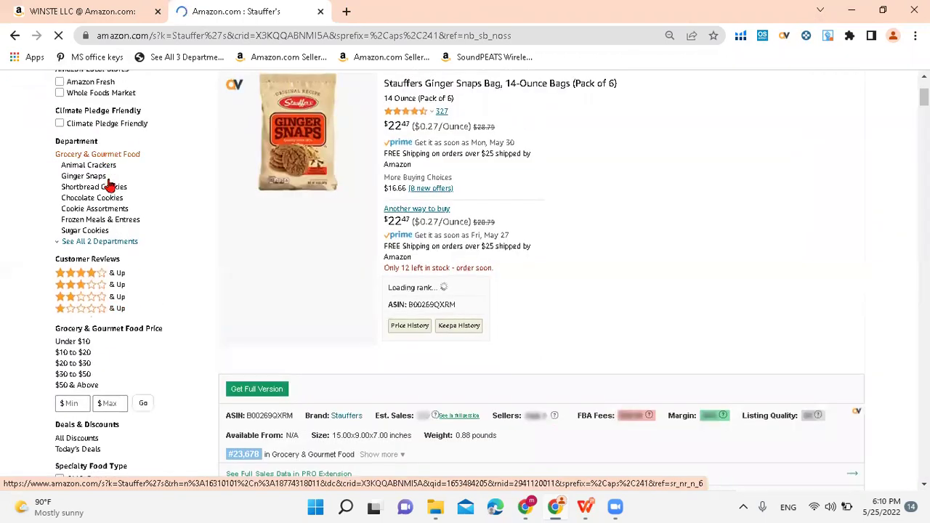
scroll(110, 213, "up", 2)
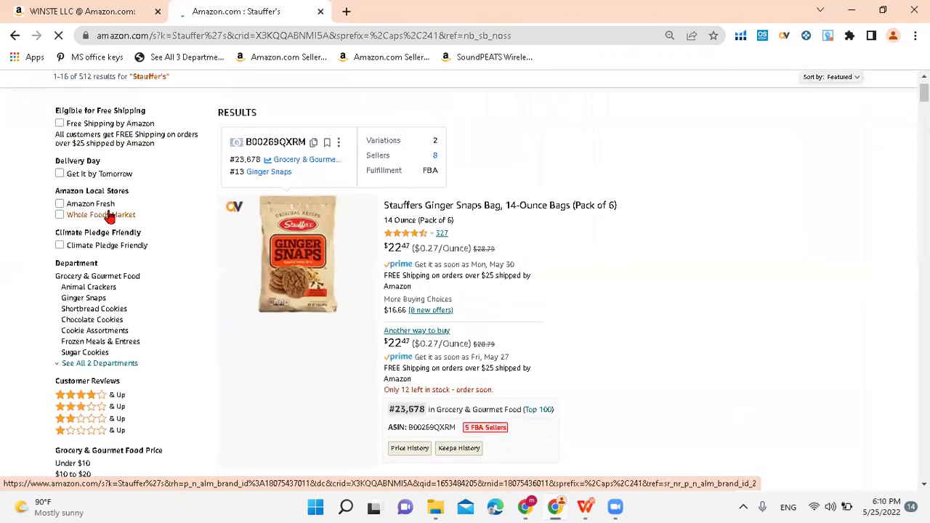
scroll(27, 231, "down", 5)
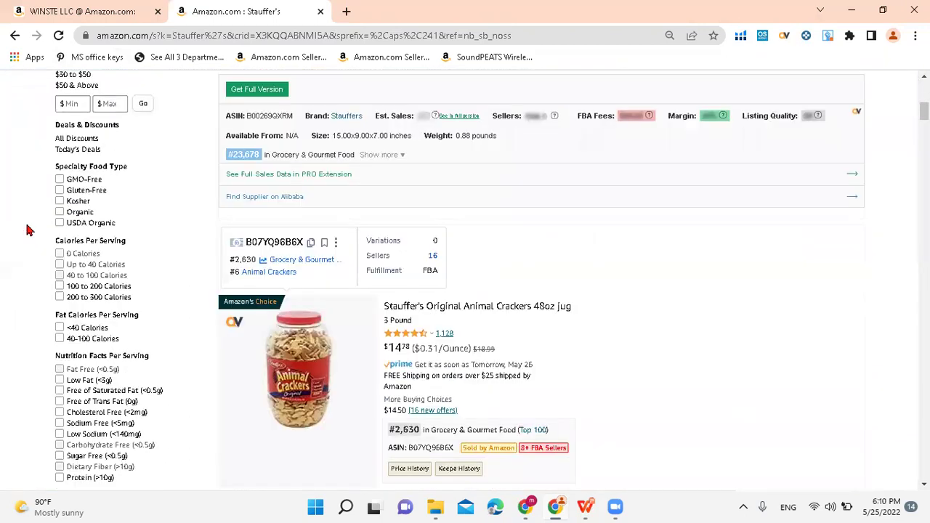
scroll(592, 178, "up", 7)
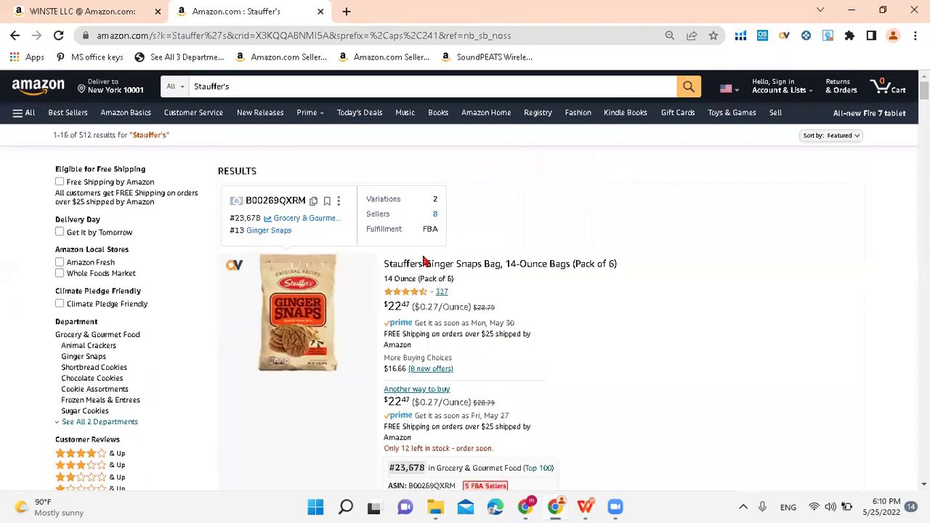
Examine the ranks and FBA seller tags of the Stauffer's results, down to the Milk Chocolate Toffee Pretzels
scroll(454, 221, "down", 3)
scroll(550, 237, "down", 6)
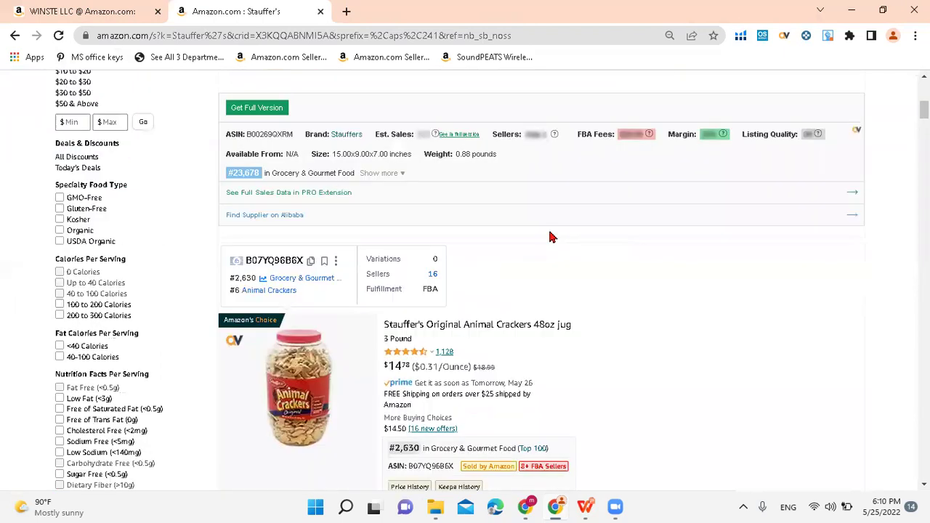
scroll(550, 237, "down", 6)
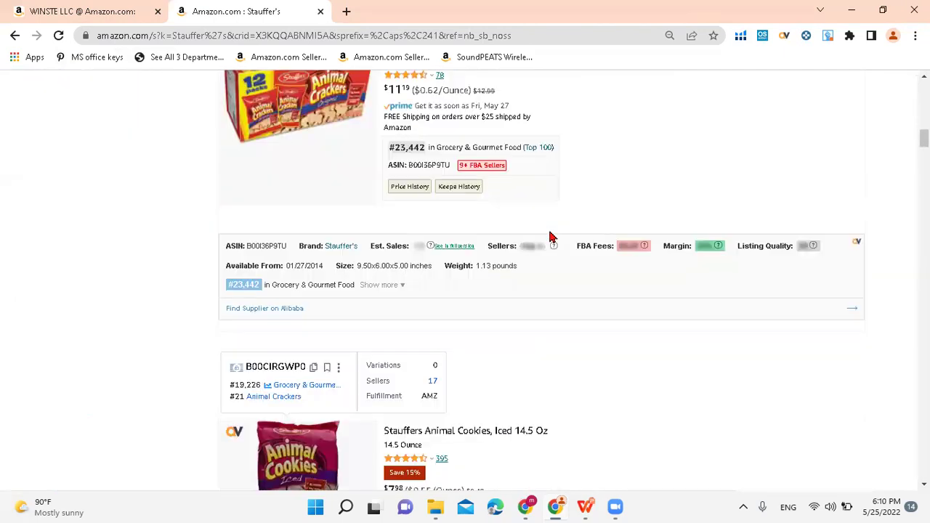
scroll(550, 237, "down", 1)
scroll(550, 236, "up", 5)
scroll(550, 237, "down", 7)
scroll(550, 237, "down", 3)
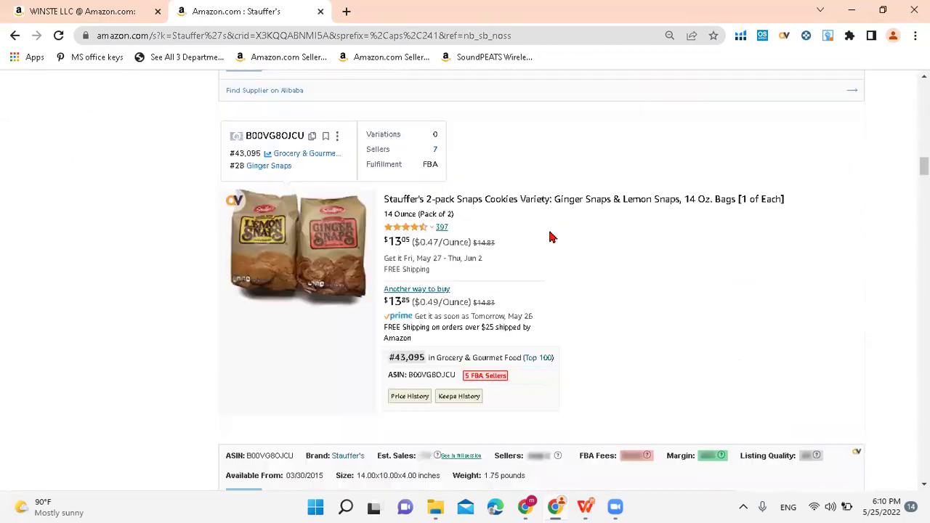
scroll(550, 237, "down", 5)
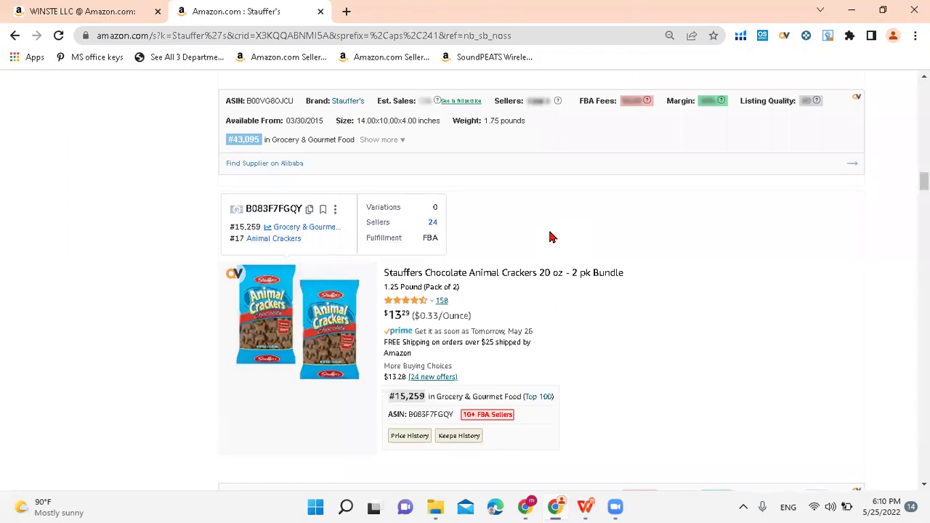
scroll(550, 237, "down", 5)
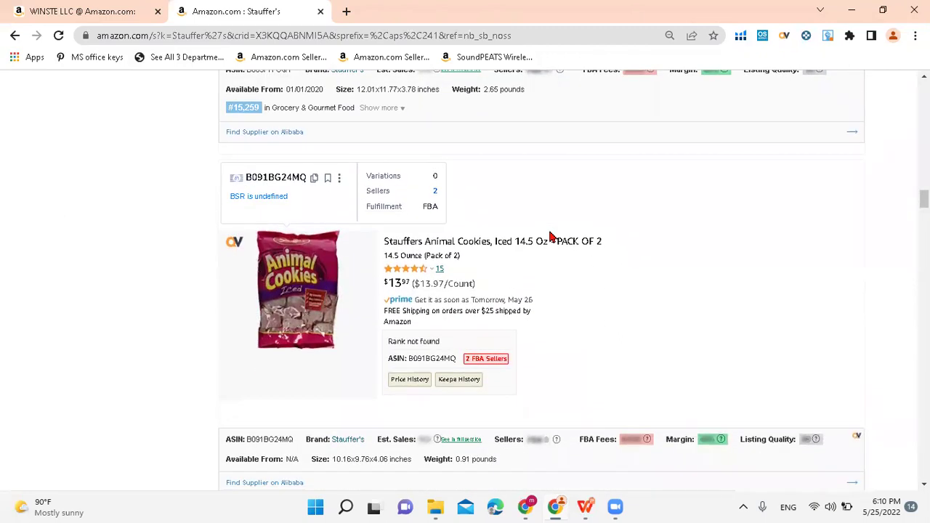
scroll(550, 237, "down", 5)
scroll(550, 237, "down", 5)
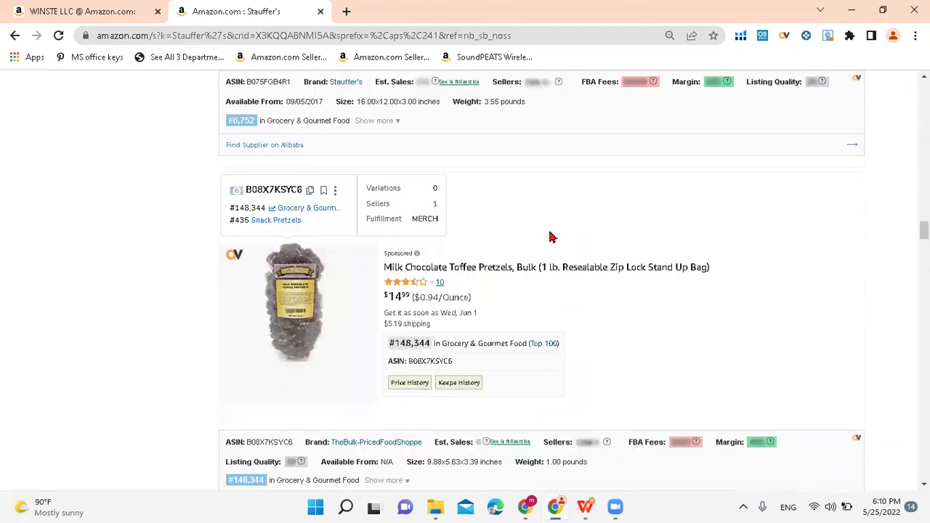
Check the ranks and seller tags of the further Stauffer's results, from the 14 oz Ginger Snap to the Original and Chocolate cracker bundle
scroll(549, 237, "down", 7)
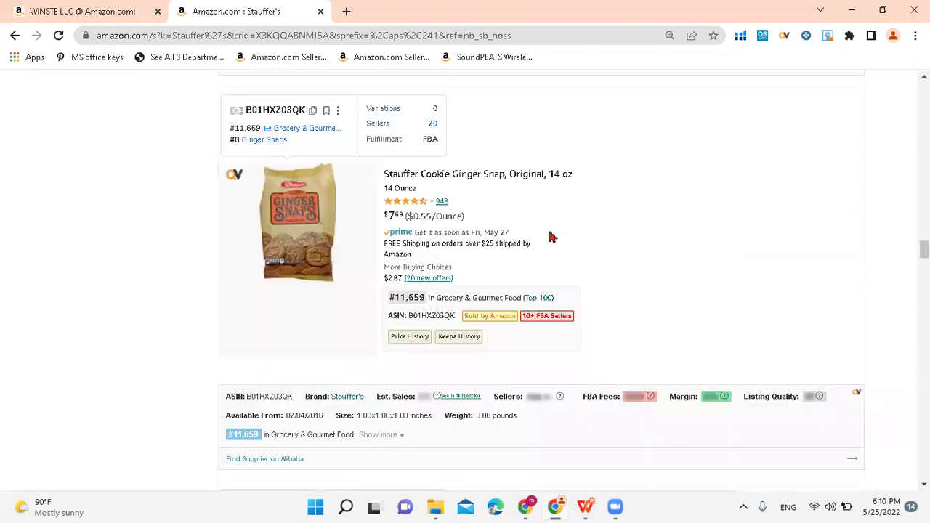
scroll(550, 237, "down", 5)
scroll(550, 237, "down", 10)
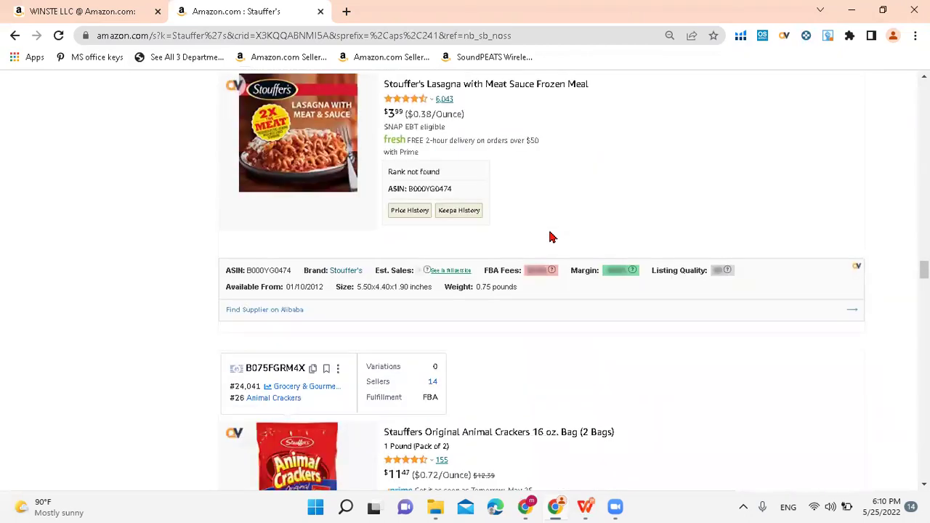
scroll(550, 237, "down", 5)
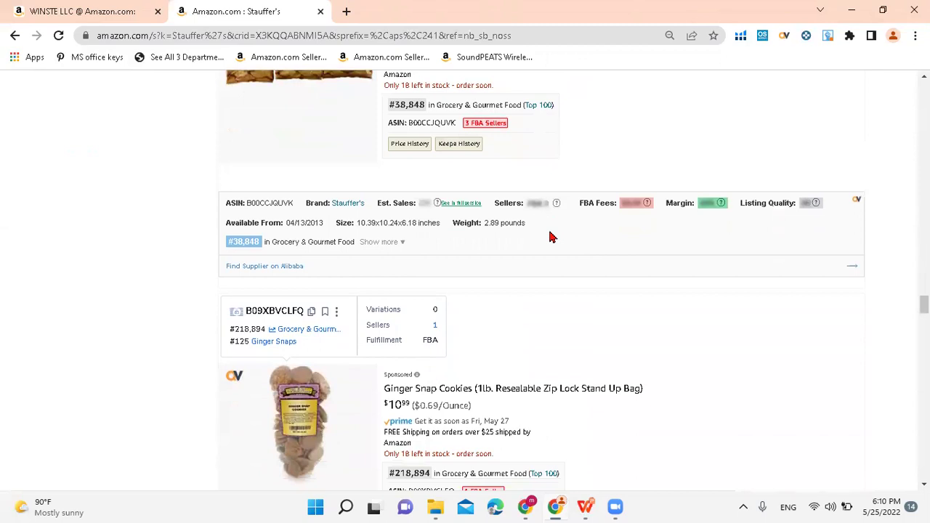
scroll(550, 236, "up", 5)
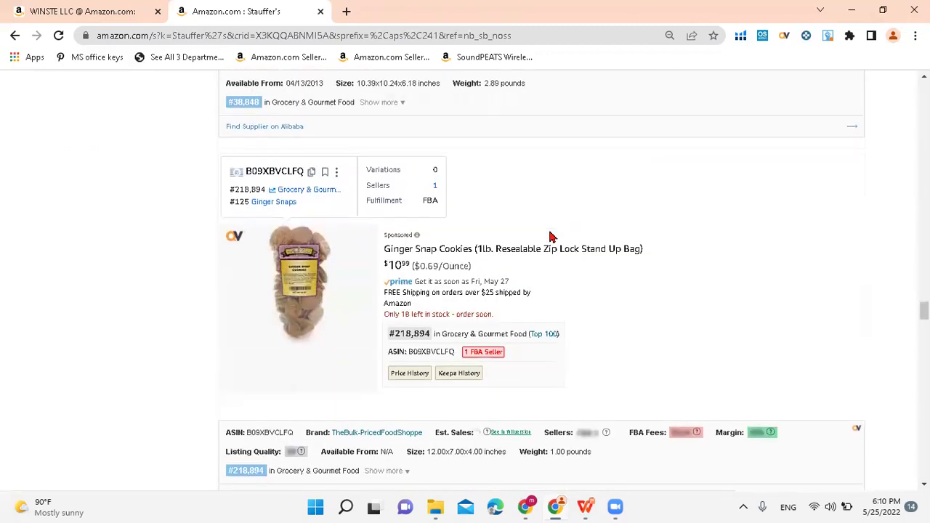
scroll(550, 237, "down", 7)
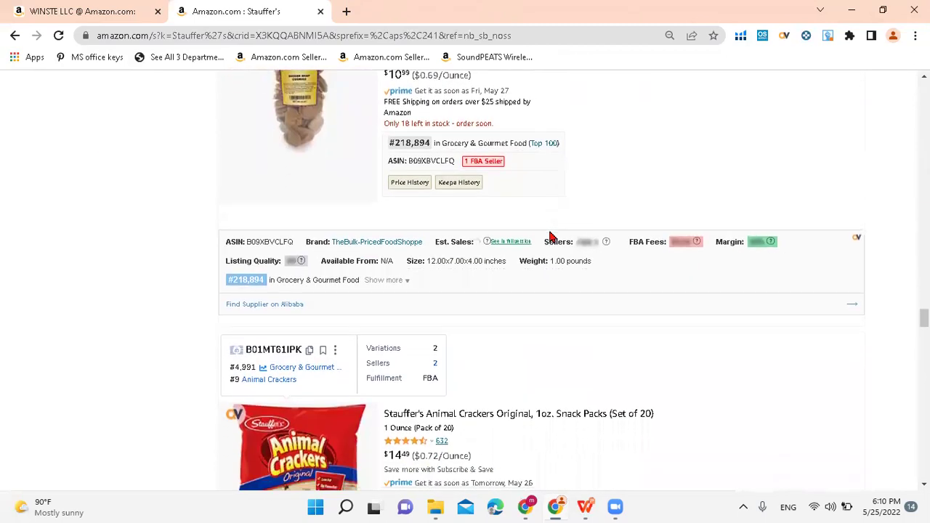
scroll(550, 237, "down", 12)
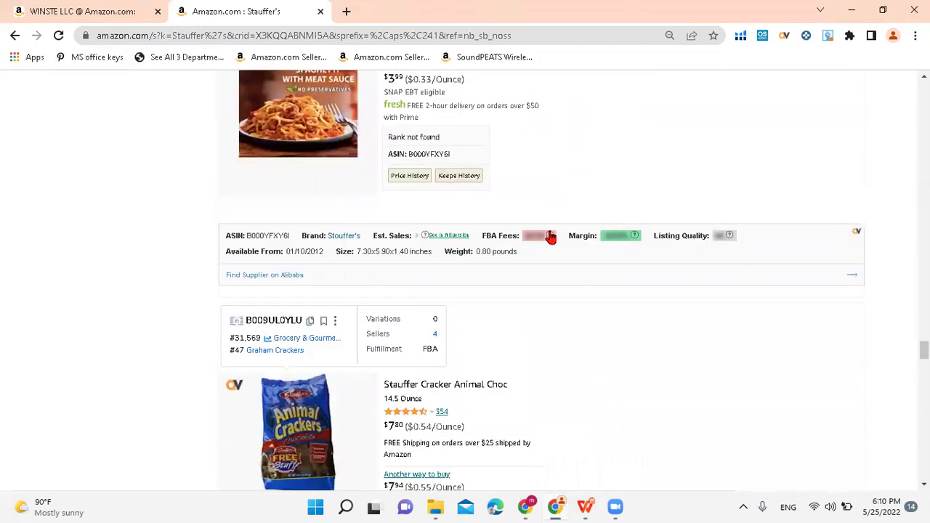
scroll(549, 237, "down", 2)
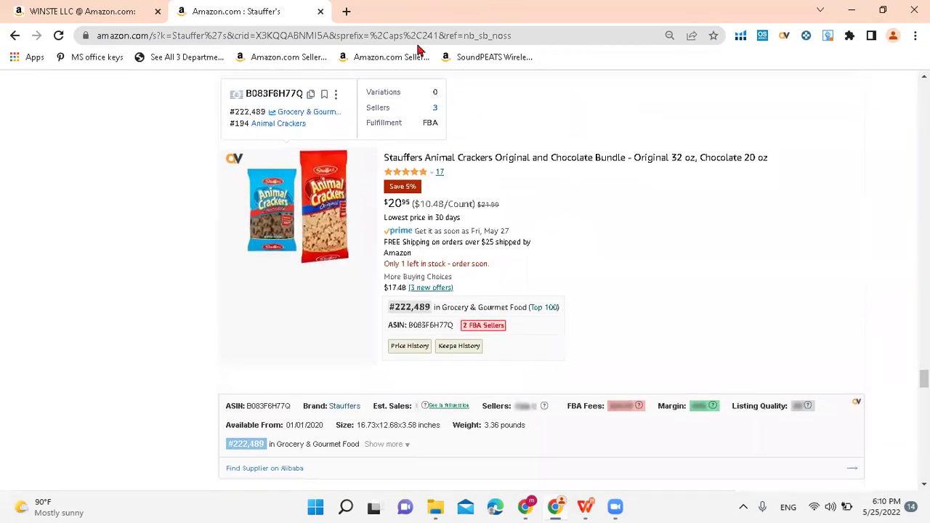
Close the Stauffer's results and open the storefront's Starburst brand page in a new tab
left_click(320, 12)
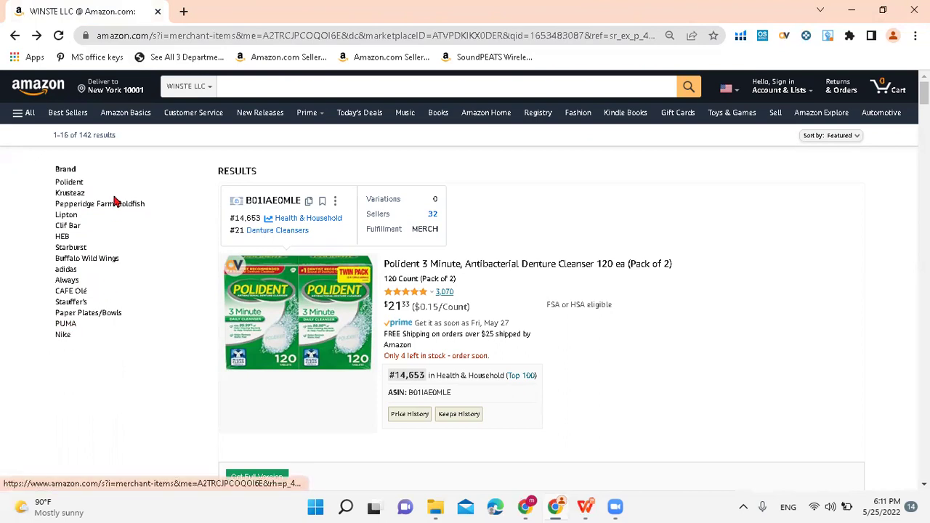
right_click(73, 247)
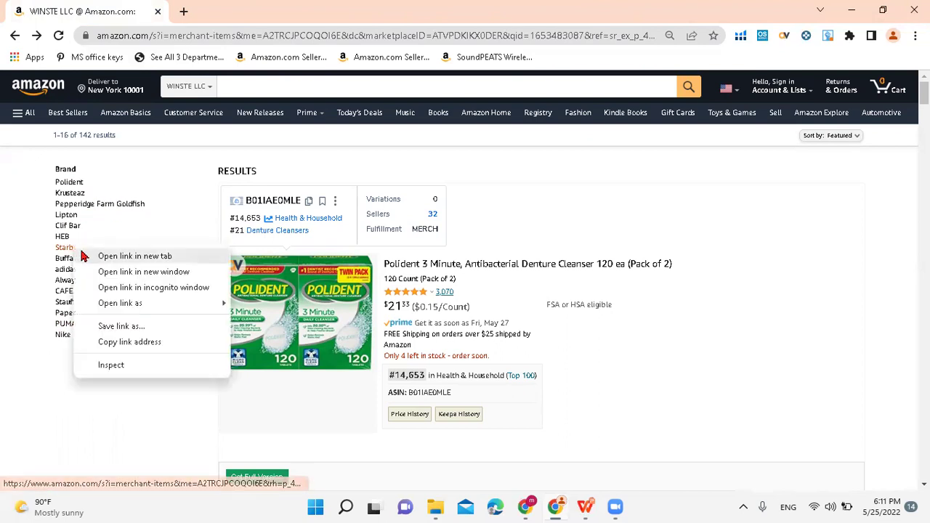
left_click(86, 256)
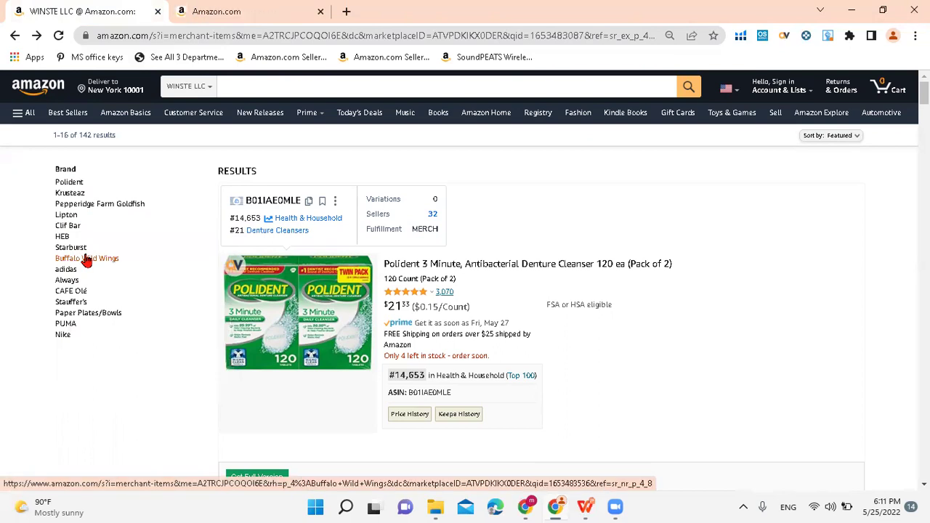
left_click(301, 35)
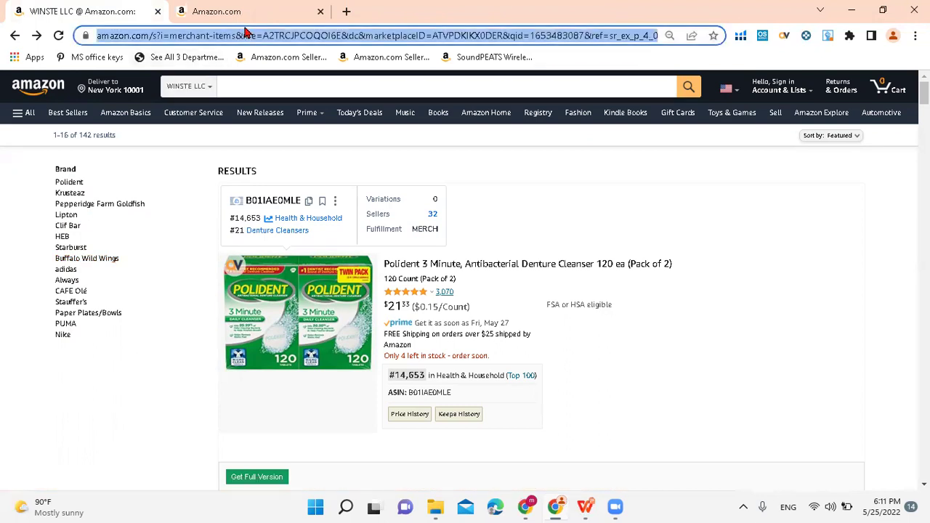
left_click(251, 18)
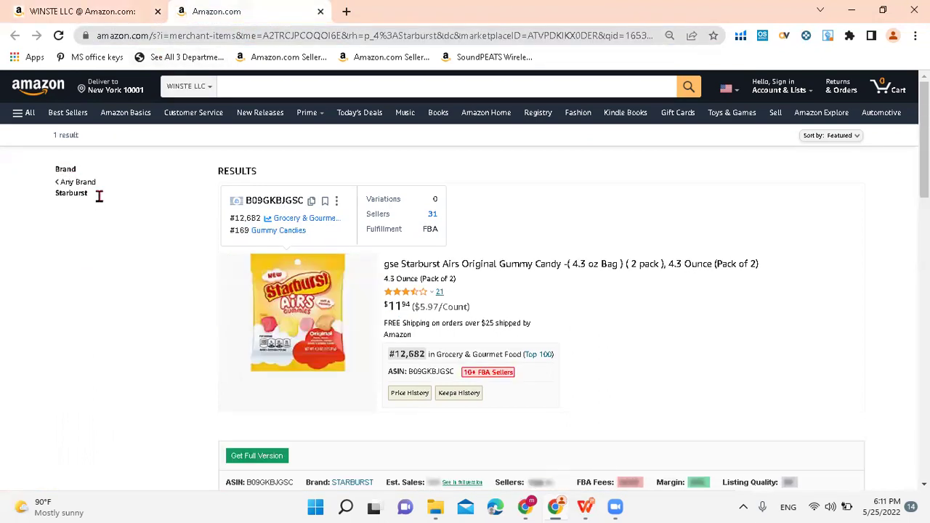
Copy the brand name Starburst from its storefront page and search all of Amazon for it
double_click(59, 195)
key("ctrl+c")
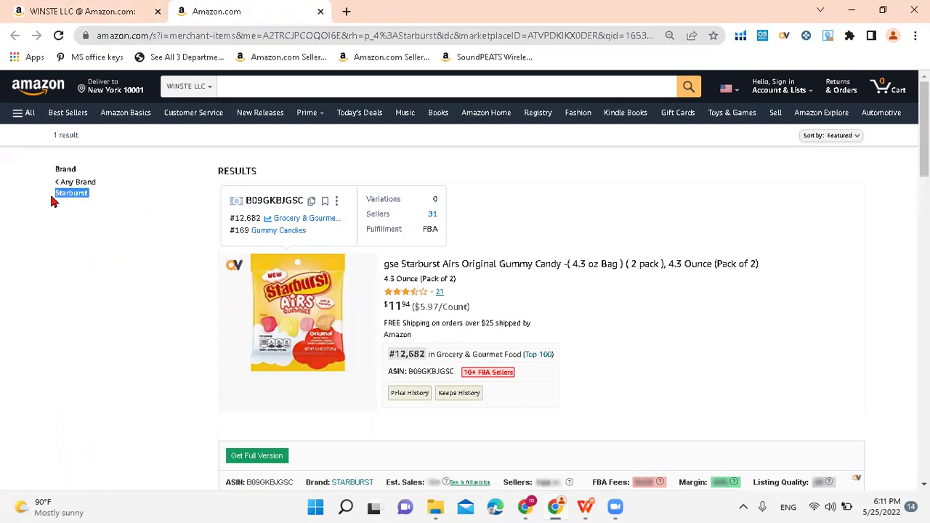
left_click(190, 86)
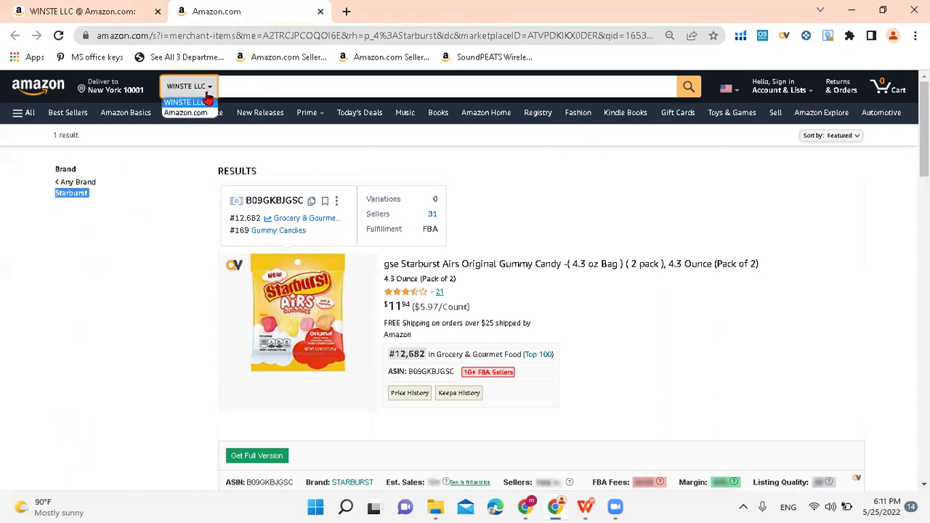
left_click(205, 113)
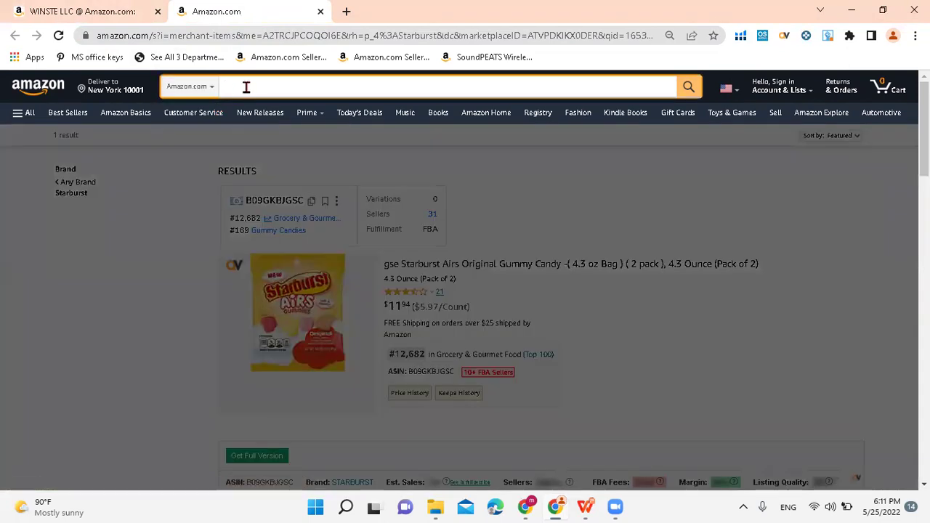
key("ctrl+v")
key("Return")
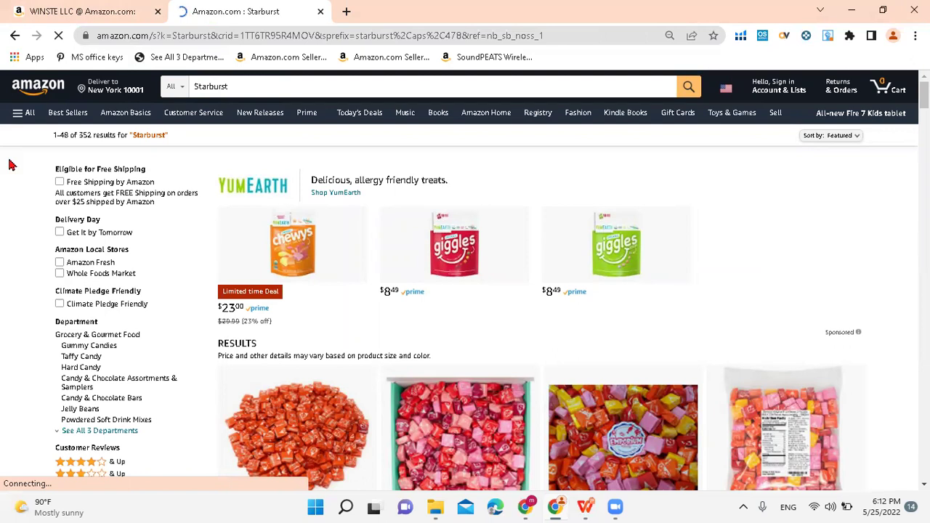
Filter the Starburst search results by the brand Starburst
scroll(10, 160, "down", 4)
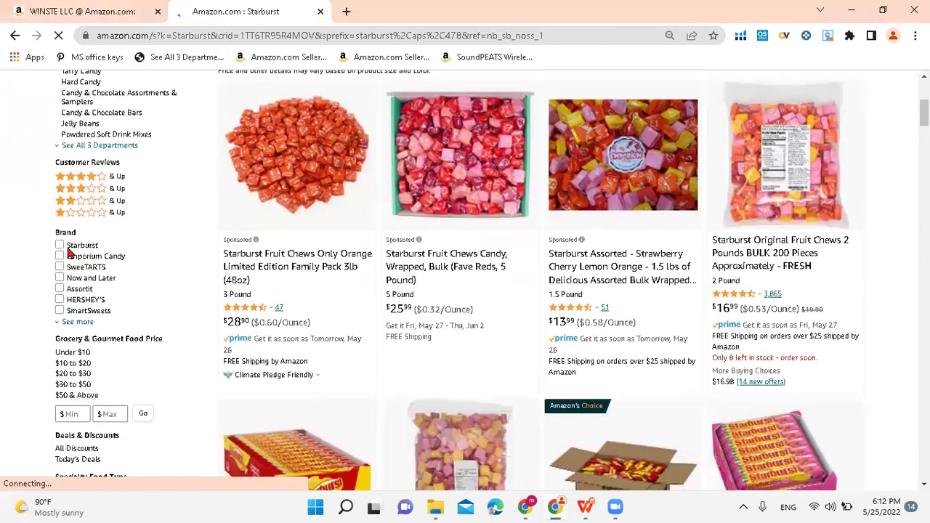
left_click(60, 246)
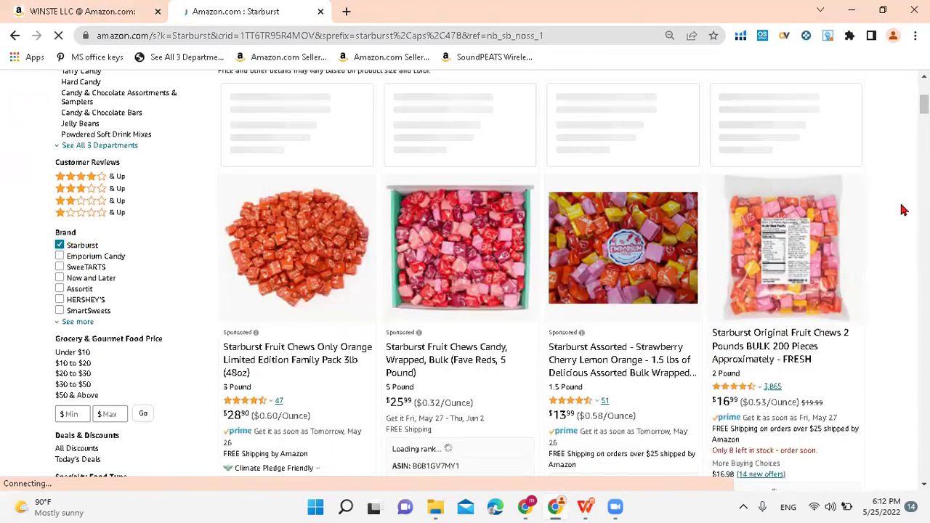
scroll(901, 210, "down", 4)
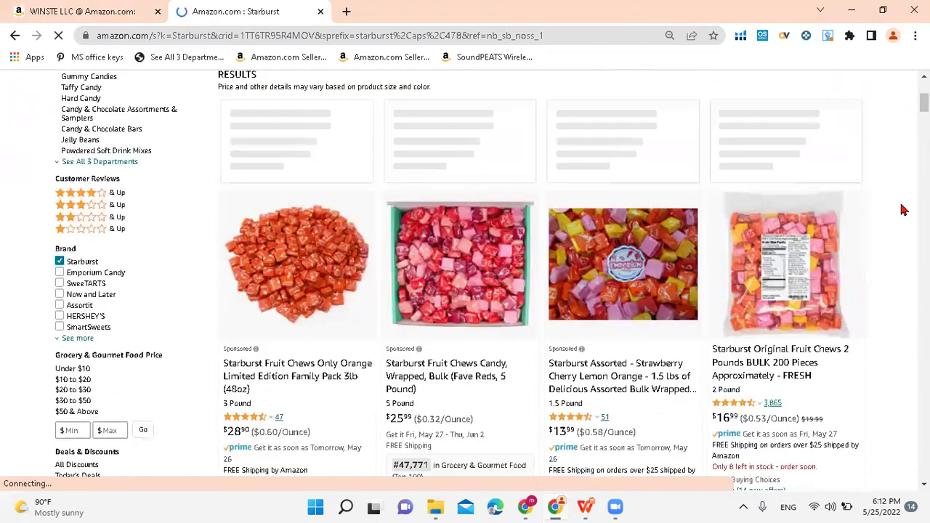
scroll(900, 210, "down", 3)
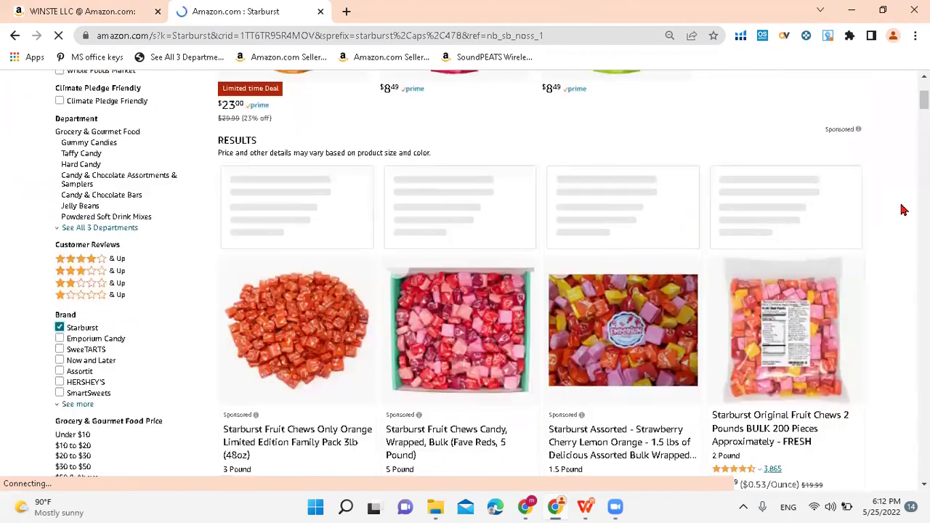
scroll(900, 210, "down", 1)
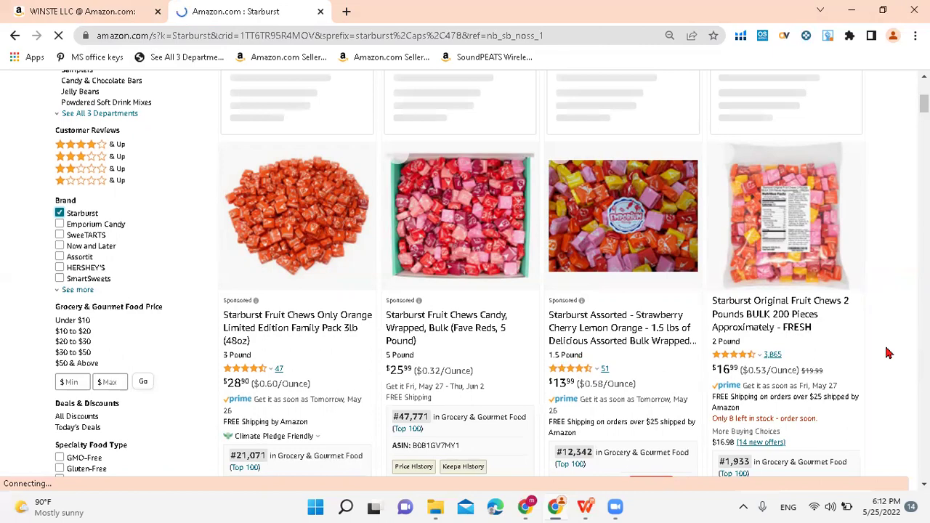
Examine the ranks, Sold by Amazon tags and FBA seller tags of the Starburst results, down to the 1.5 lbs Fun Size candy
scroll(888, 353, "down", 7)
scroll(888, 353, "down", 3)
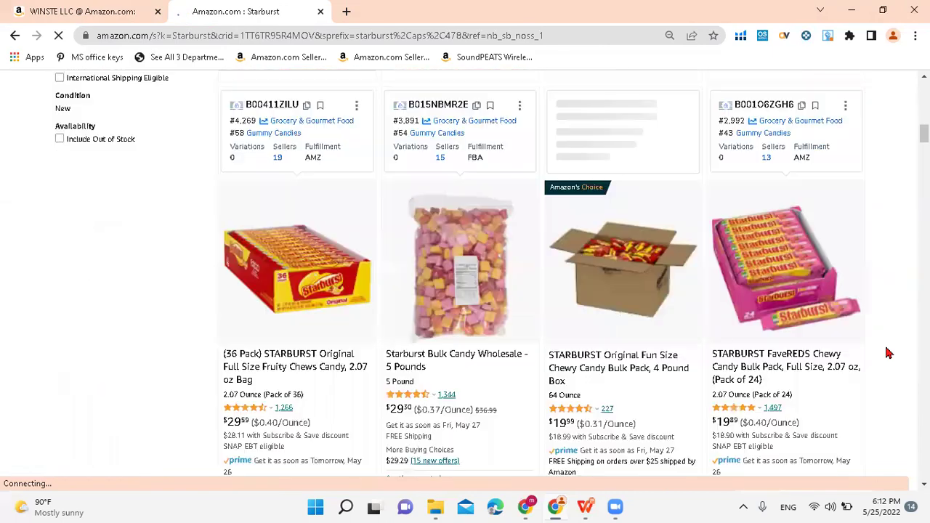
scroll(887, 353, "down", 2)
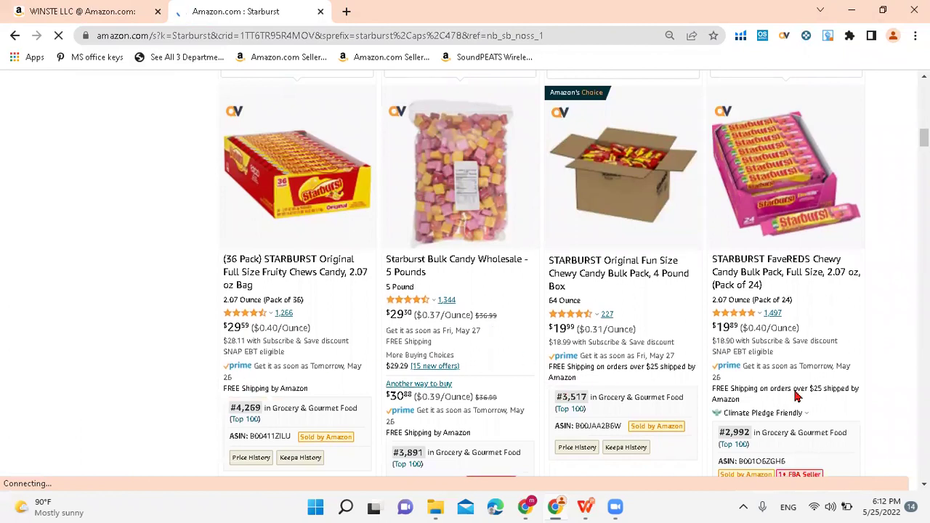
scroll(796, 396, "down", 3)
scroll(796, 395, "down", 1)
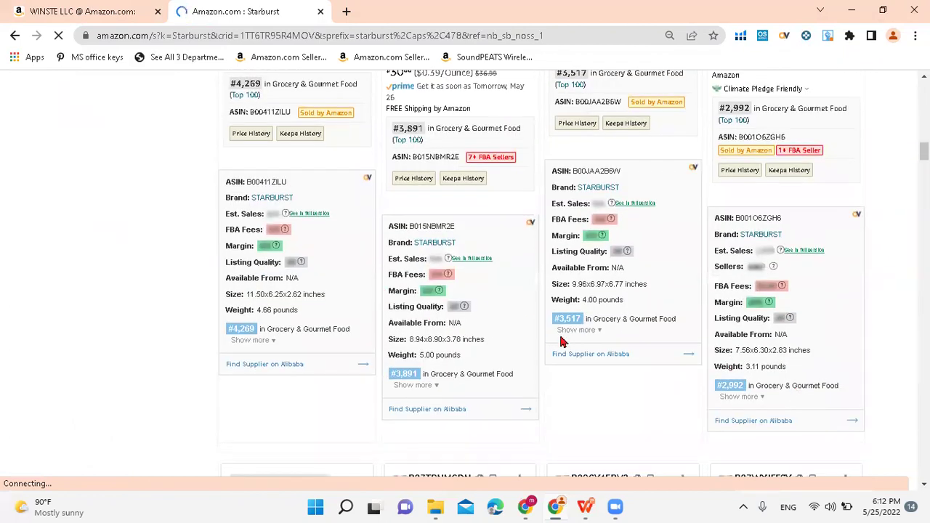
scroll(561, 341, "down", 5)
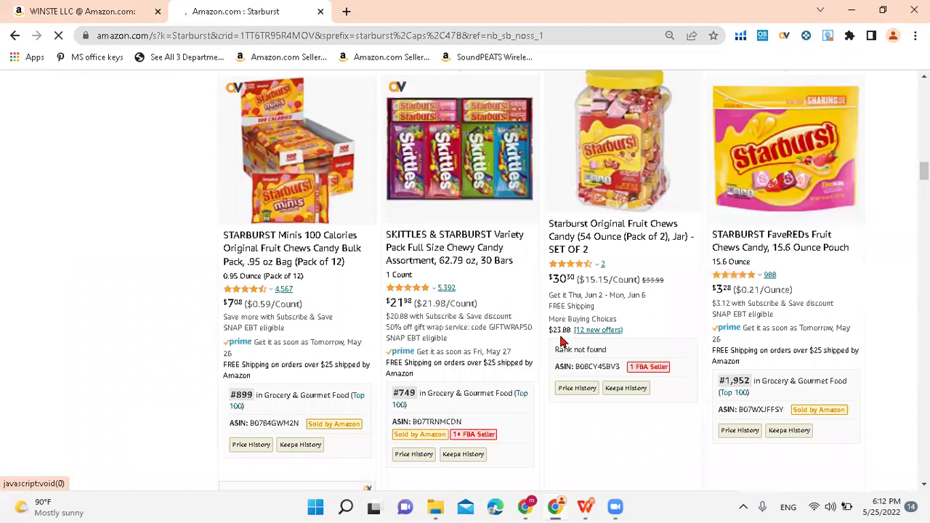
scroll(700, 332, "down", 3)
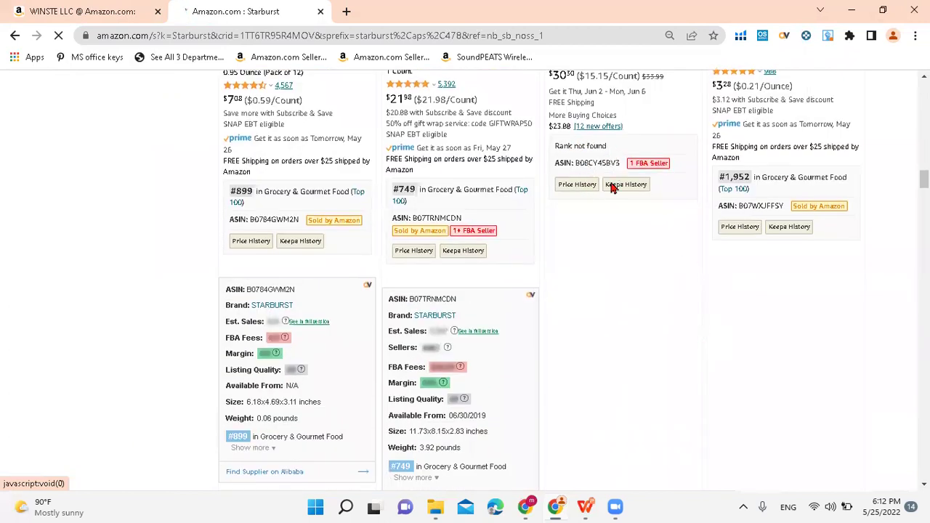
scroll(651, 456, "down", 5)
scroll(652, 456, "down", 3)
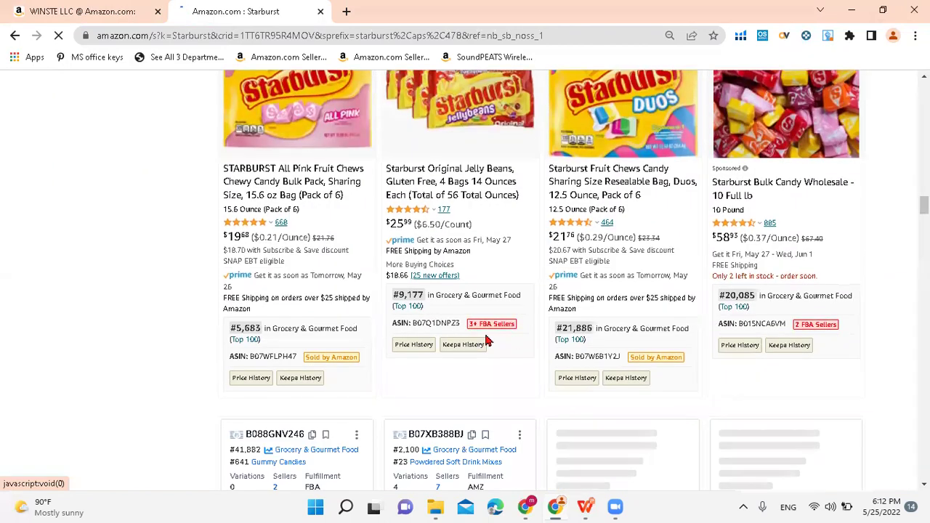
scroll(465, 276, "up", 1)
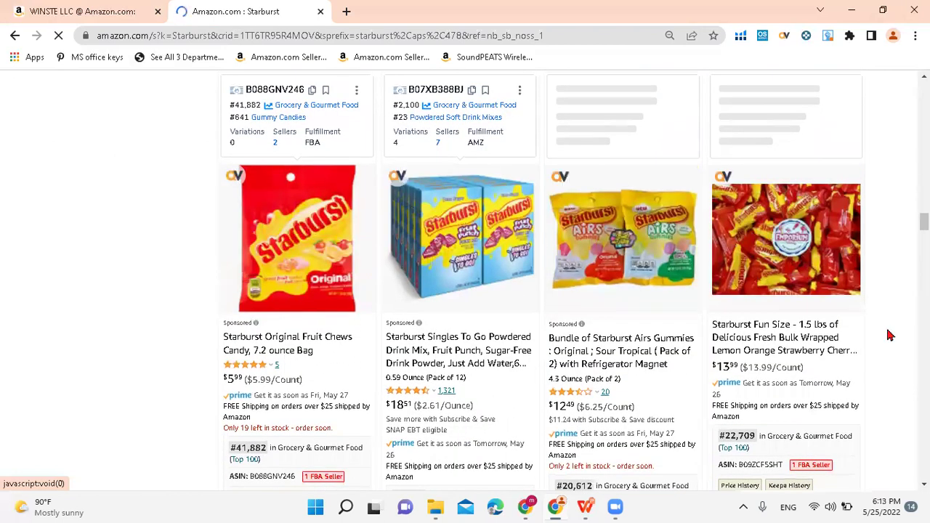
scroll(890, 335, "down", 1)
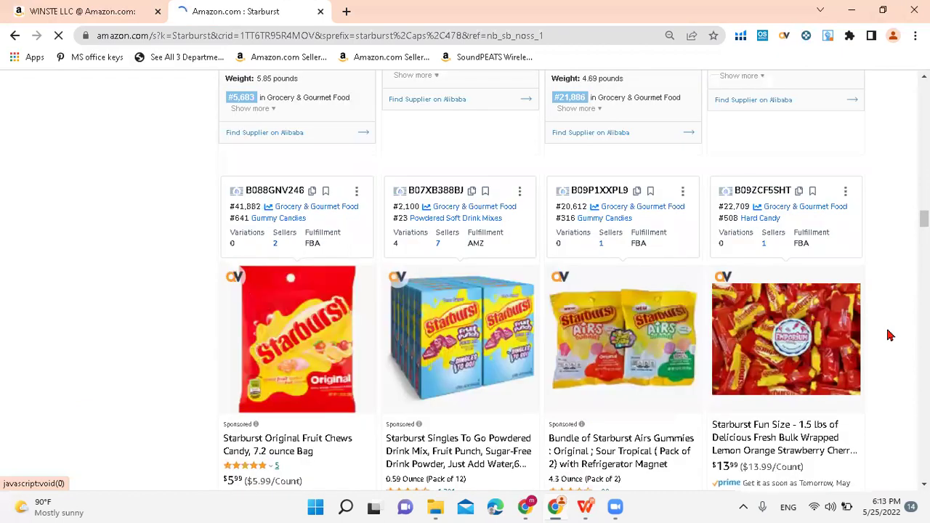
Examine the ranks, Sold by Amazon tags and FBA seller tags of the further Starburst results, including jelly beans, gummies and bulk candy
scroll(889, 334, "down", 5)
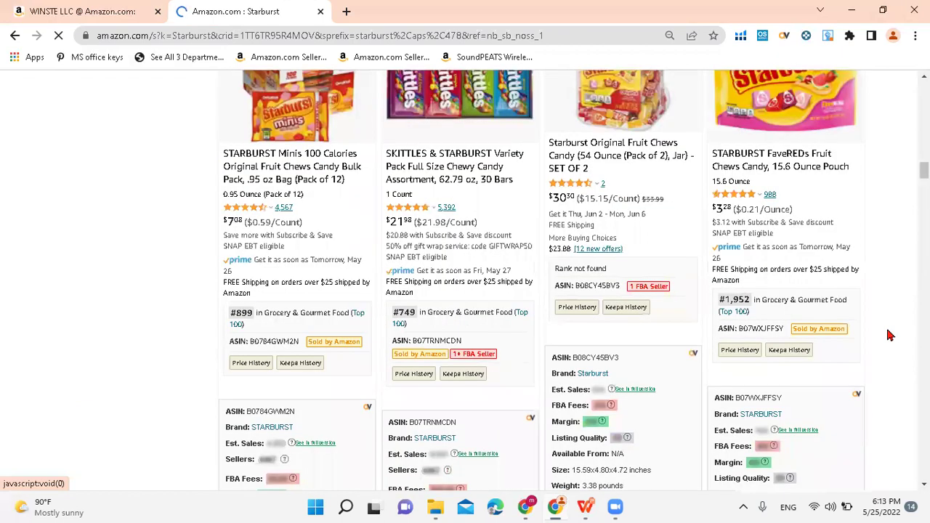
scroll(889, 335, "down", 5)
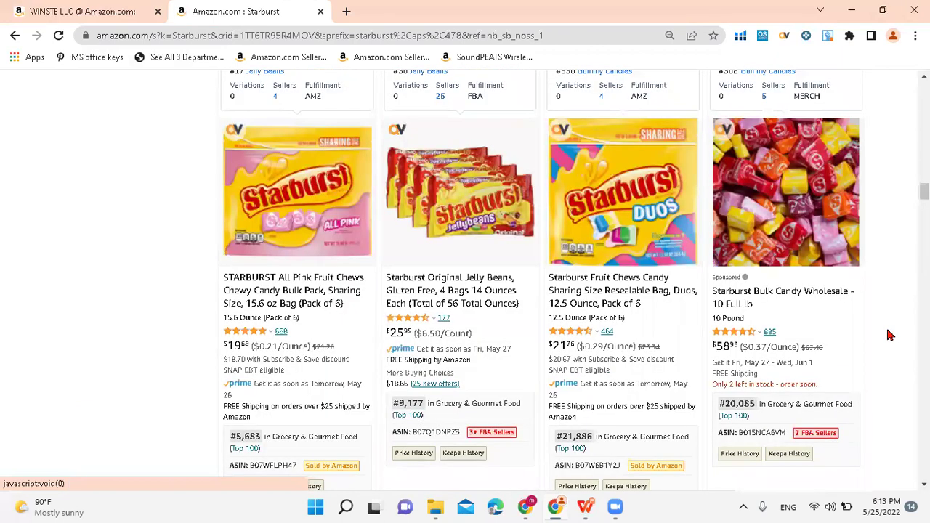
scroll(890, 335, "down", 3)
scroll(889, 335, "down", 4)
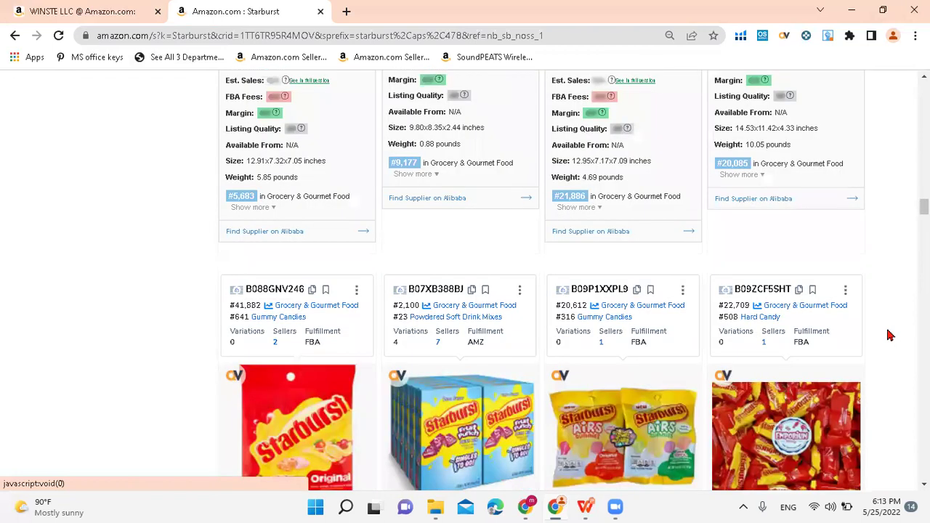
scroll(889, 334, "down", 3)
scroll(890, 335, "up", 1)
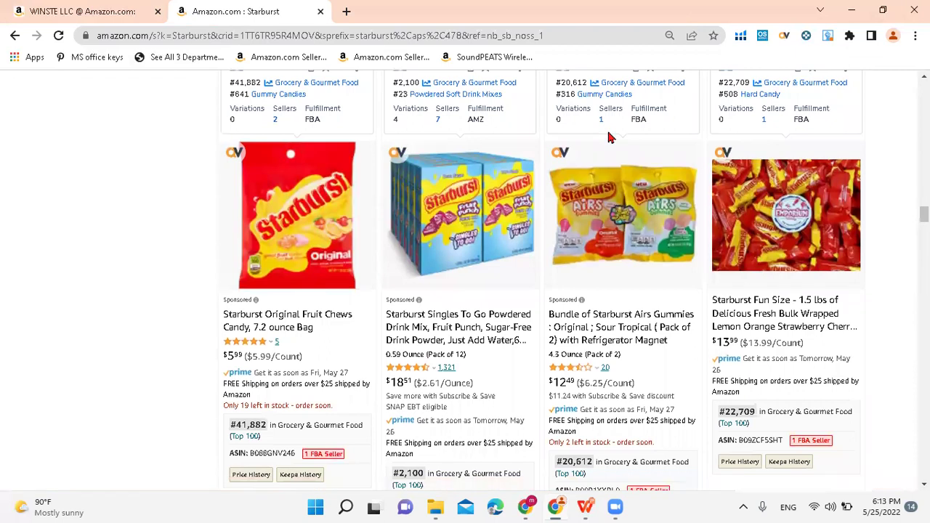
scroll(608, 137, "down", 3)
scroll(608, 137, "down", 4)
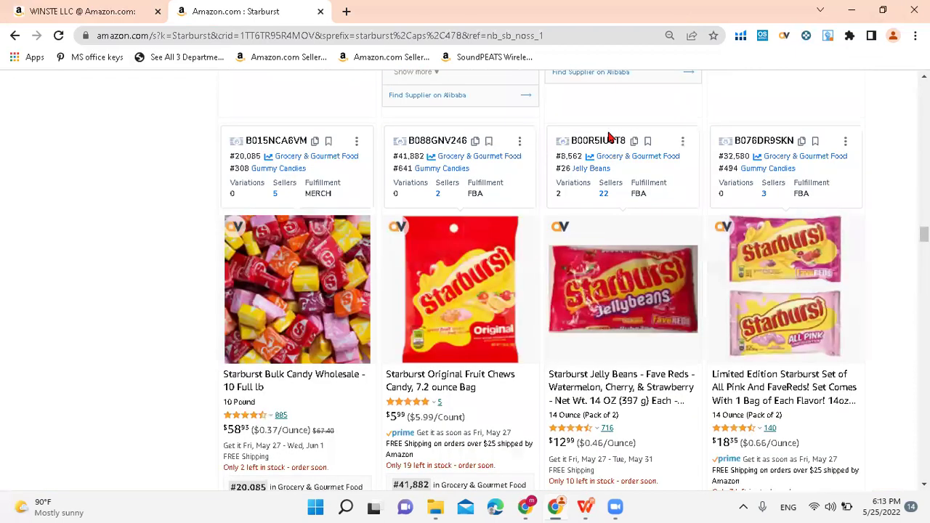
scroll(609, 137, "down", 2)
scroll(609, 138, "down", 4)
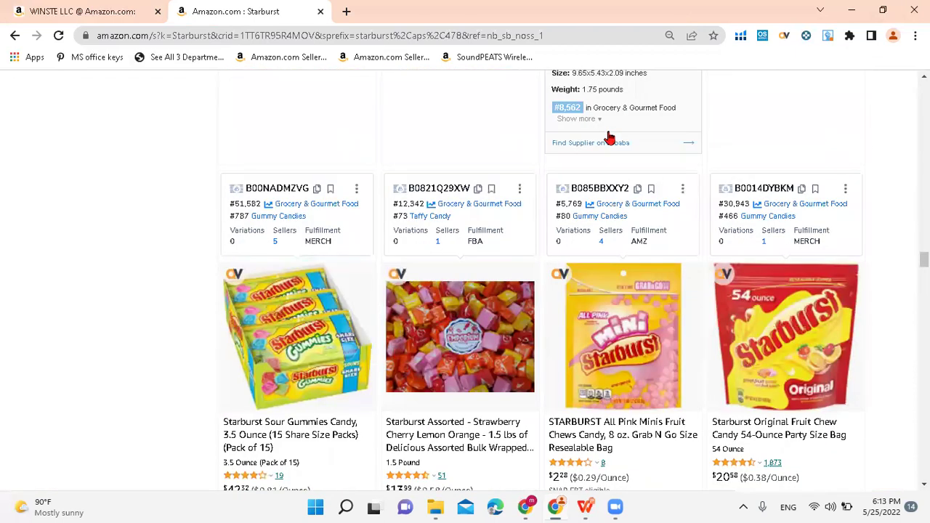
scroll(608, 138, "down", 4)
scroll(609, 137, "down", 5)
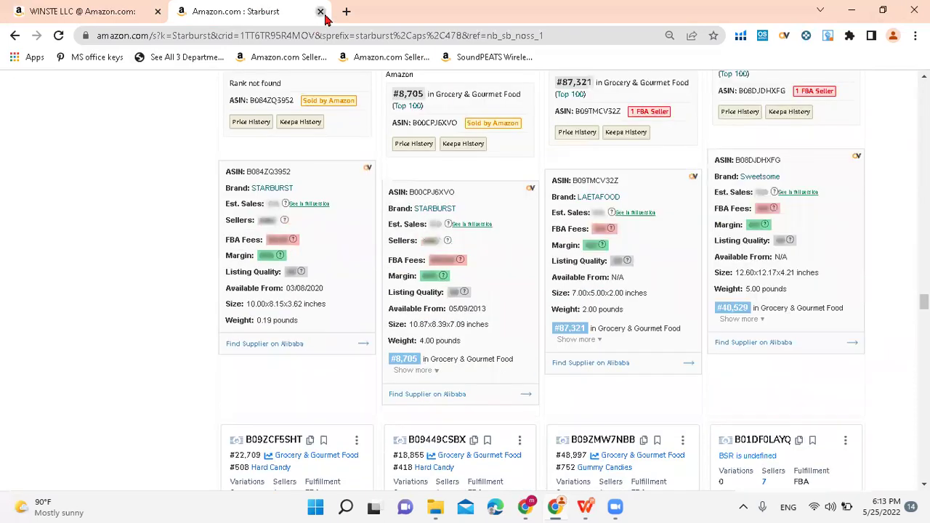
Close the Starburst results and open the storefront's Buffalo Wild Wings brand page
key("ctrl+w")
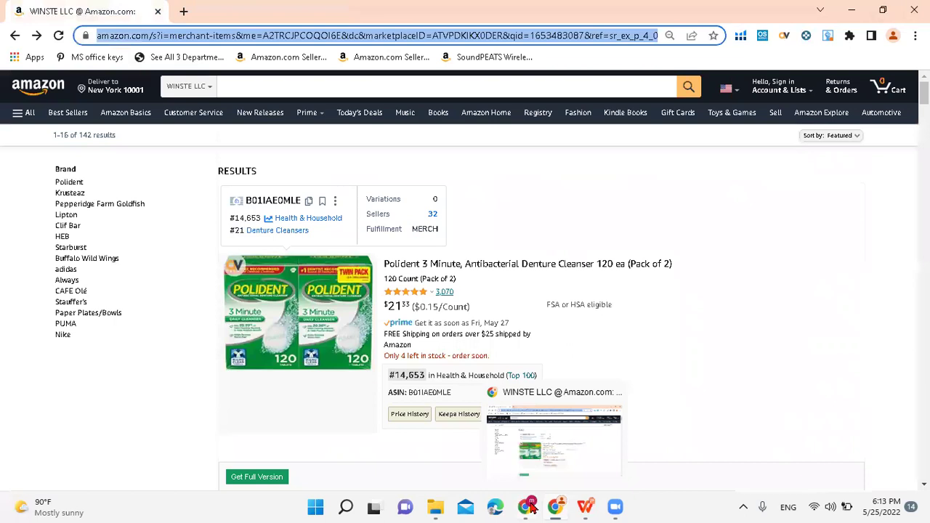
left_click(529, 507)
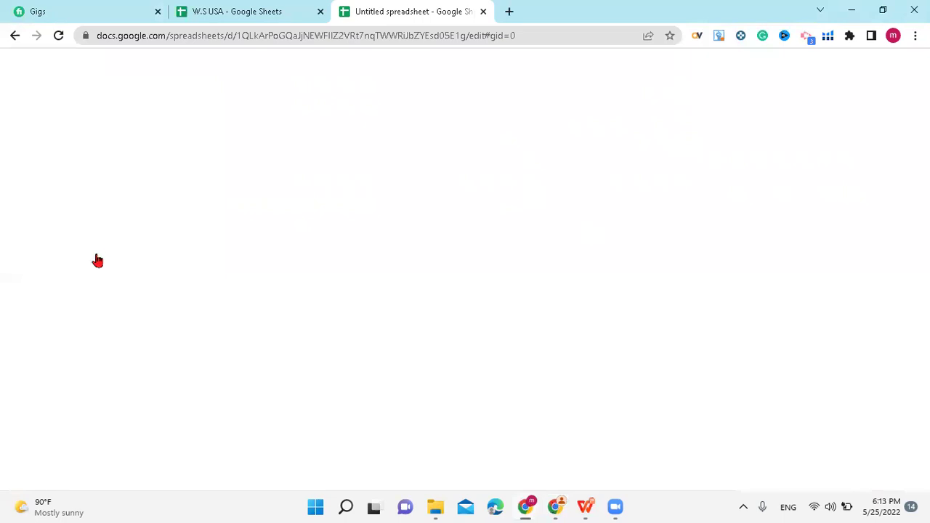
key("alt+Tab")
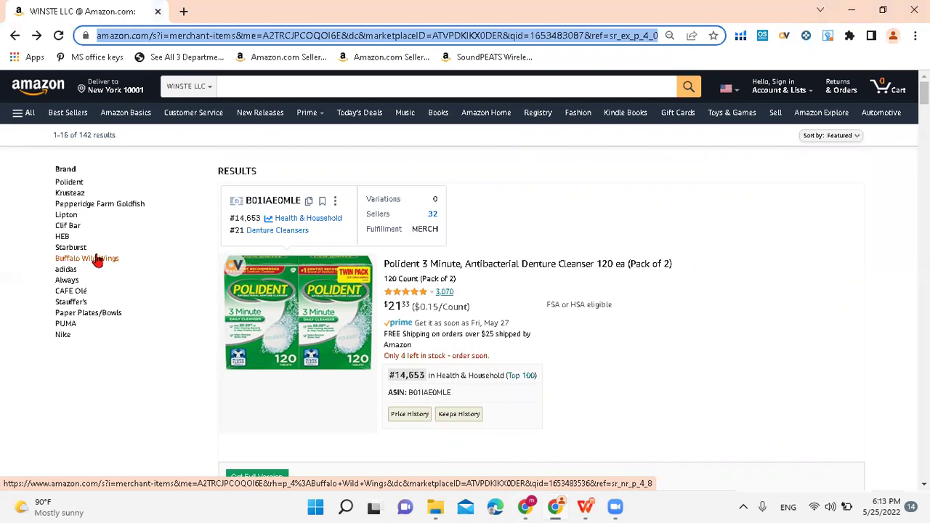
left_click(96, 259)
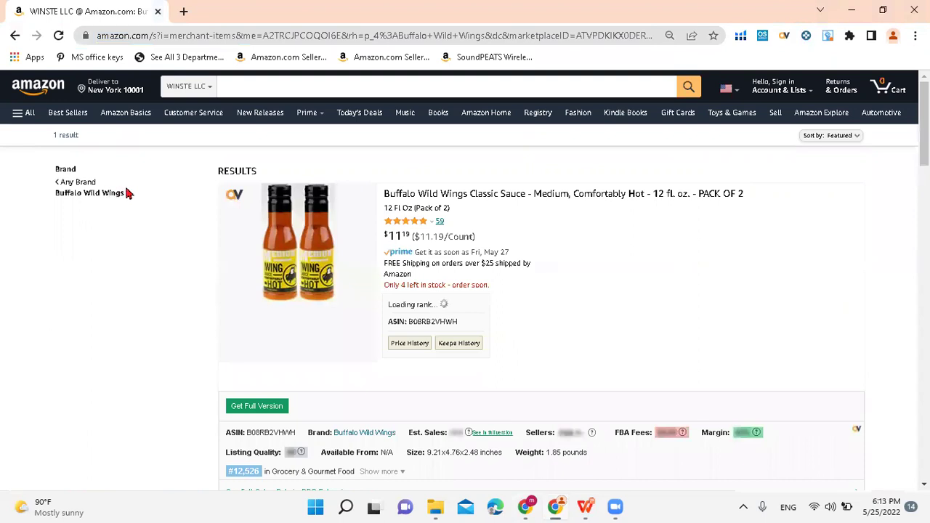
Copy the brand name Buffalo Wild Wings from its storefront page and search all of Amazon for it
triple_click(44, 196)
key("ctrl+c")
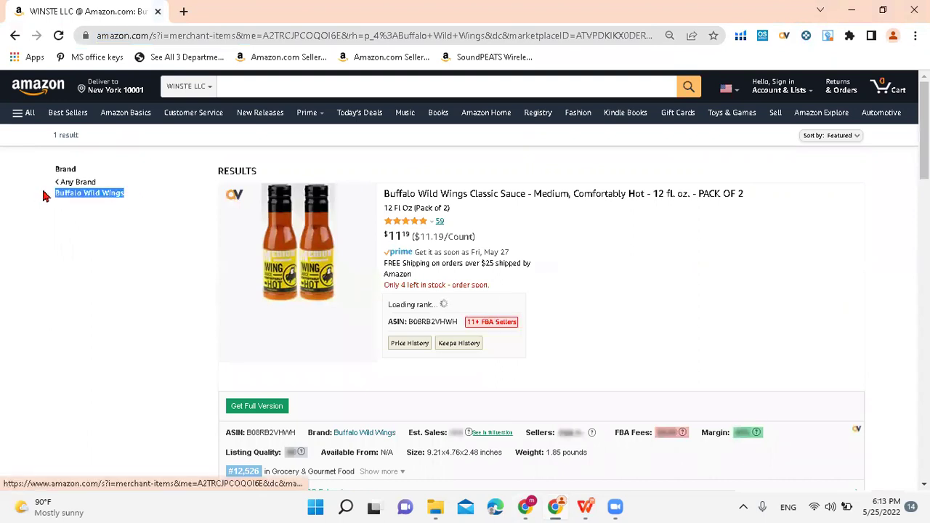
left_click(202, 86)
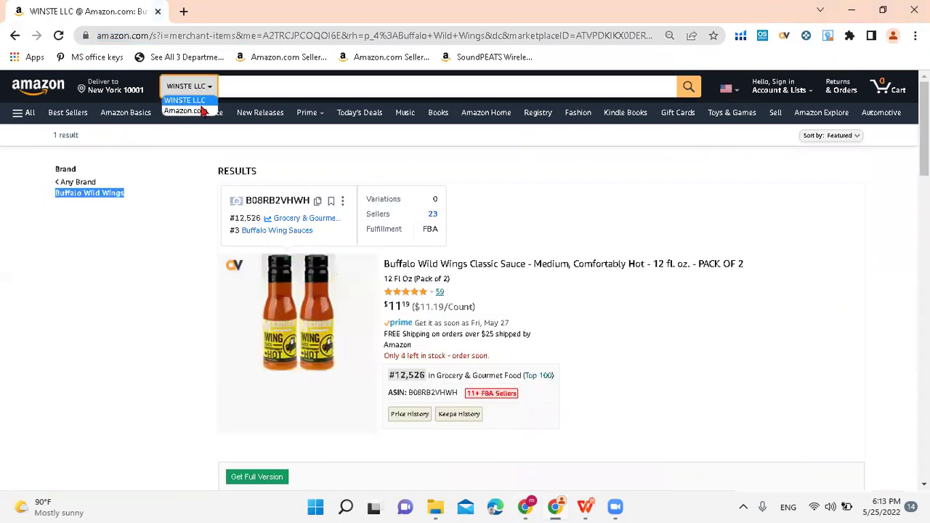
left_click(187, 109)
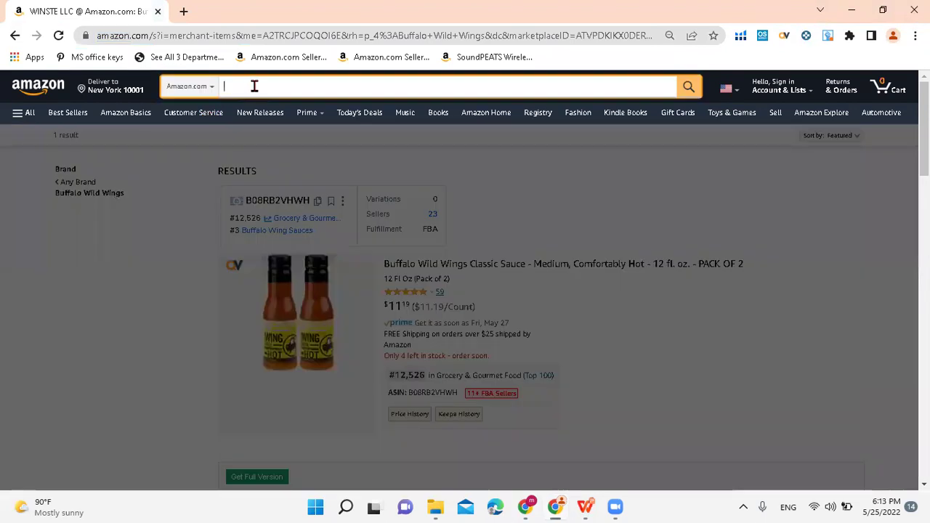
key("ctrl+v")
key("Return")
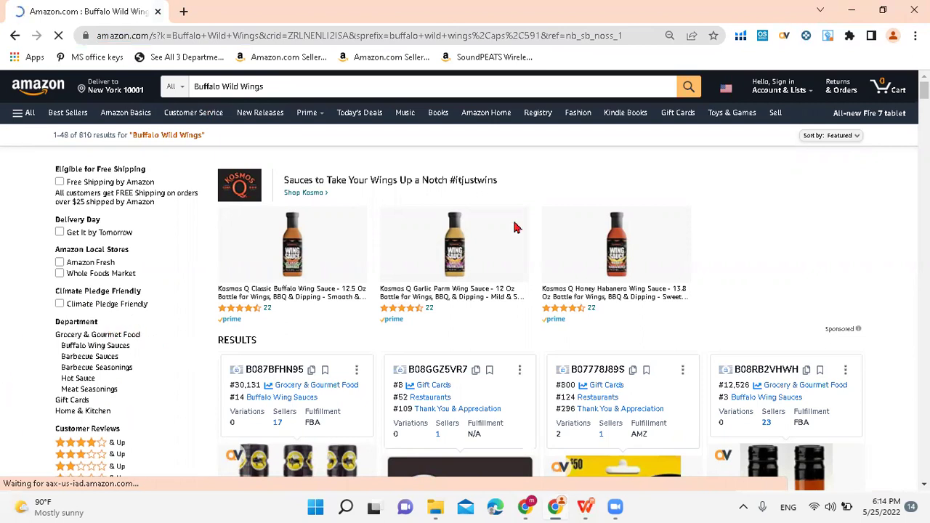
Examine the ranks, Sold by Amazon tags and FBA seller tags of the first Buffalo Wild Wings sauces and gift cards
scroll(807, 231, "down", 4)
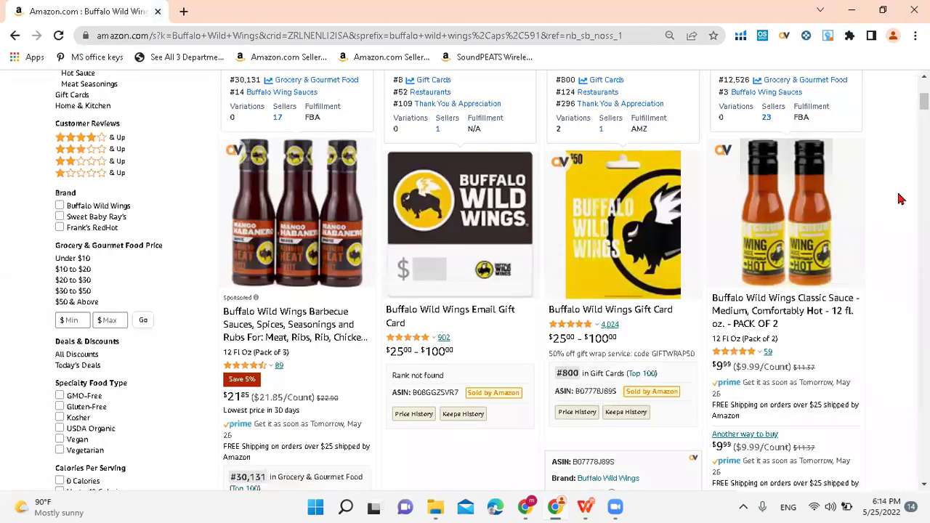
scroll(899, 199, "down", 2)
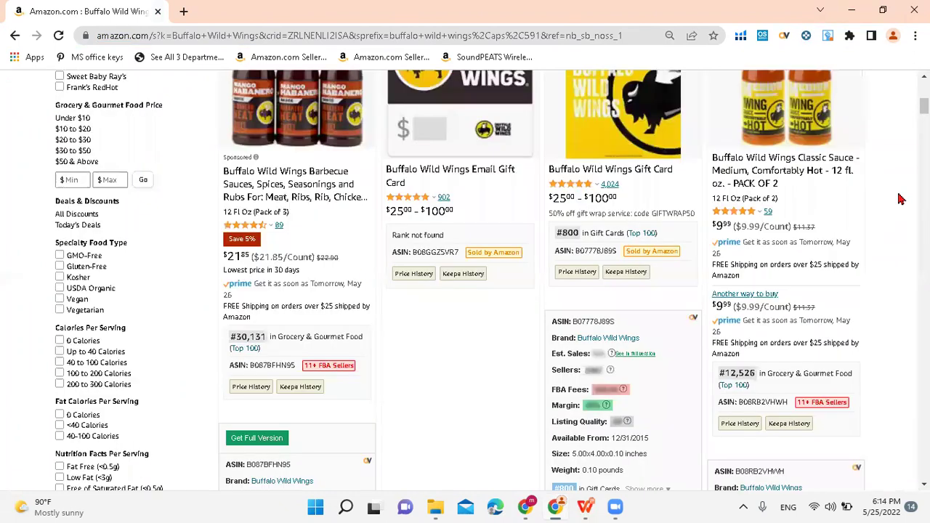
scroll(899, 199, "down", 2)
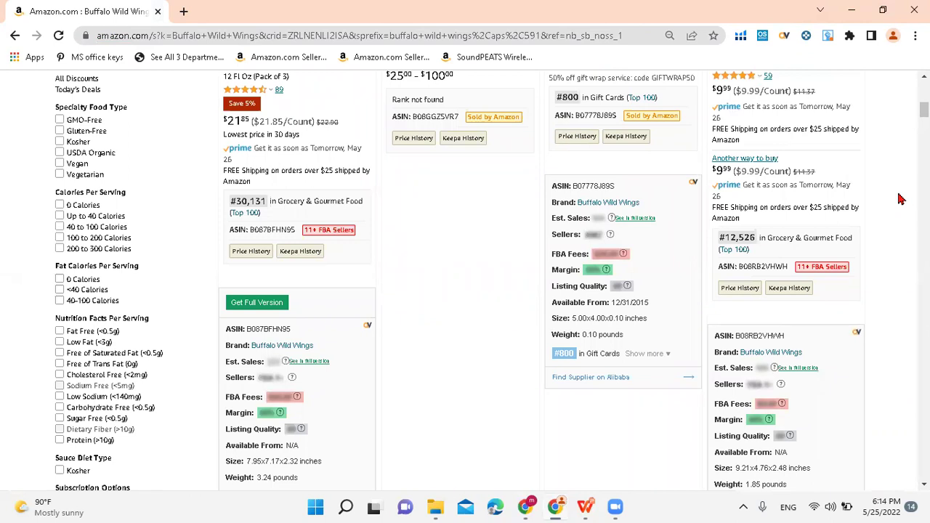
scroll(899, 199, "down", 1)
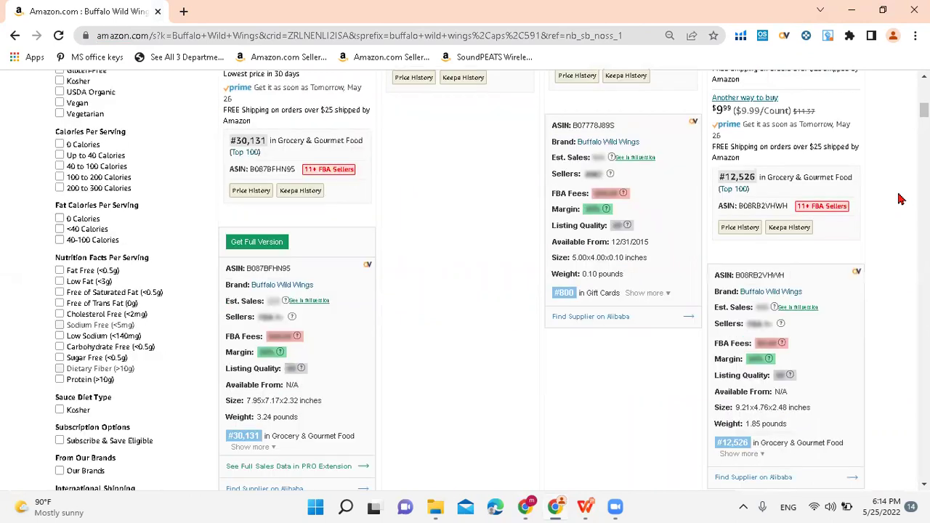
scroll(899, 199, "down", 2)
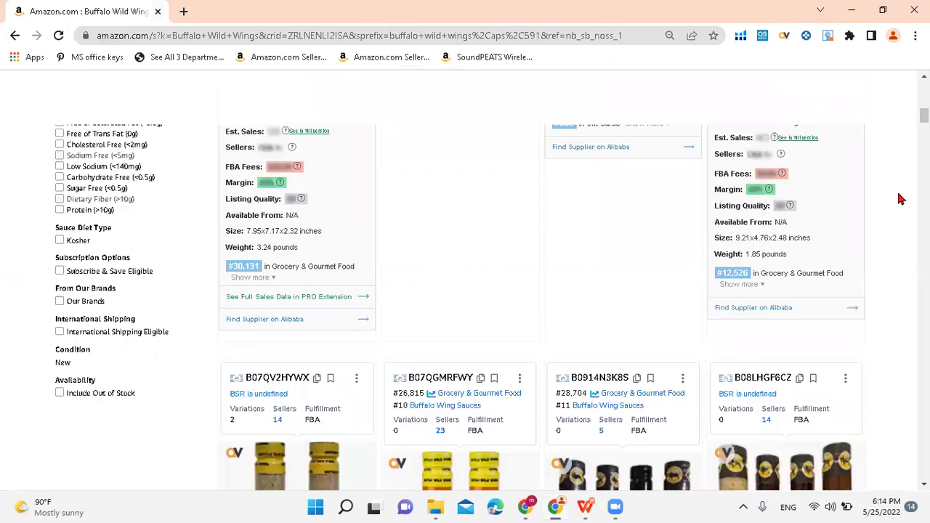
scroll(374, 224, "up", 3)
scroll(373, 236, "up", 1)
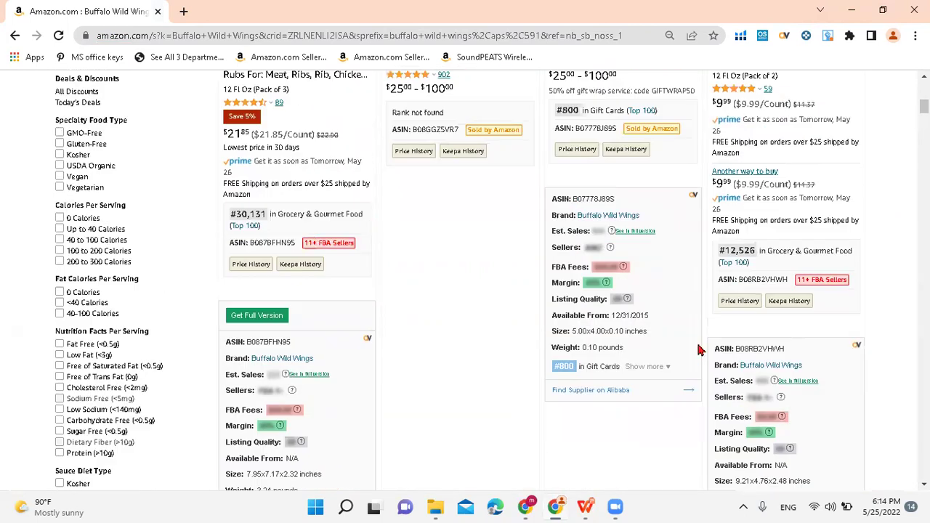
scroll(697, 350, "up", 2)
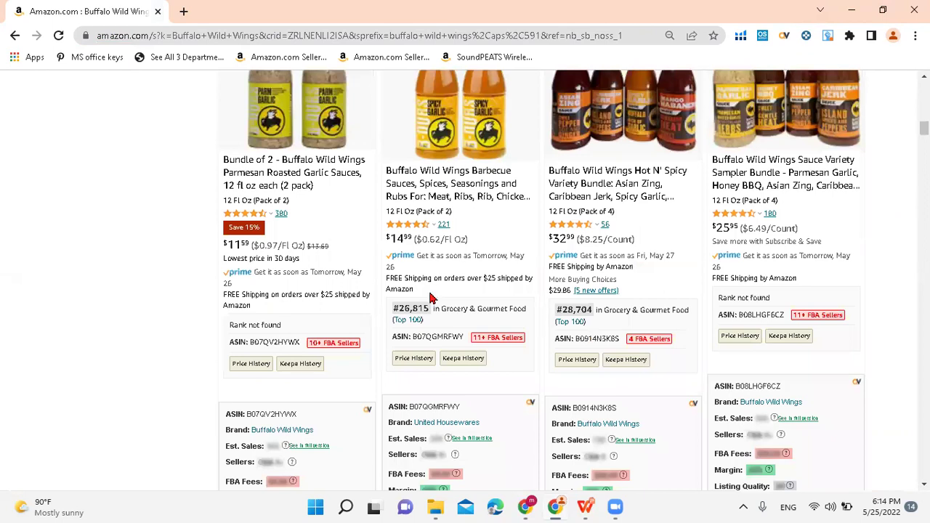
Check the ranks and FBA seller tags of the next Buffalo Wild Wings results, down to the Asian Zing 3 Pack
scroll(429, 297, "down", 5)
scroll(429, 298, "down", 4)
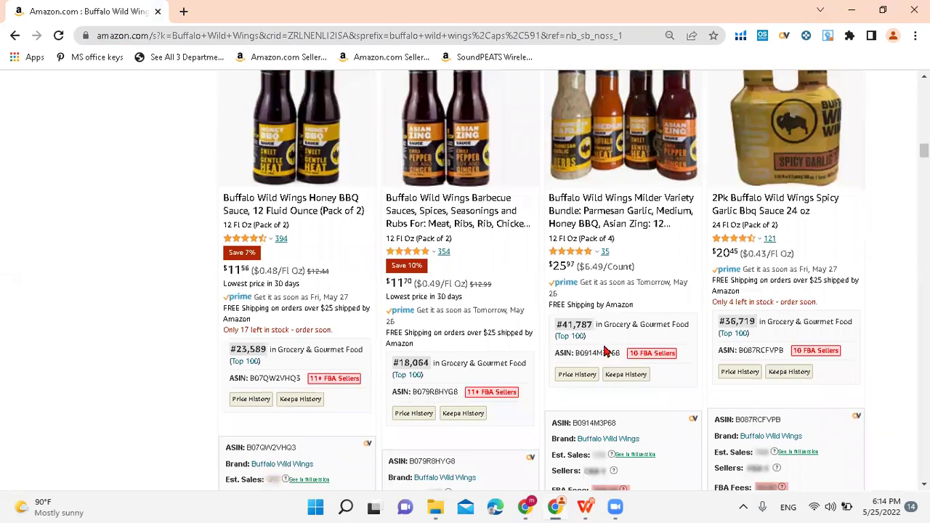
mouse_move(789, 371)
scroll(879, 341, "down", 2)
scroll(880, 341, "down", 5)
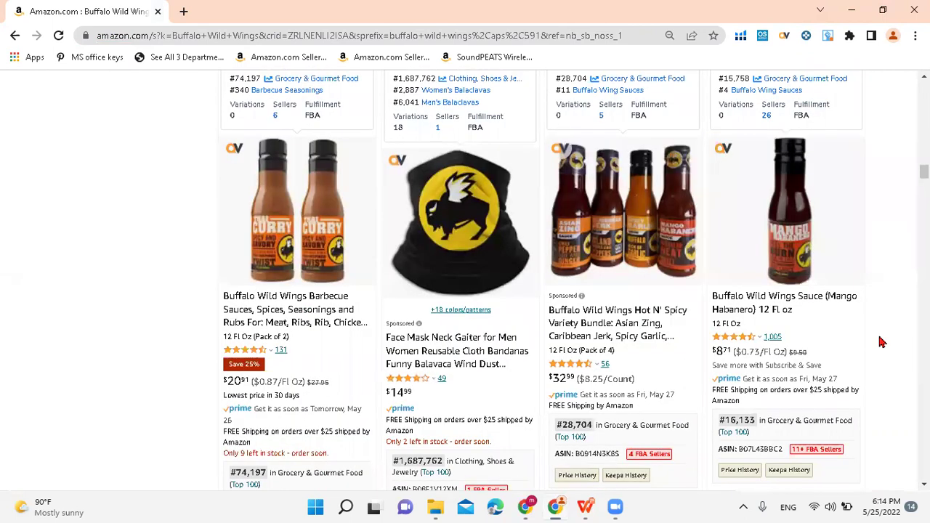
scroll(880, 341, "down", 2)
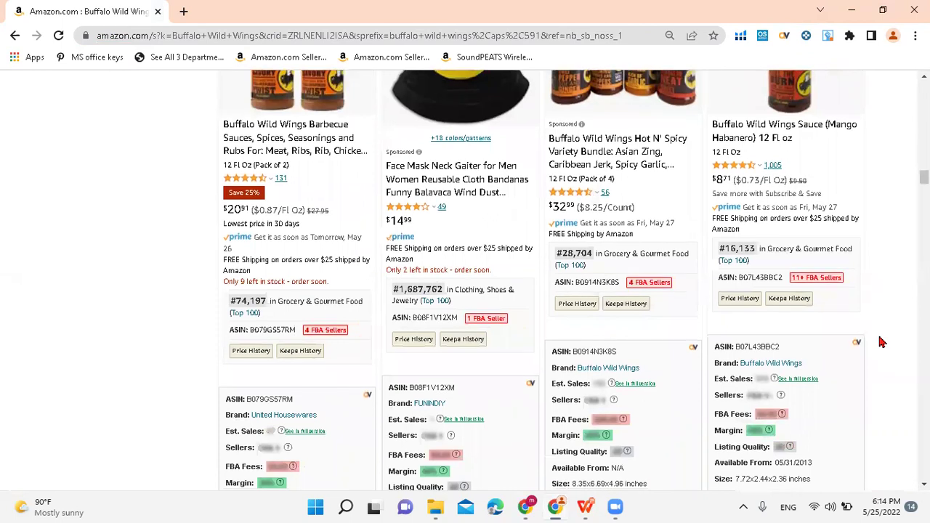
scroll(879, 341, "down", 3)
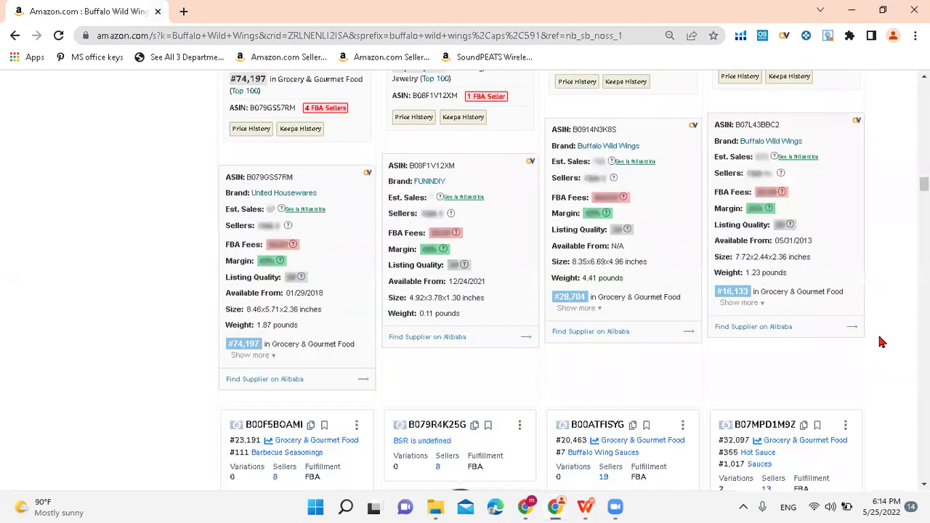
scroll(879, 340, "down", 3)
scroll(880, 341, "down", 3)
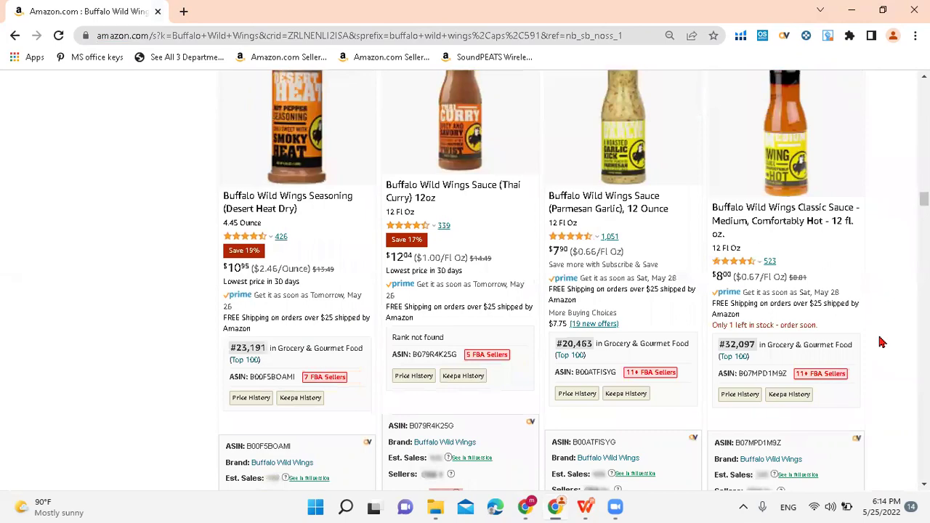
scroll(879, 341, "down", 3)
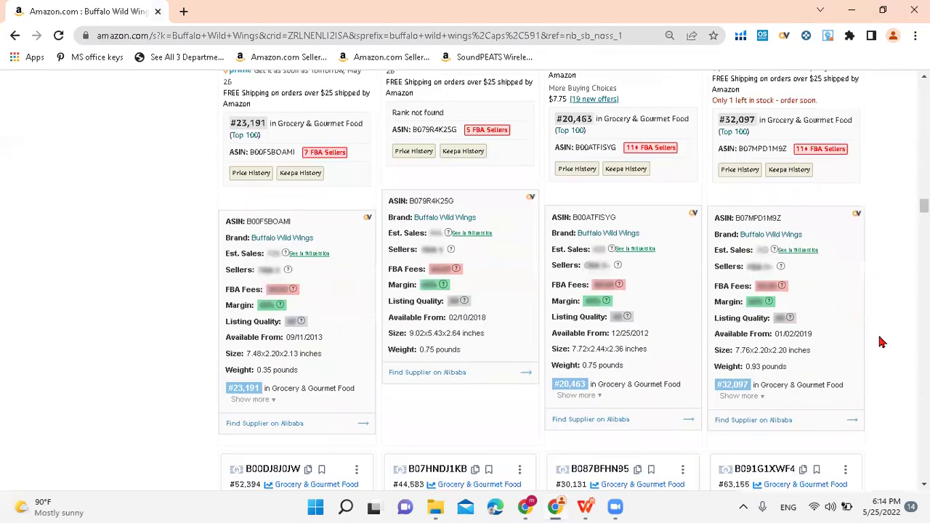
scroll(879, 340, "down", 2)
scroll(880, 341, "down", 5)
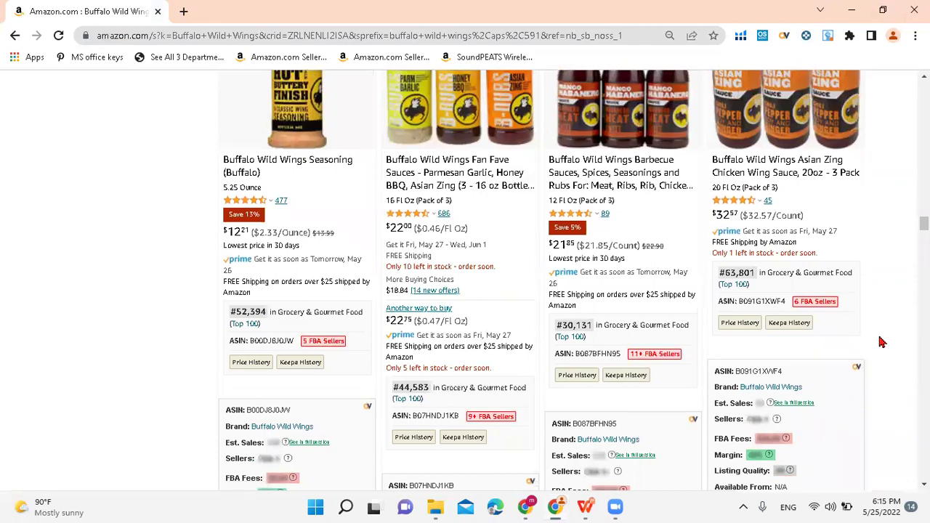
Review the FBA seller tags and ranks of the lower Buffalo Wild Wings results, from the Lemon Pepper seasoning onward, and return to the first results
scroll(880, 340, "down", 8)
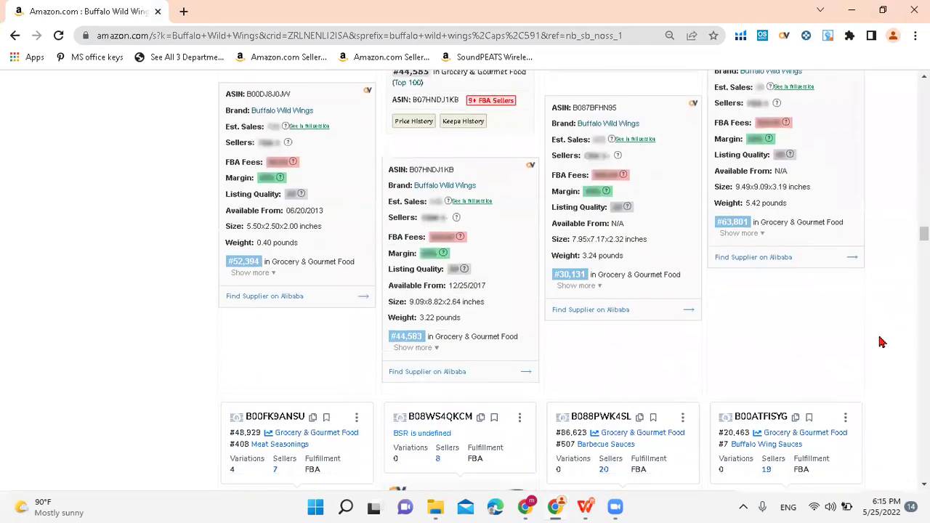
scroll(880, 341, "down", 4)
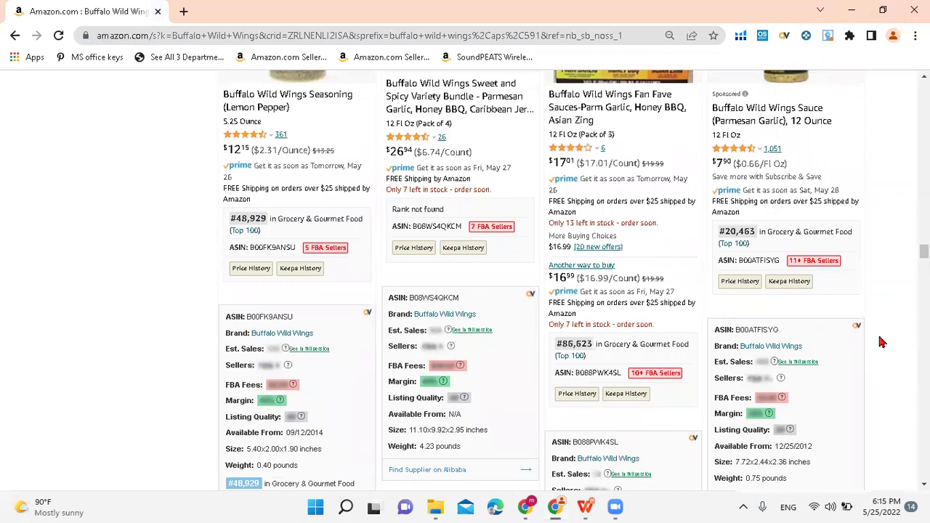
scroll(879, 340, "down", 6)
scroll(880, 340, "down", 3)
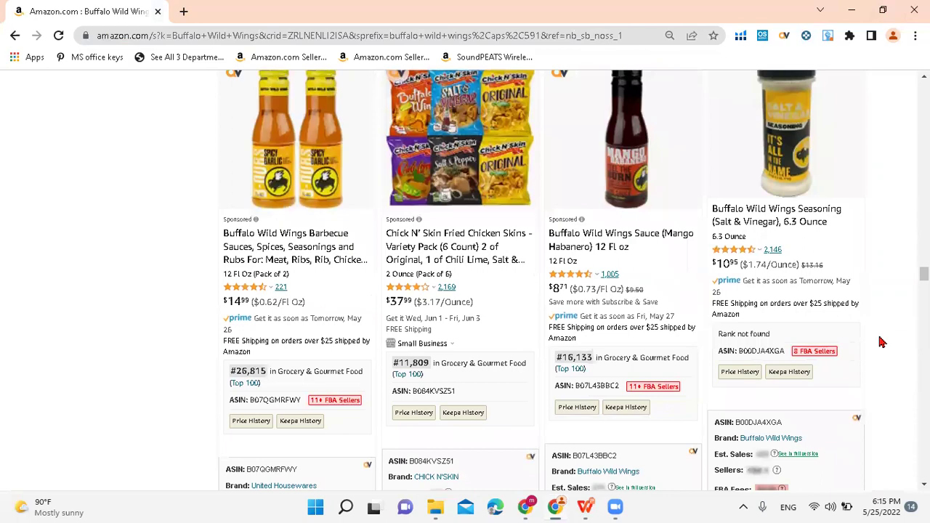
scroll(880, 340, "down", 3)
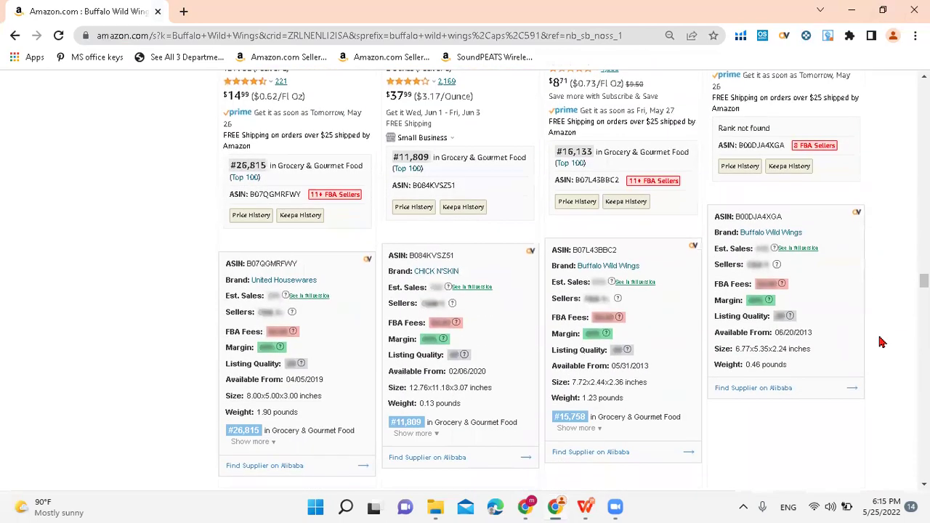
scroll(879, 341, "down", 2)
scroll(874, 293, "down", 3)
scroll(874, 293, "down", 5)
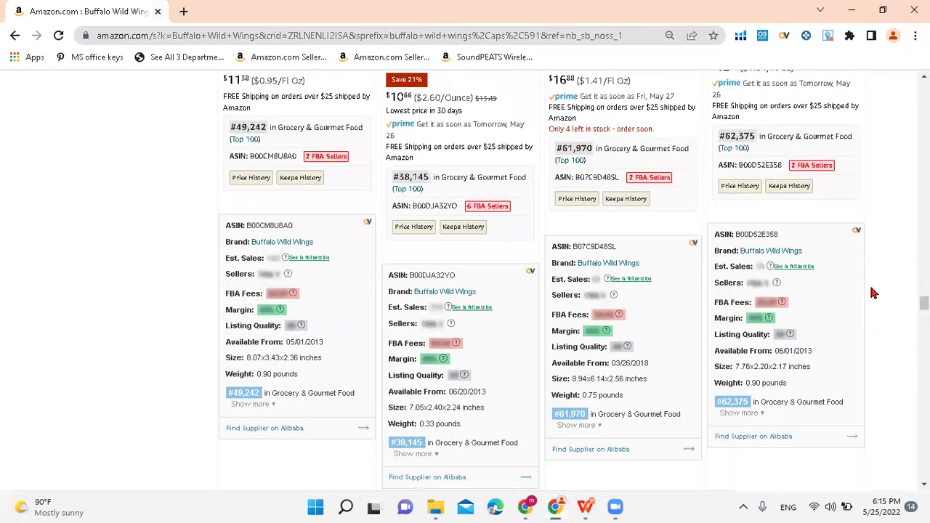
left_click_drag(924, 304, 923, 89)
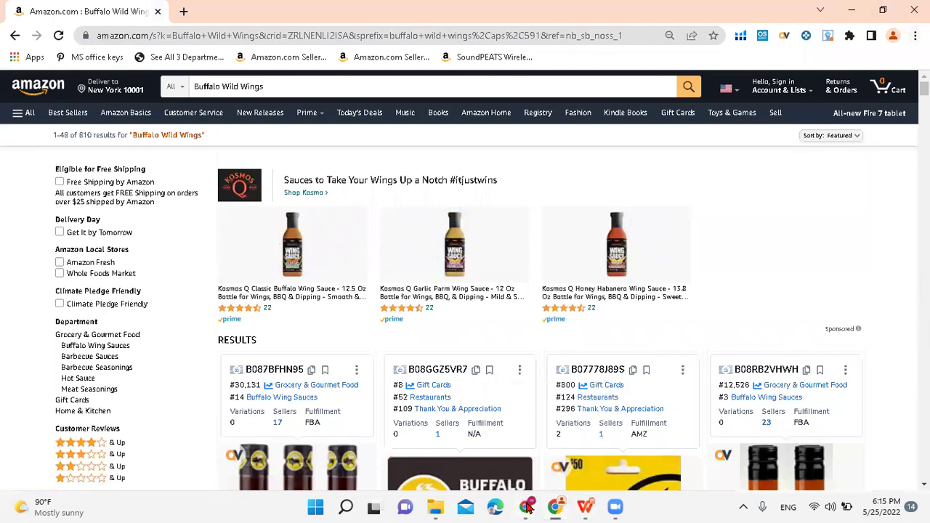
Switch to the spreadsheet and enter M as Buffalo Wild Wings' velocity, rechecking its first Amazon results before confirming
left_click(557, 506)
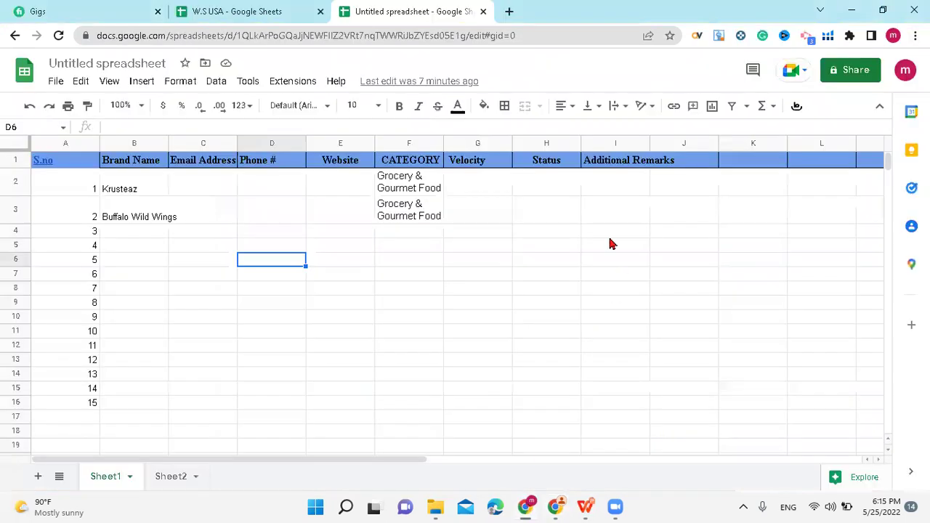
left_click(497, 215)
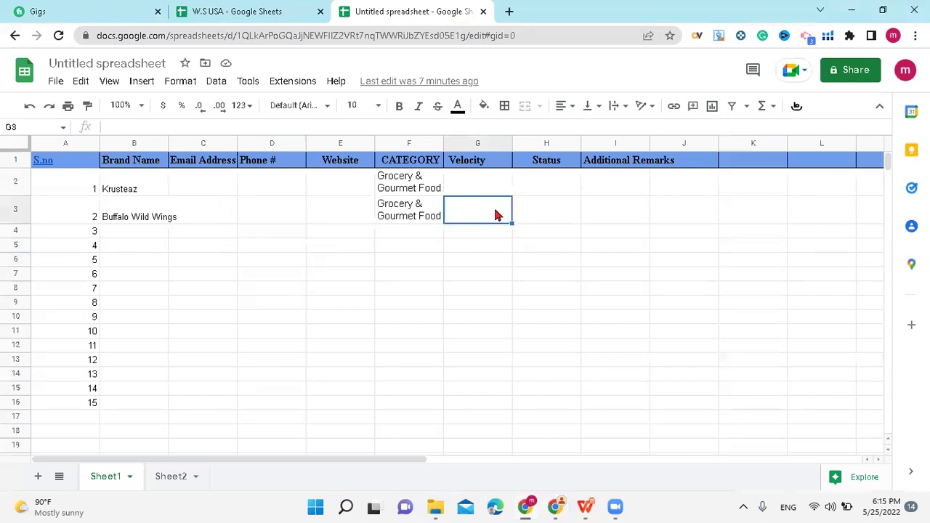
type("M")
left_click(557, 503)
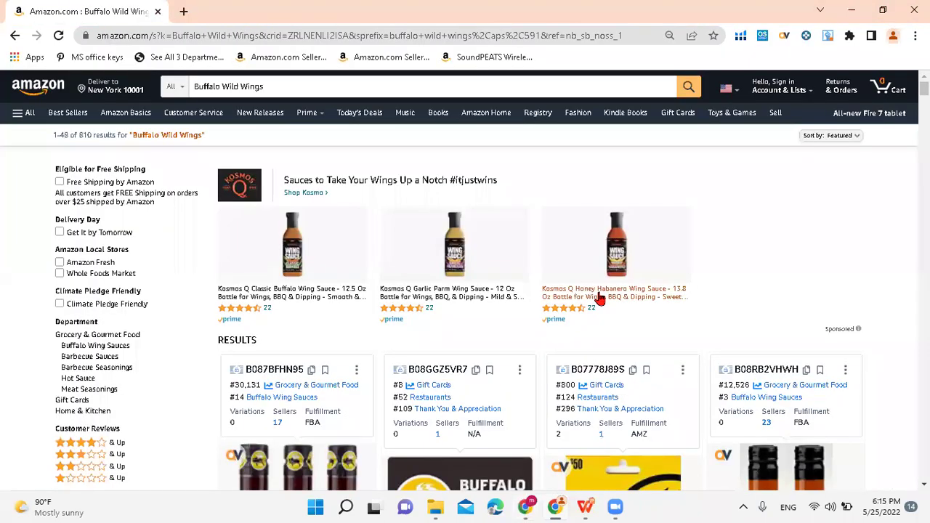
scroll(848, 271, "down", 3)
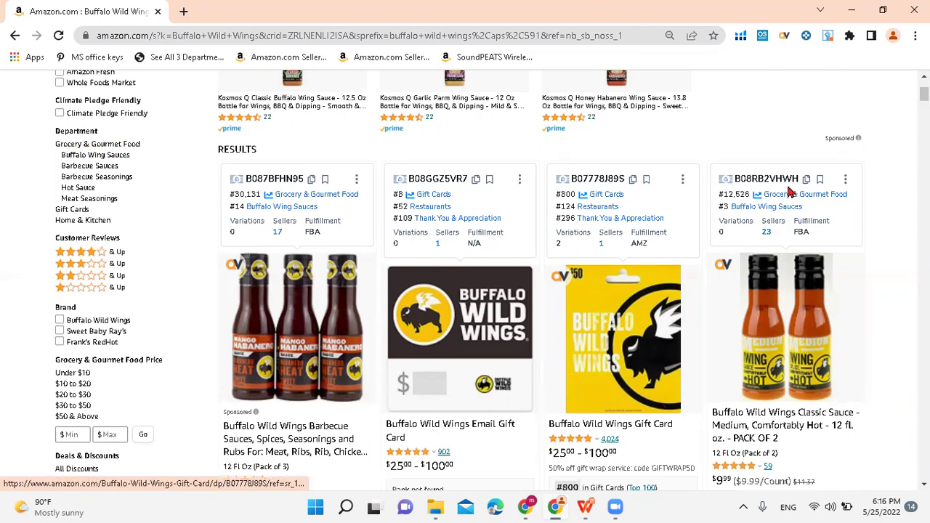
mouse_move(753, 367)
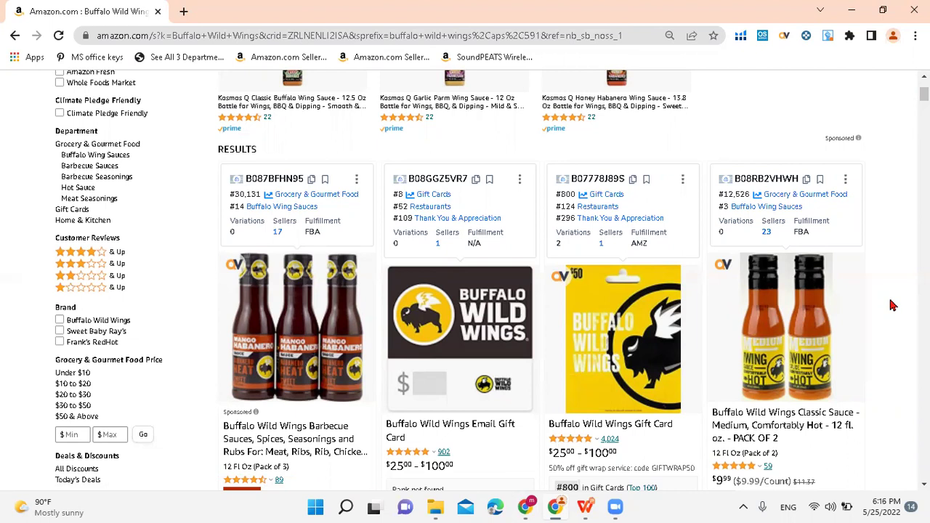
scroll(893, 306, "down", 2)
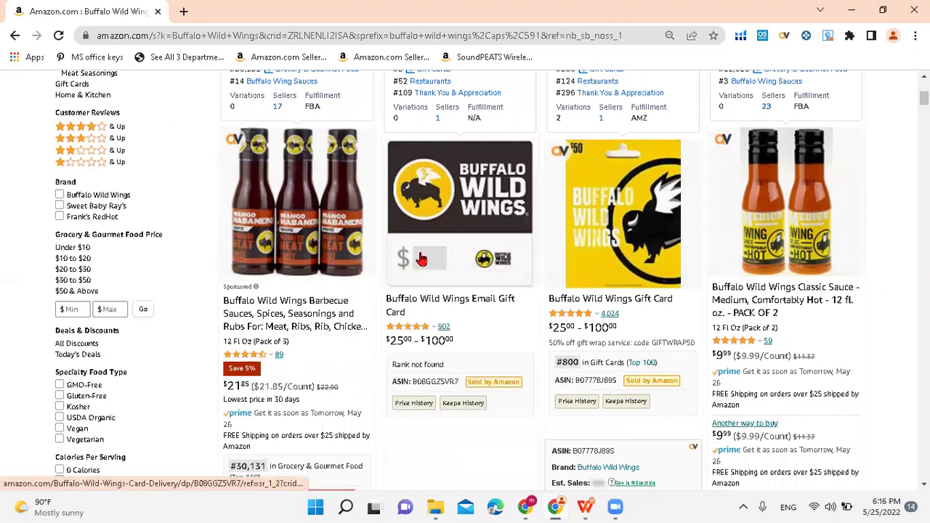
left_click(554, 507)
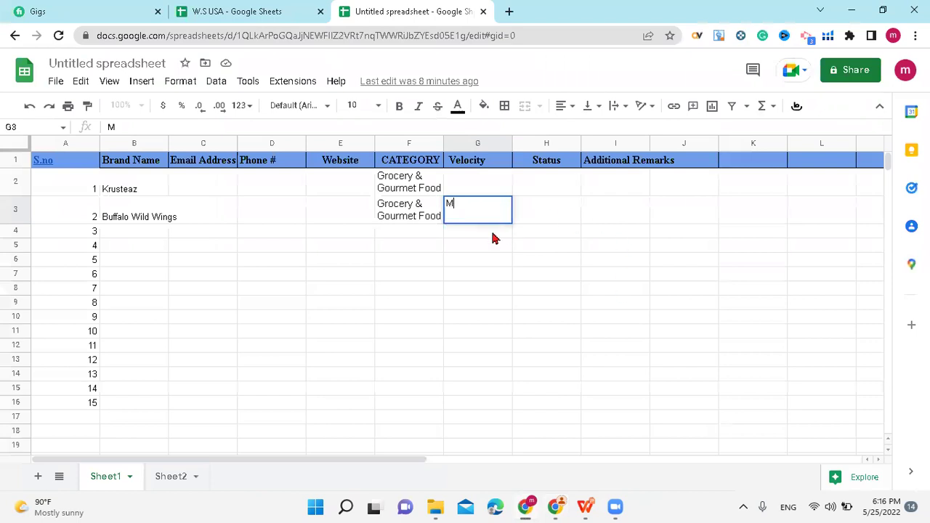
key("Return")
type("L")
key("Return")
type("H")
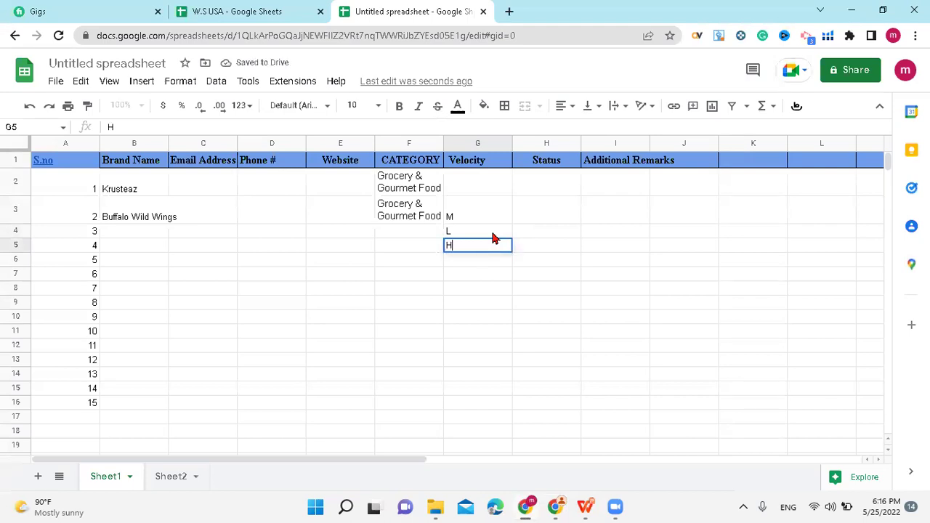
key("BackSpace")
left_click(454, 232)
key("Delete")
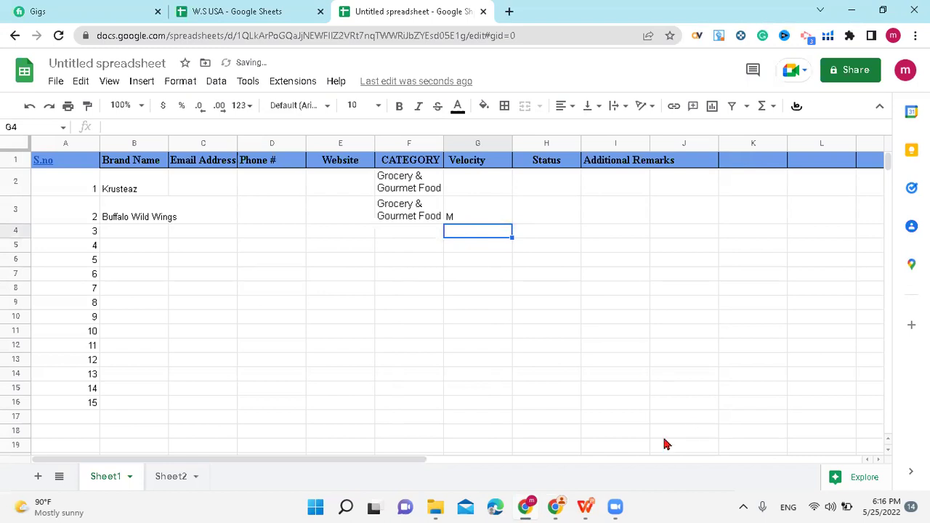
Switch to Amazon, return to the WINSTE LLC storefront and clear the Buffalo Wild Wings brand filter
left_click(557, 507)
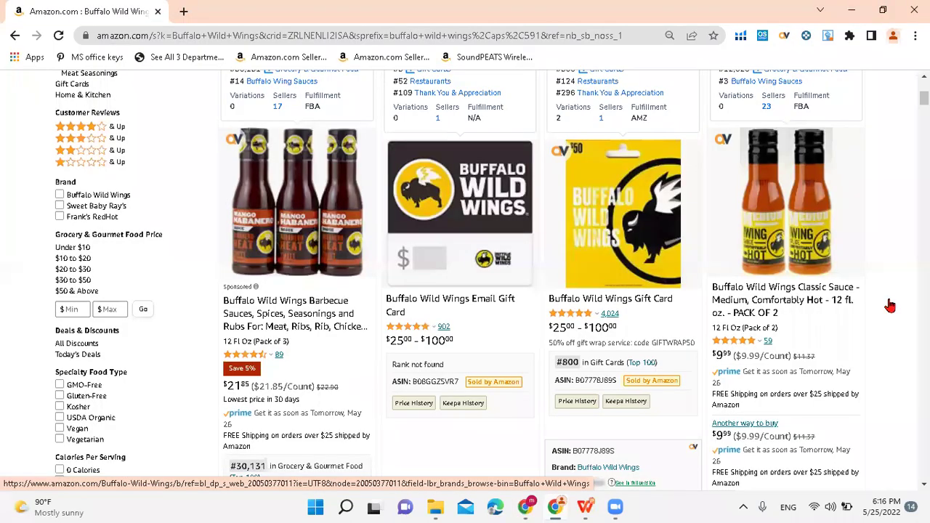
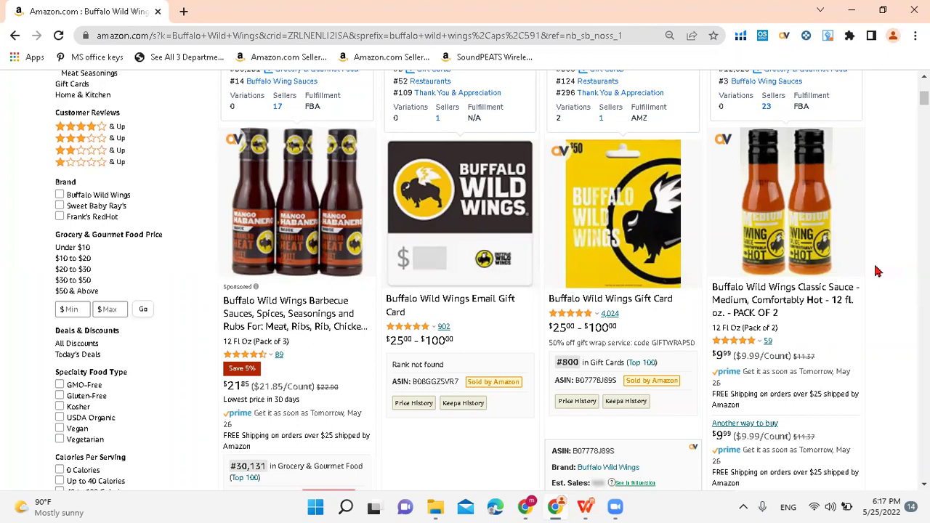
scroll(2, 220, "up", 5)
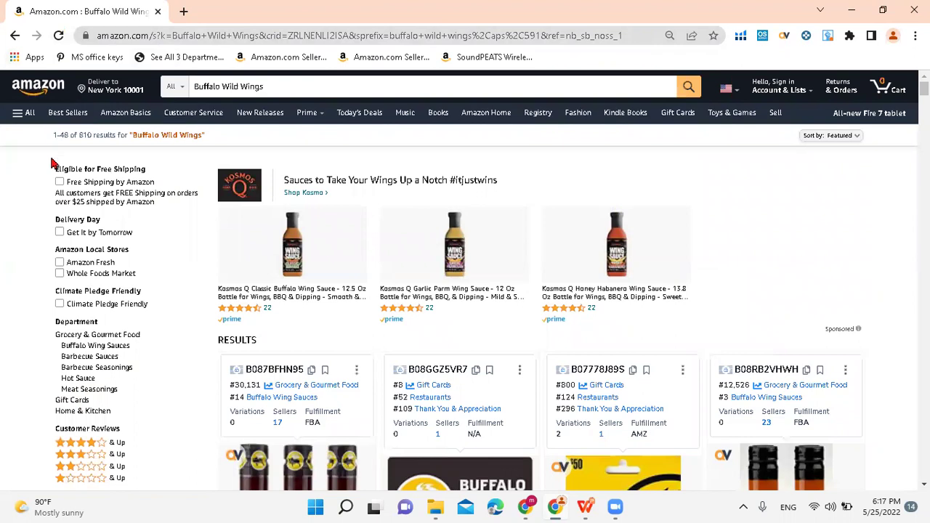
left_click(13, 36)
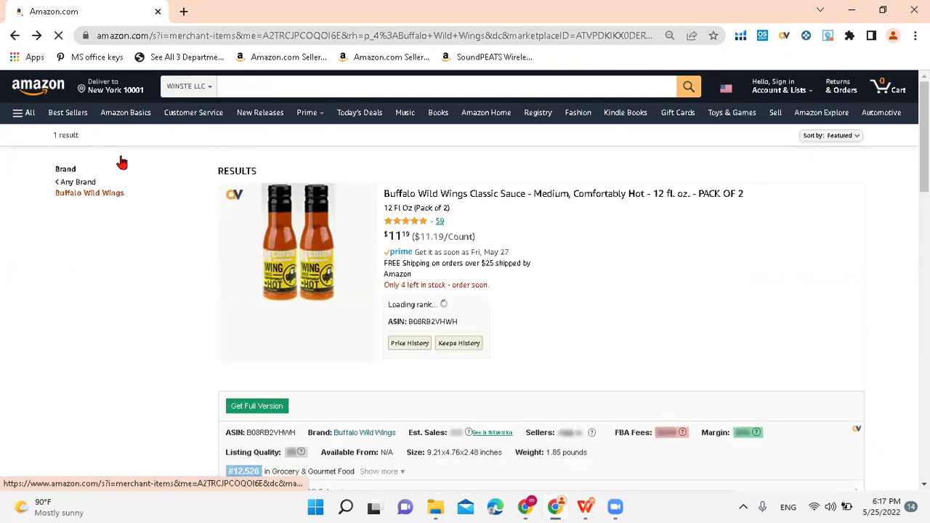
left_click(83, 182)
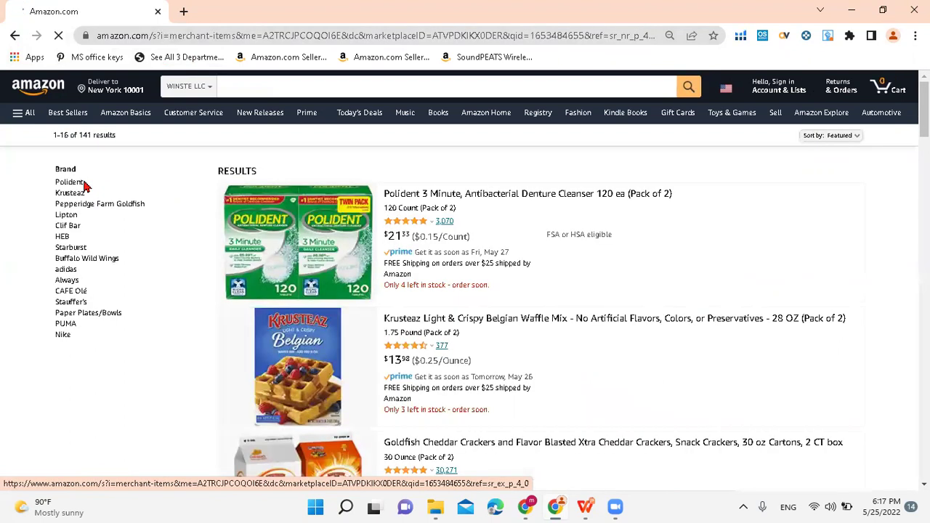
Copy the web address of the unfiltered WINSTE LLC storefront page
left_click(261, 36)
key("ctrl+c")
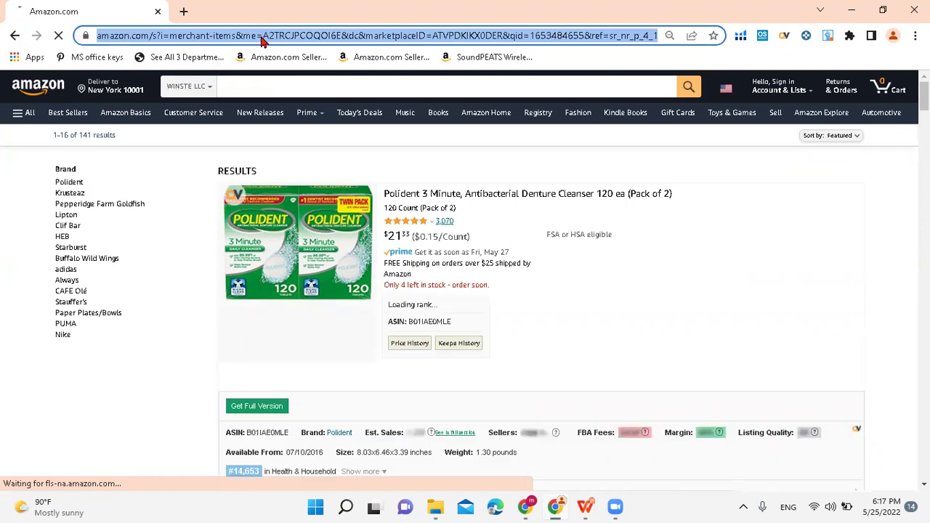
left_click(313, 35)
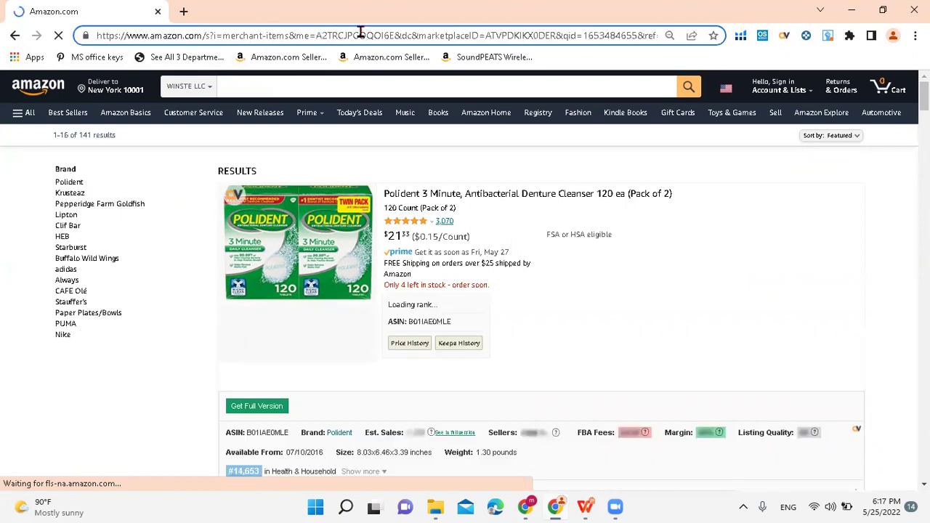
triple_click(361, 32)
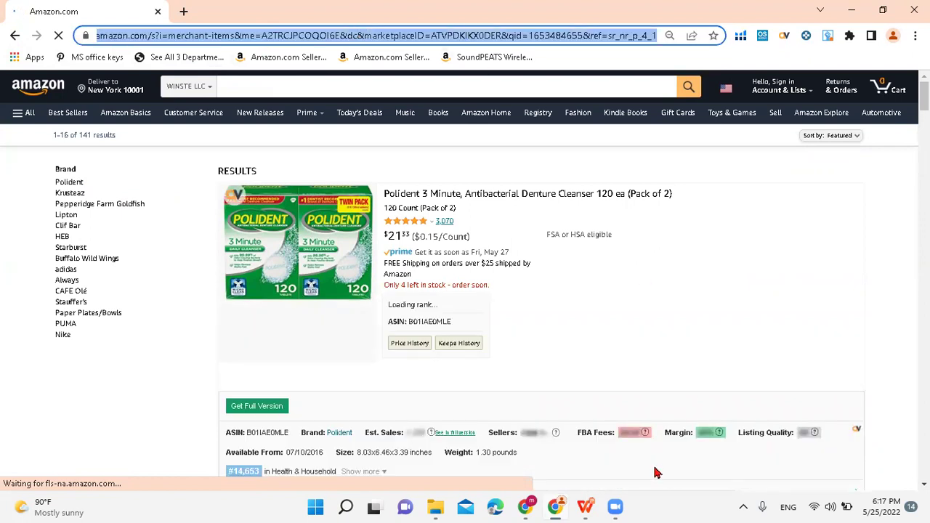
Switch to the spreadsheet, add a new sheet and paste the storefront link into cell A1
left_click(526, 507)
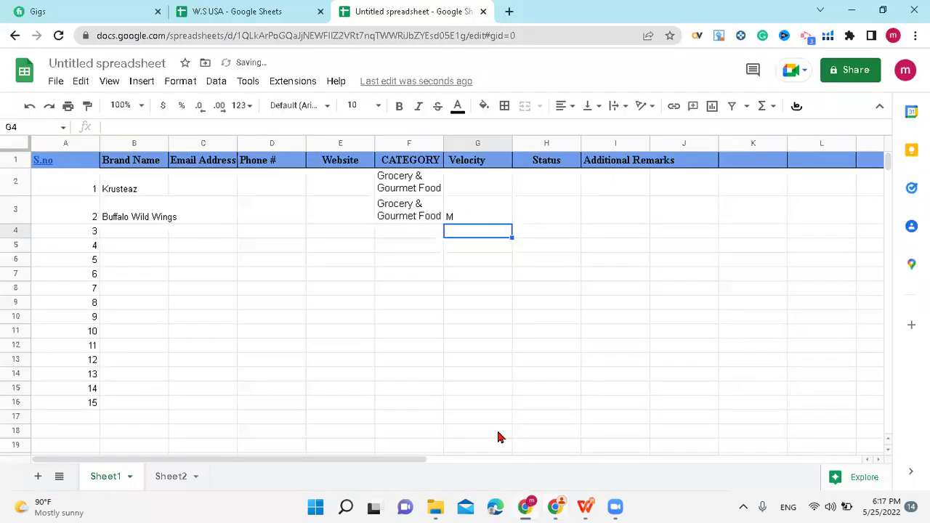
left_click(154, 477)
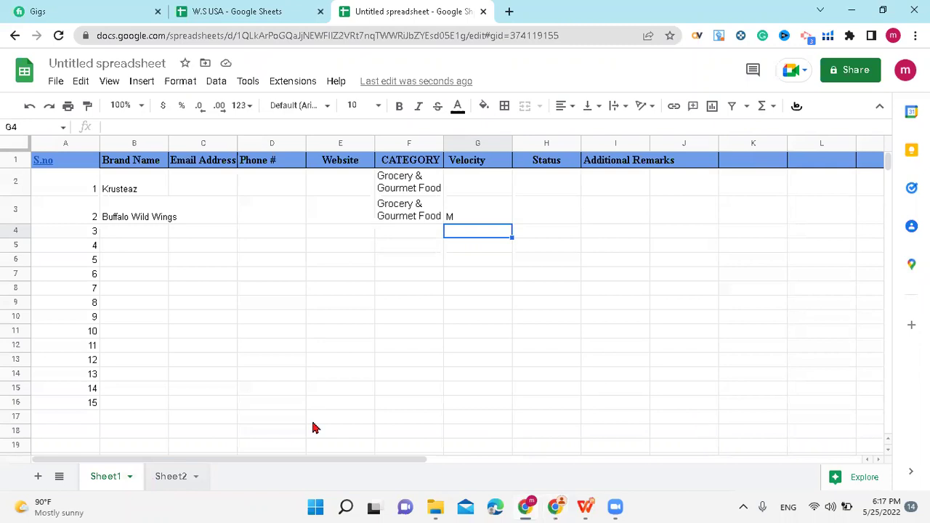
left_click(38, 477)
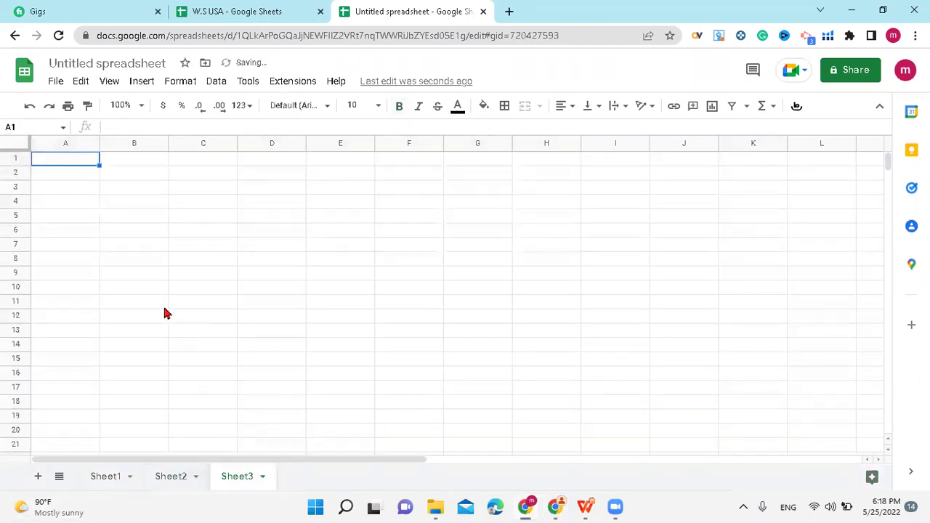
key("ctrl+v")
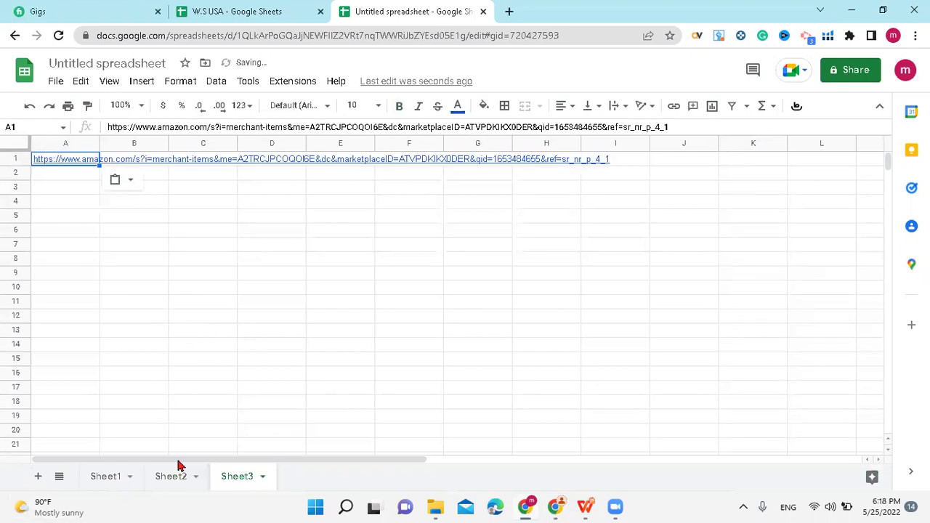
Rename the sheet holding the storefront link as best sellers
double_click(237, 476)
type("bes")
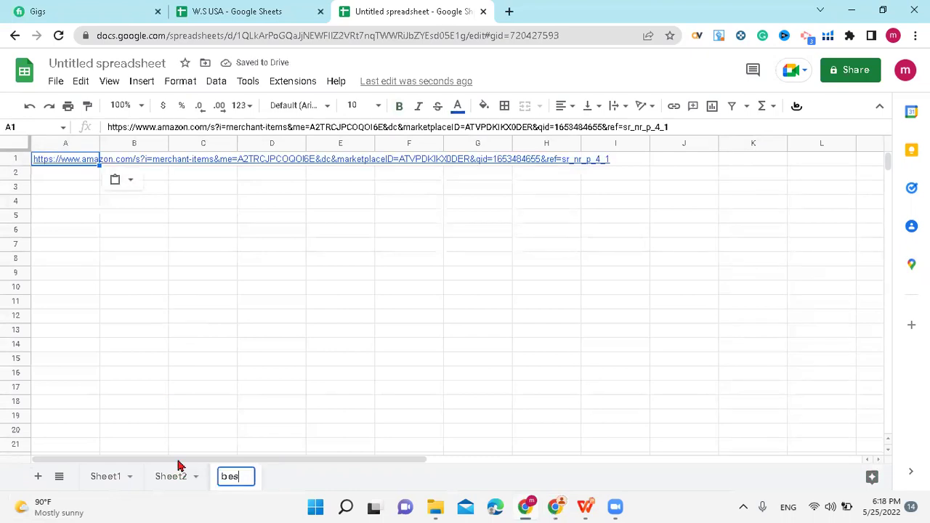
type("tsellers")
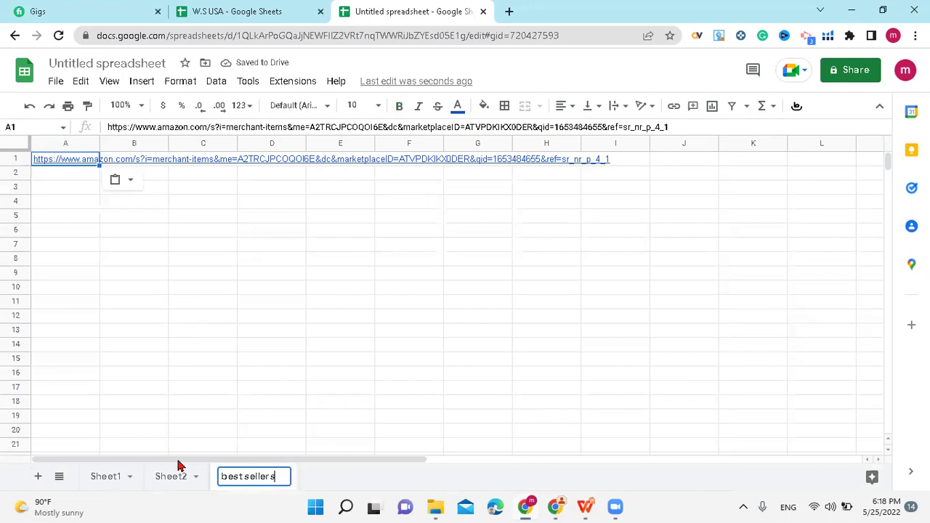
Rename Sheet2 as distributors and Sheet1 as brands
double_click(179, 469)
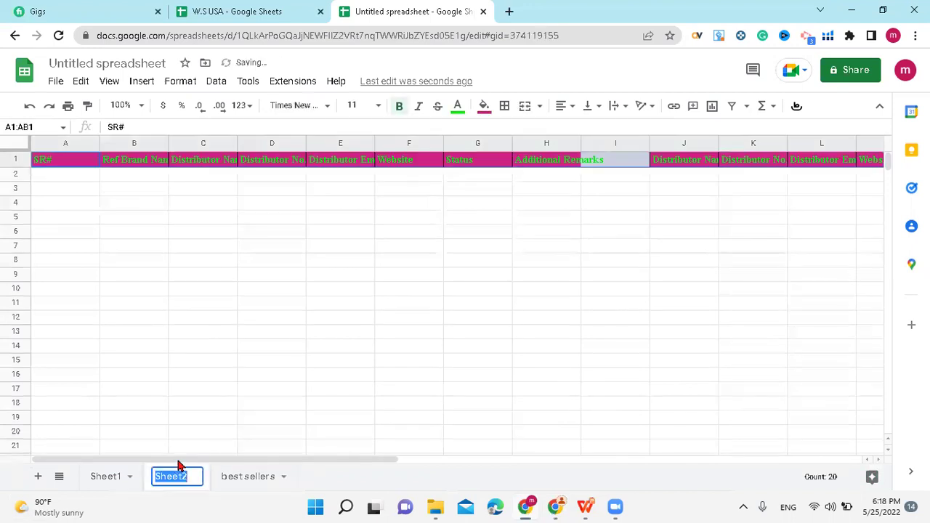
type("distri")
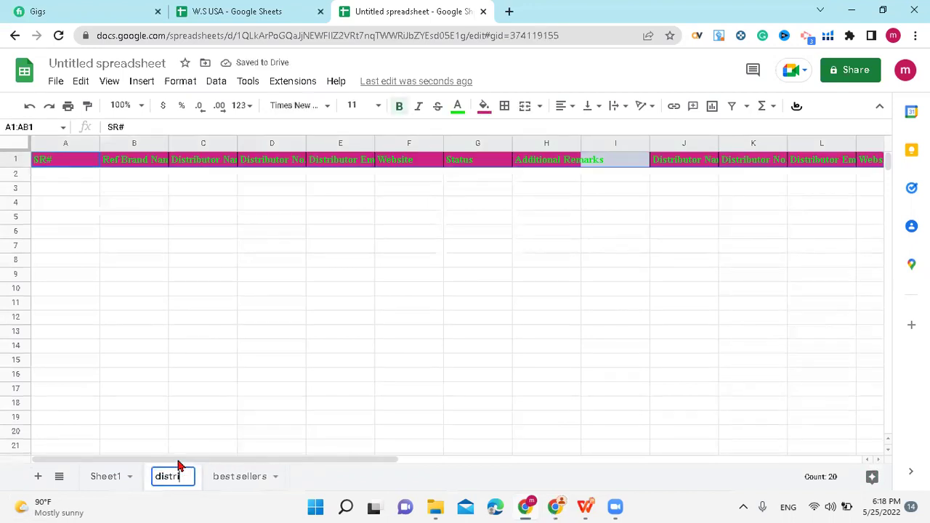
type("butors")
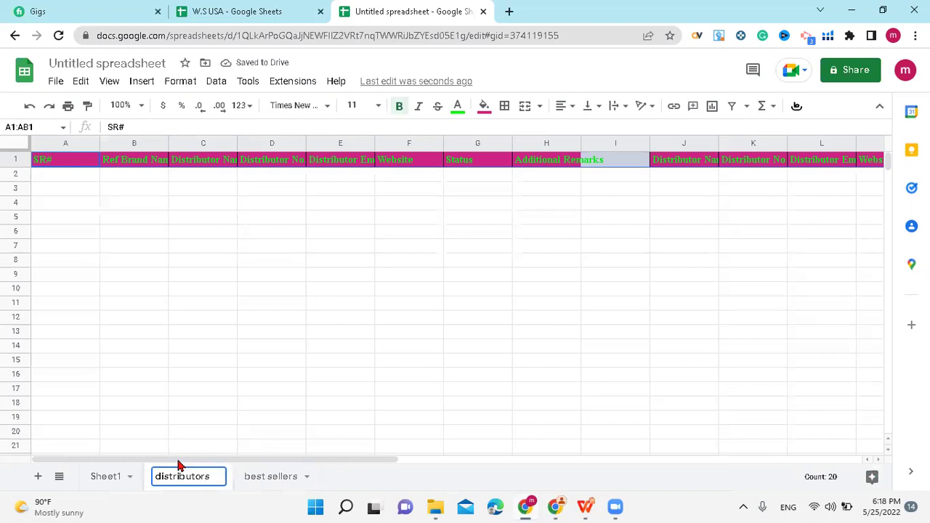
left_click(117, 473)
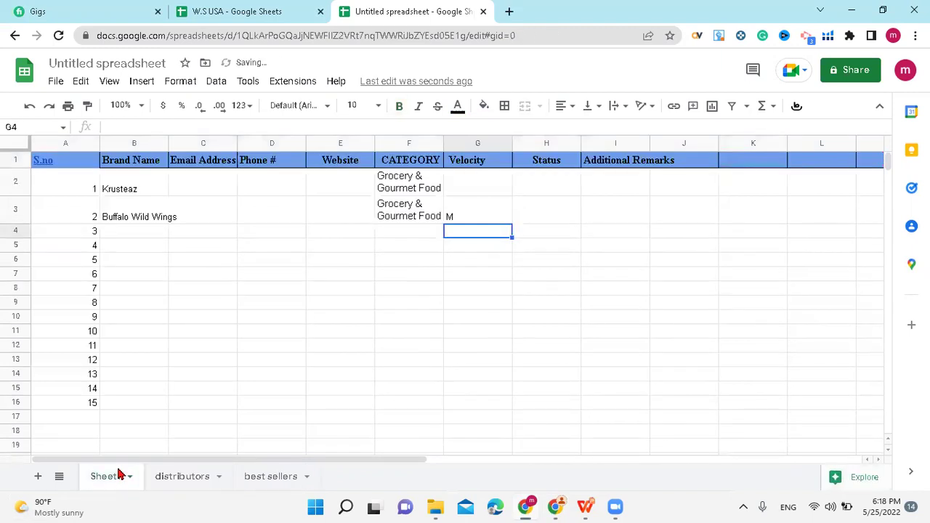
double_click(120, 474)
type("brands")
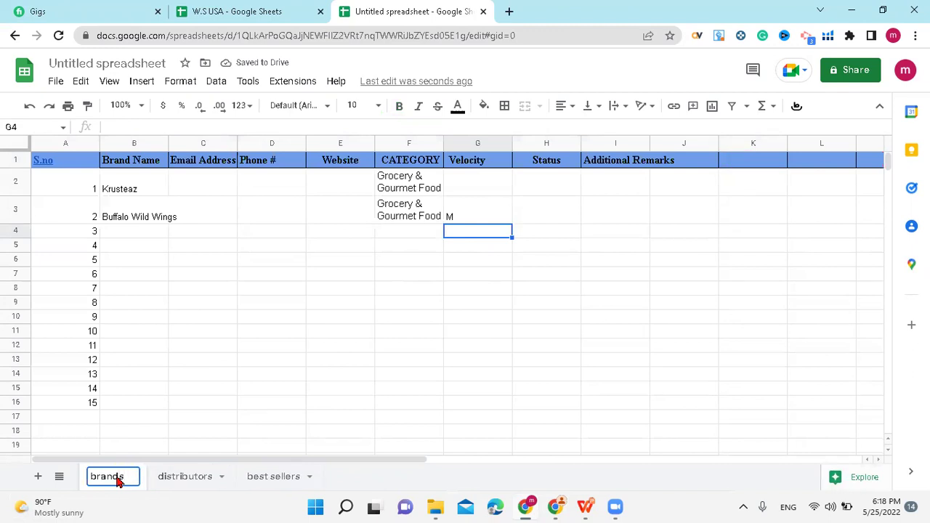
left_click(241, 476)
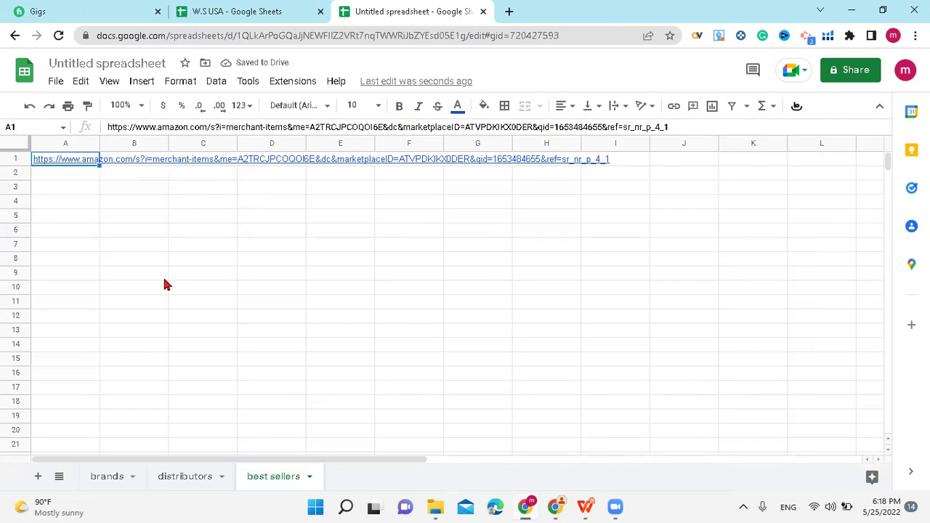
Switch to Amazon and examine the ranks and FBA seller tags of the WINSTE LLC listings, from Polident down to Clif Kid Zbar
left_click(565, 507)
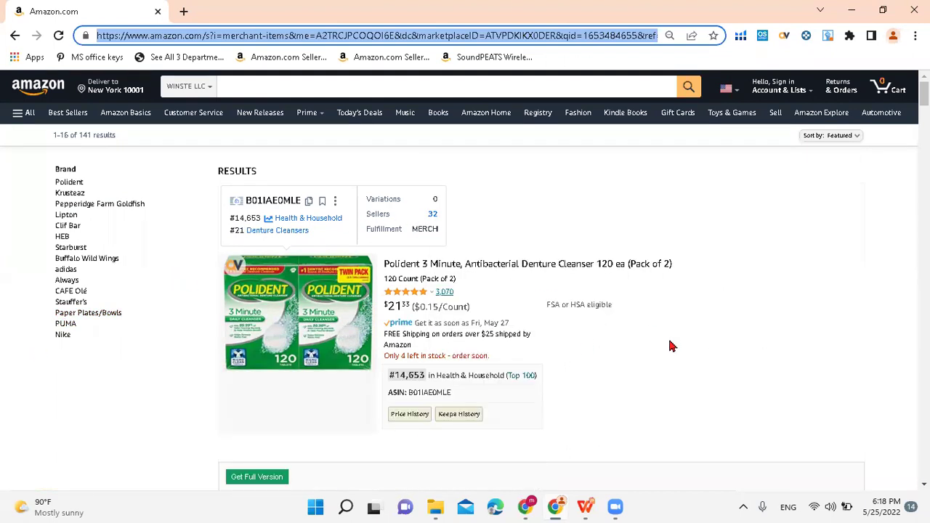
scroll(625, 357, "down", 8)
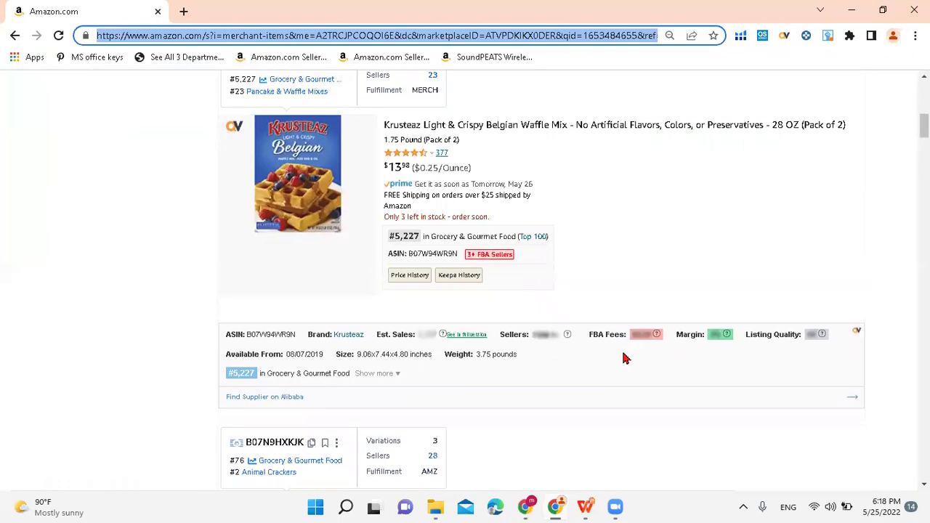
scroll(721, 276, "down", 5)
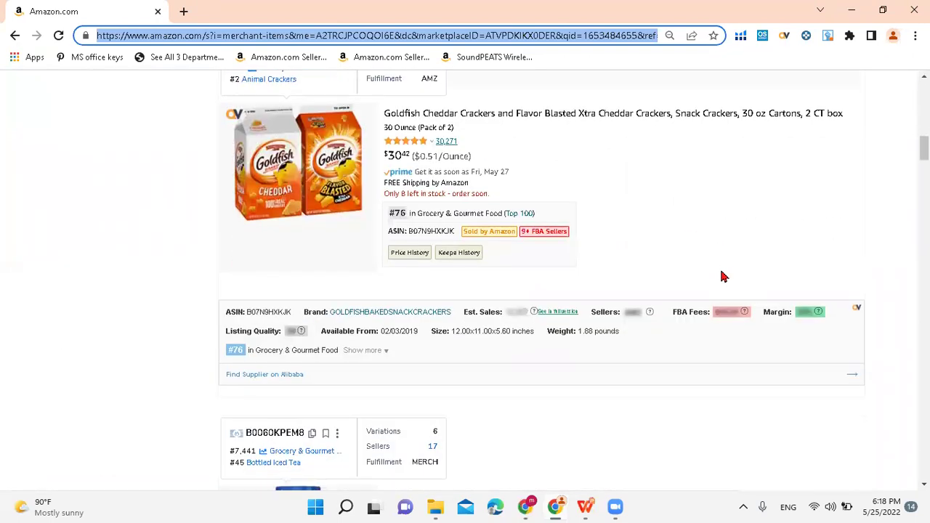
scroll(721, 276, "down", 4)
scroll(721, 276, "up", 5)
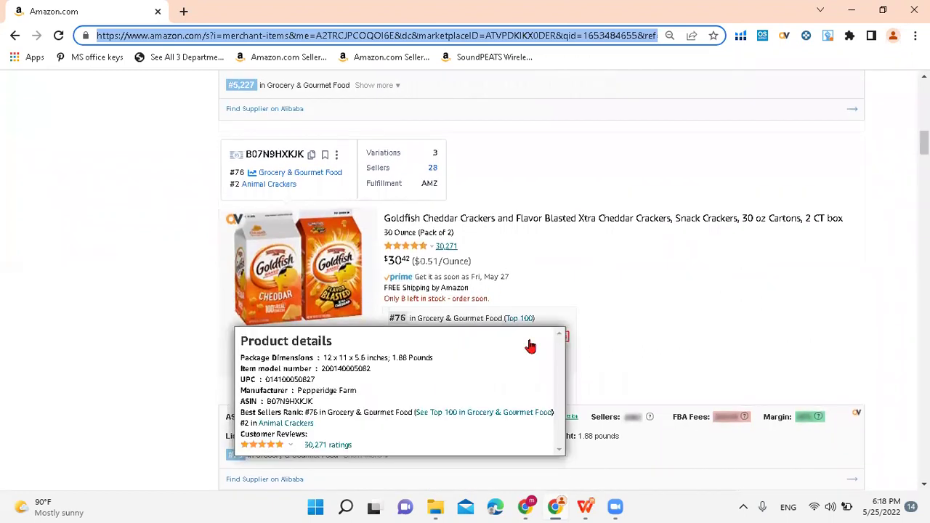
scroll(574, 342, "down", 5)
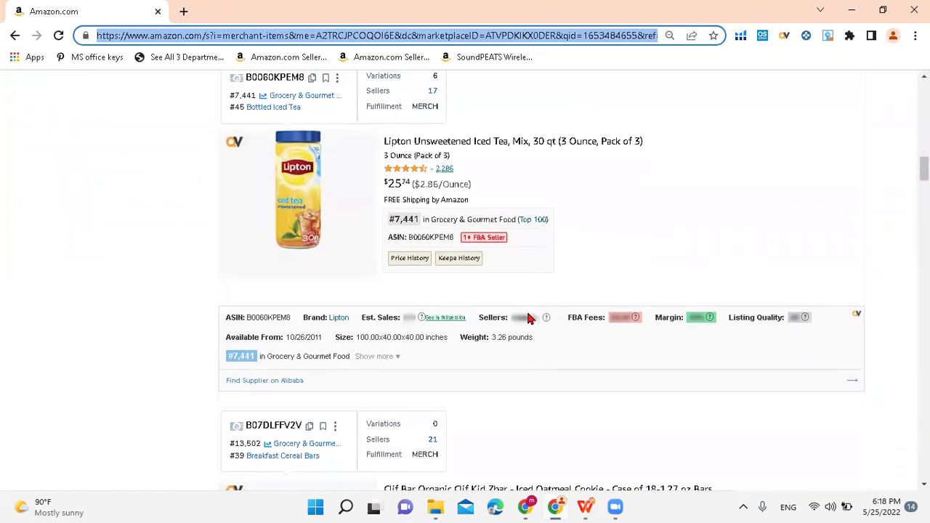
scroll(715, 438, "down", 5)
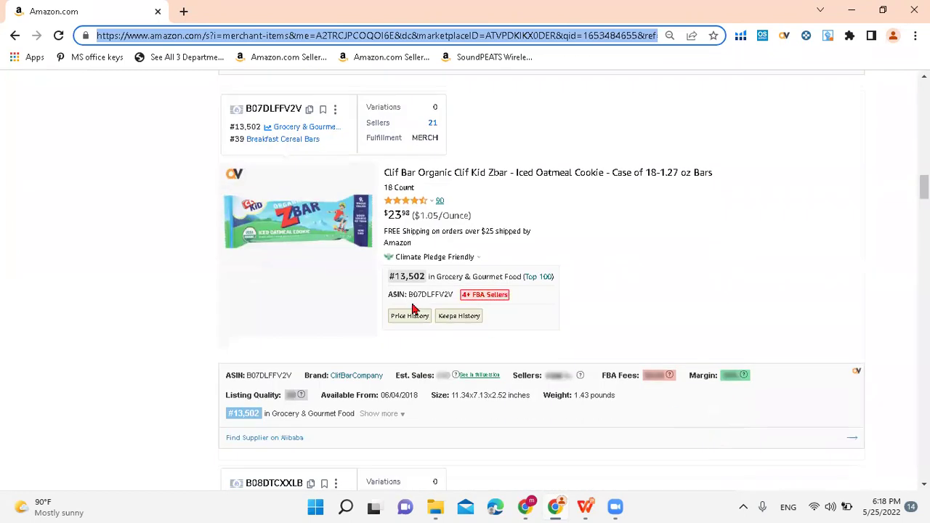
Examine the WINSTE LLC listings from Clif Kid Zbar to HEB cafe ole coffee, then review the storefront's brand list
scroll(411, 301, "down", 3)
scroll(410, 301, "down", 1)
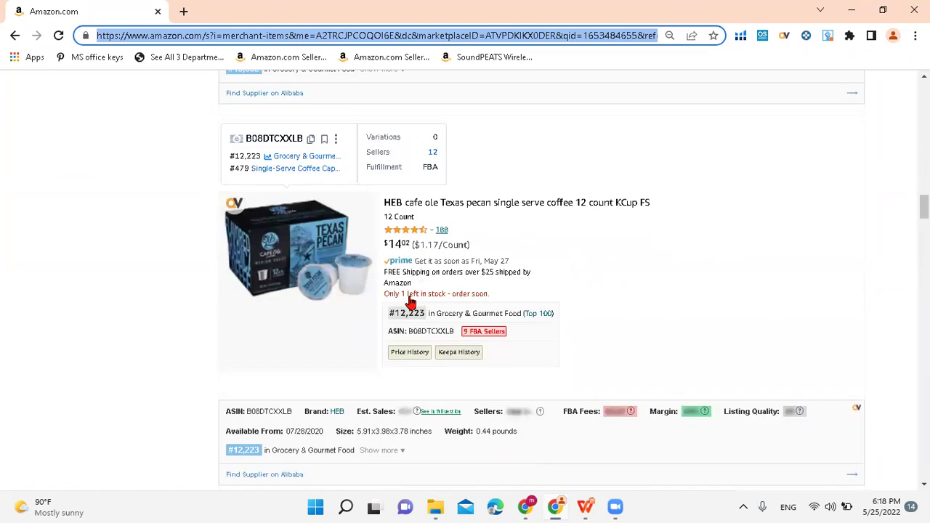
scroll(411, 301, "down", 1)
scroll(50, 143, "up", 15)
scroll(51, 142, "up", 10)
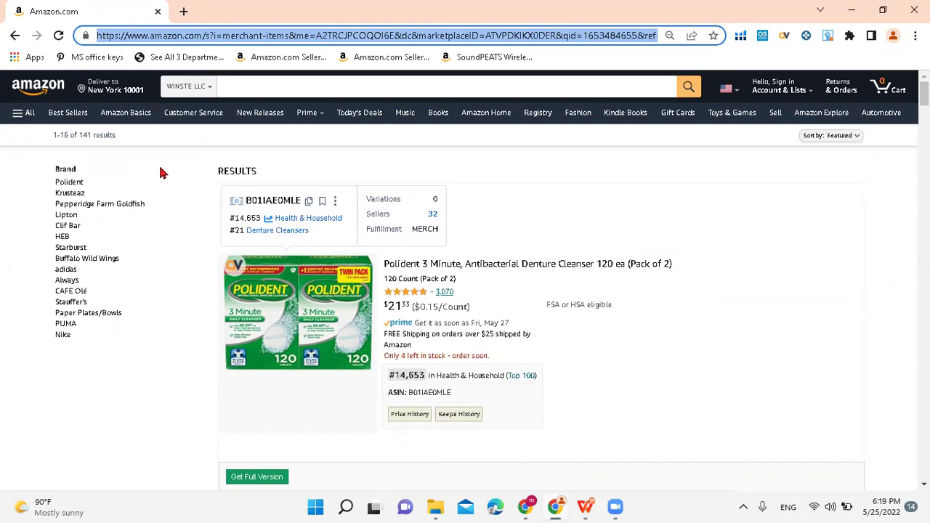
Switch to the spreadsheet and review the best sellers sheet and the brand entries on the brands sheet
left_click(529, 506)
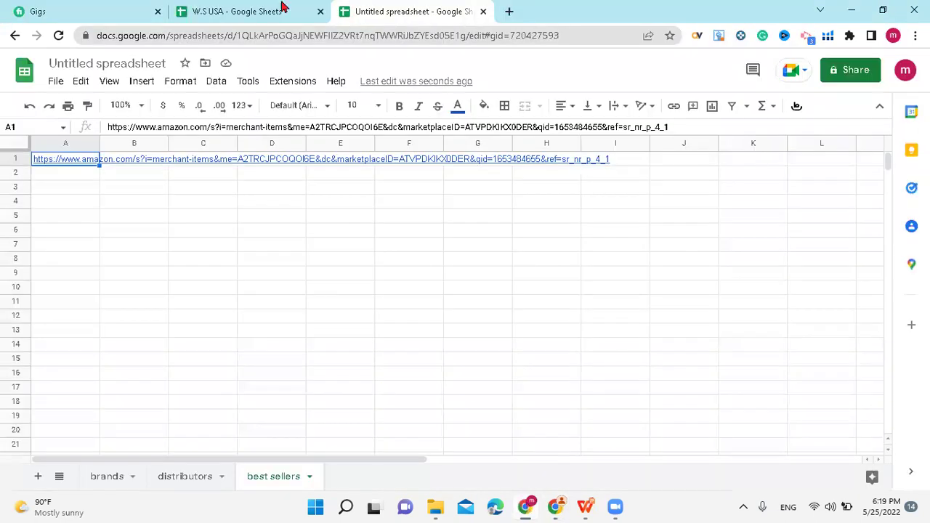
left_click(440, 346)
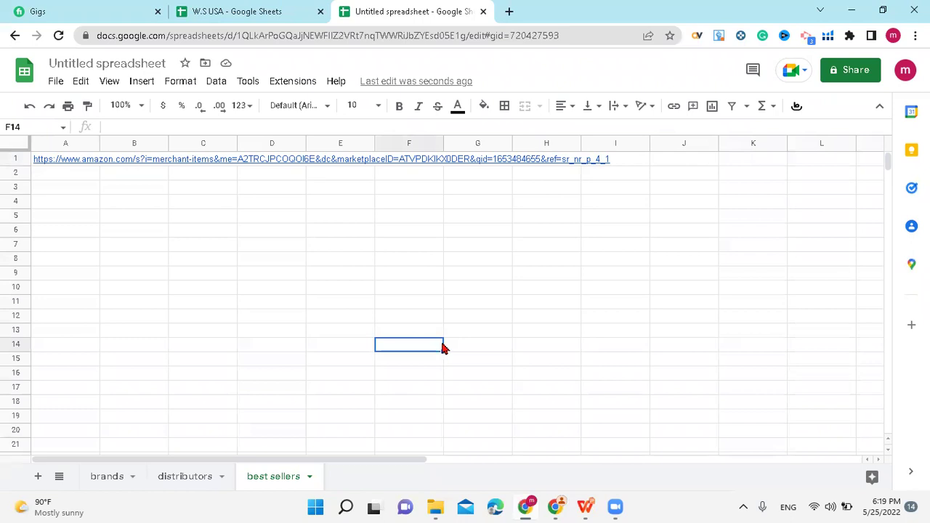
left_click(721, 407)
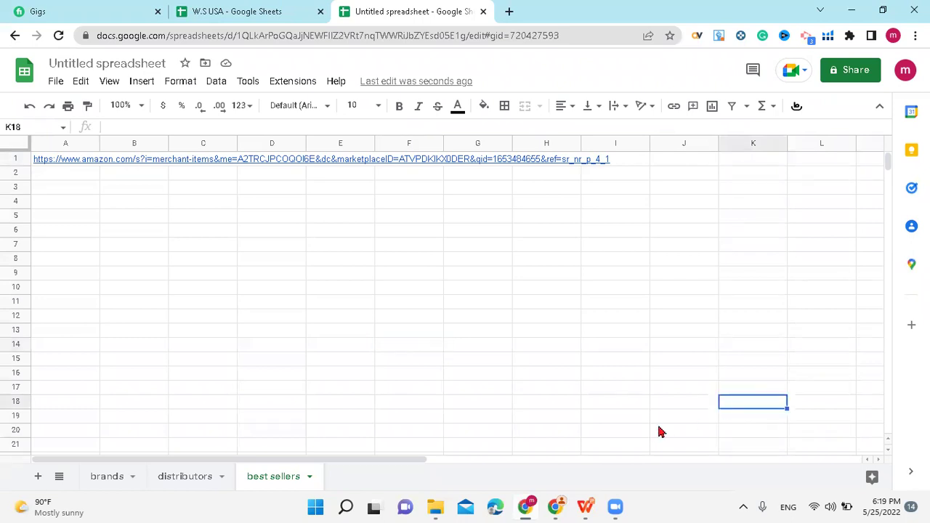
left_click(116, 476)
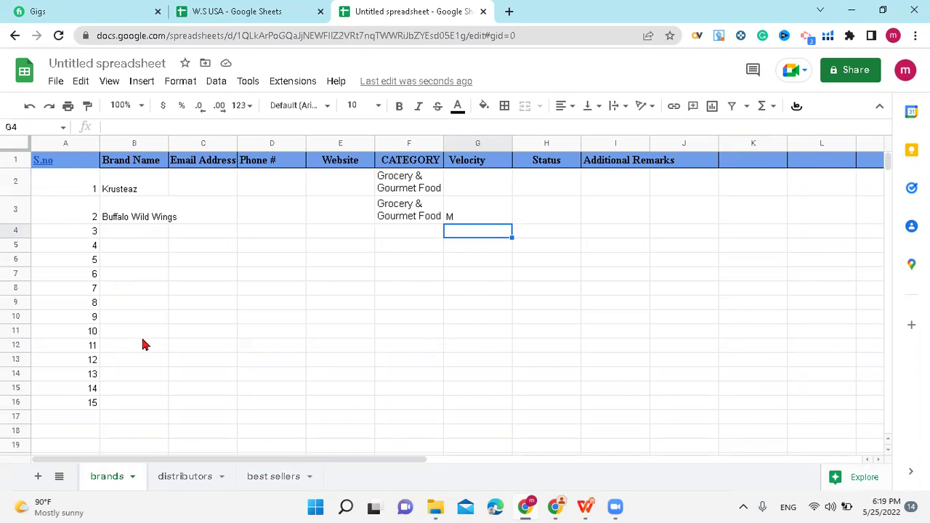
left_click(16, 331)
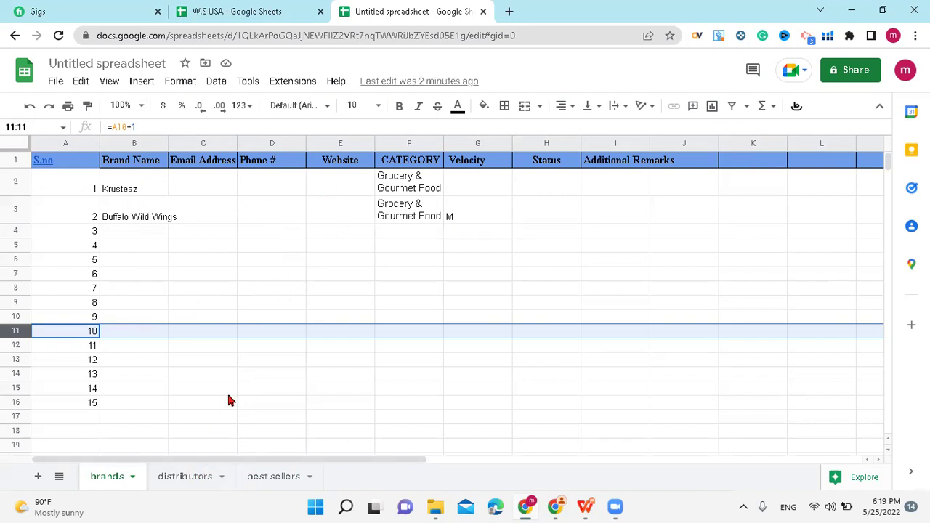
Examine the distributors sheet's header row, from SR# and Ref Brand Name through the repeated distributor column groups to column AB
left_click(190, 474)
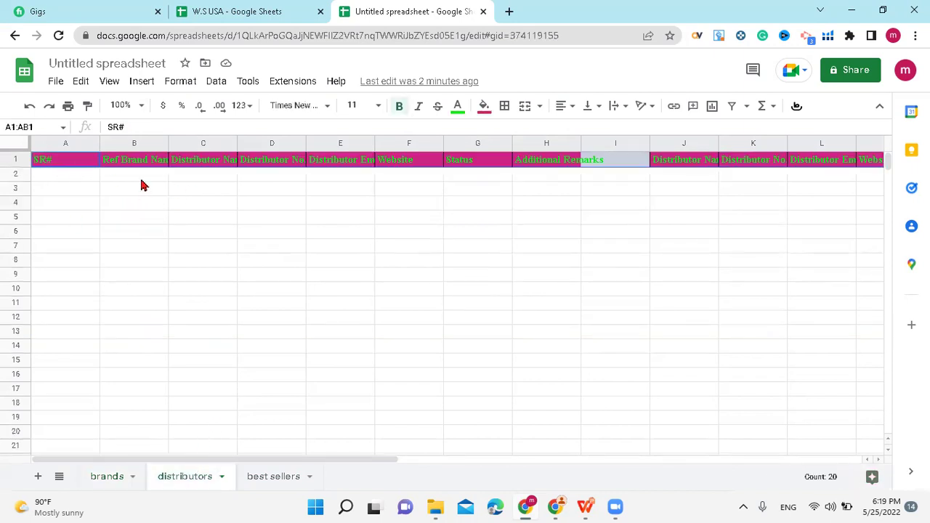
left_click(193, 177)
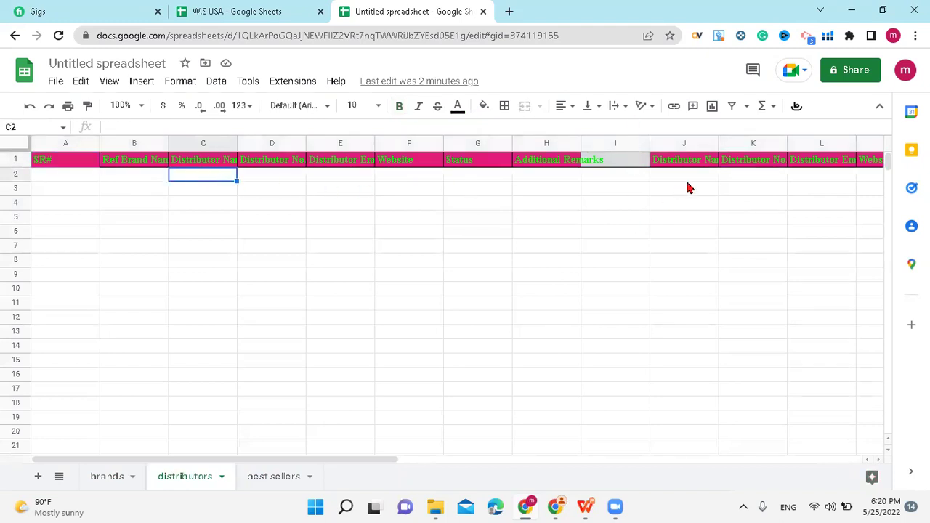
scroll(686, 189, "right", 1)
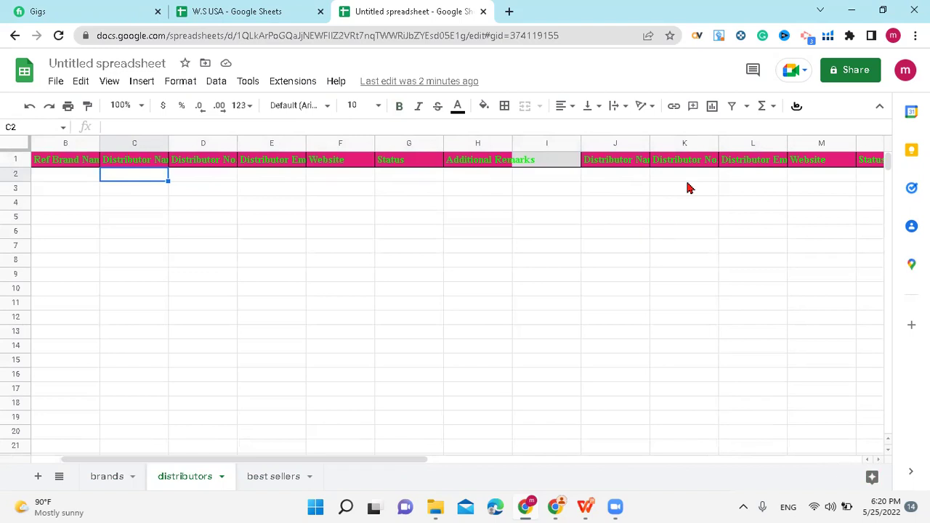
scroll(687, 188, "right", 1)
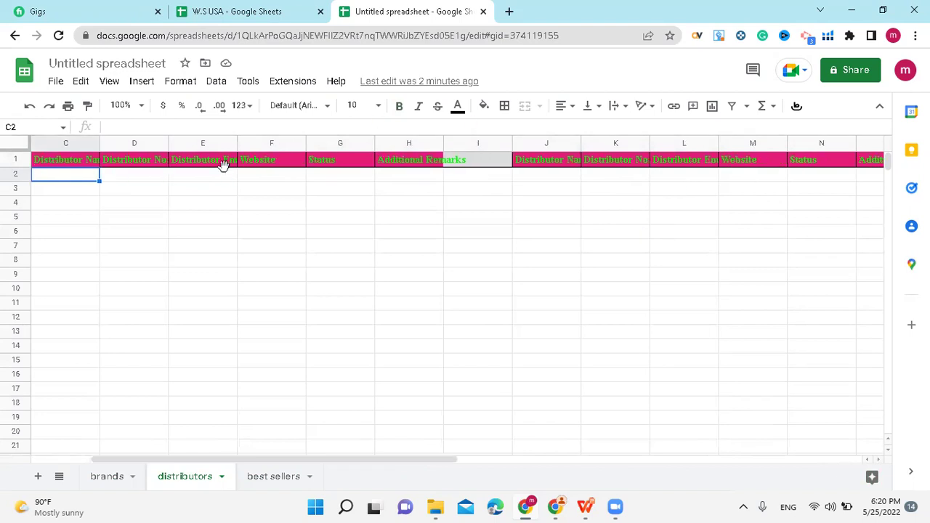
scroll(222, 164, "left", 2)
scroll(233, 207, "right", 3)
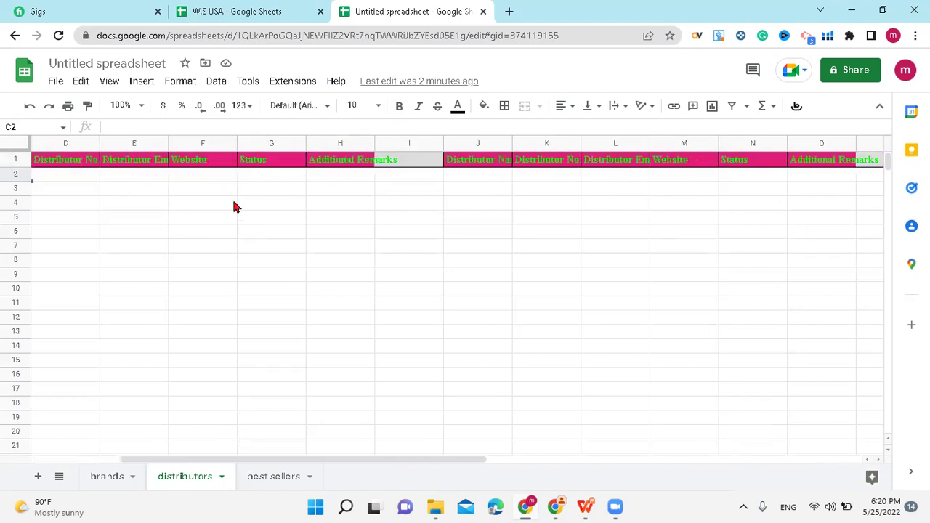
scroll(234, 207, "right", 3)
scroll(224, 206, "right", 1)
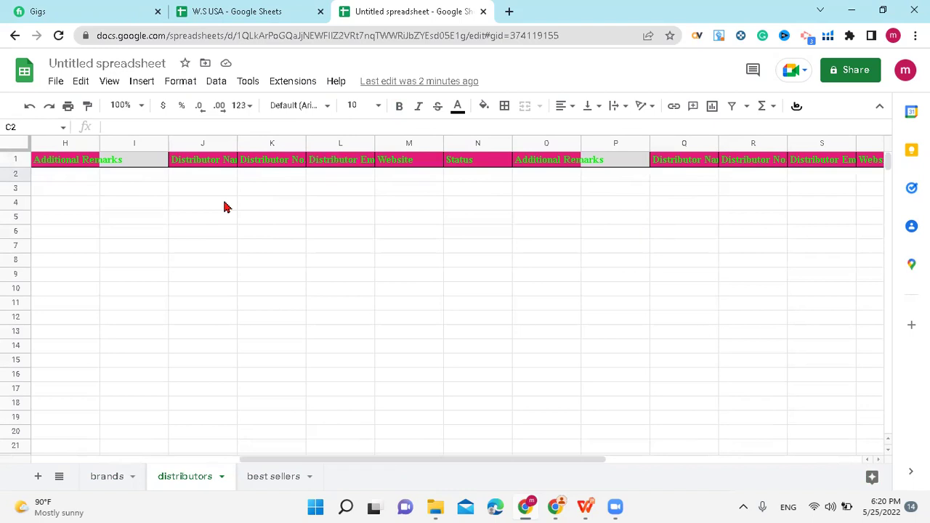
scroll(225, 207, "left", 7)
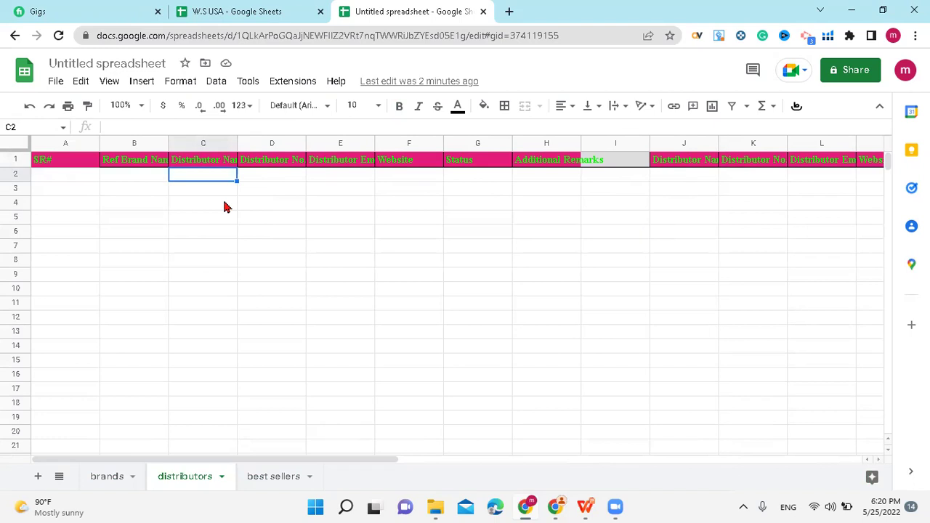
scroll(639, 166, "right", 8)
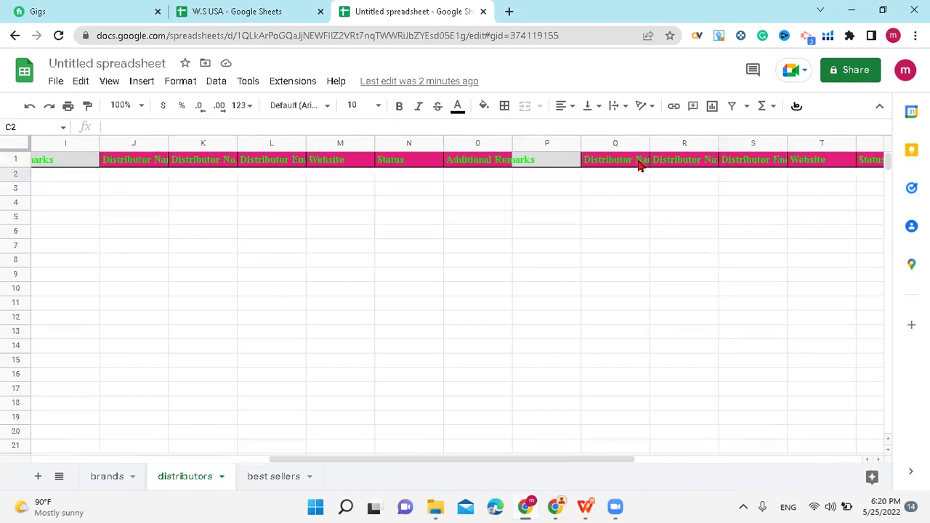
scroll(639, 166, "right", 4)
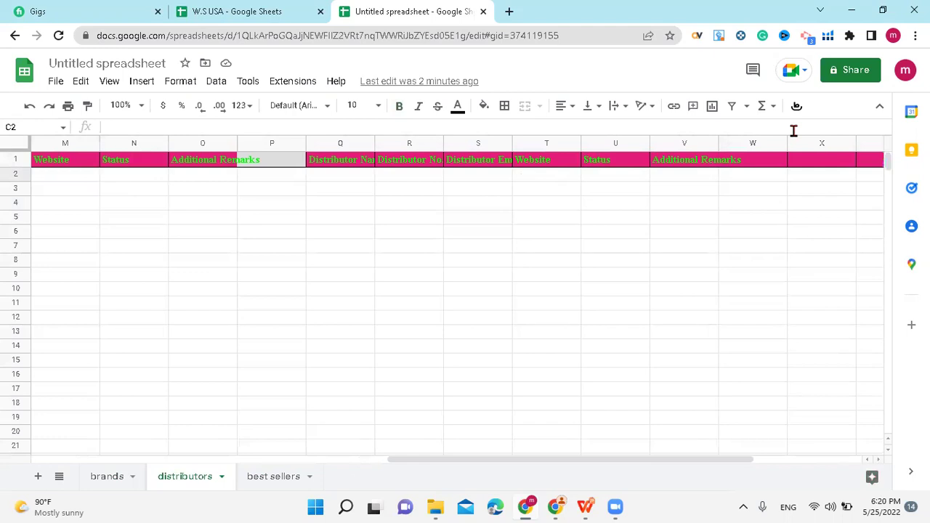
scroll(758, 170, "right", 4)
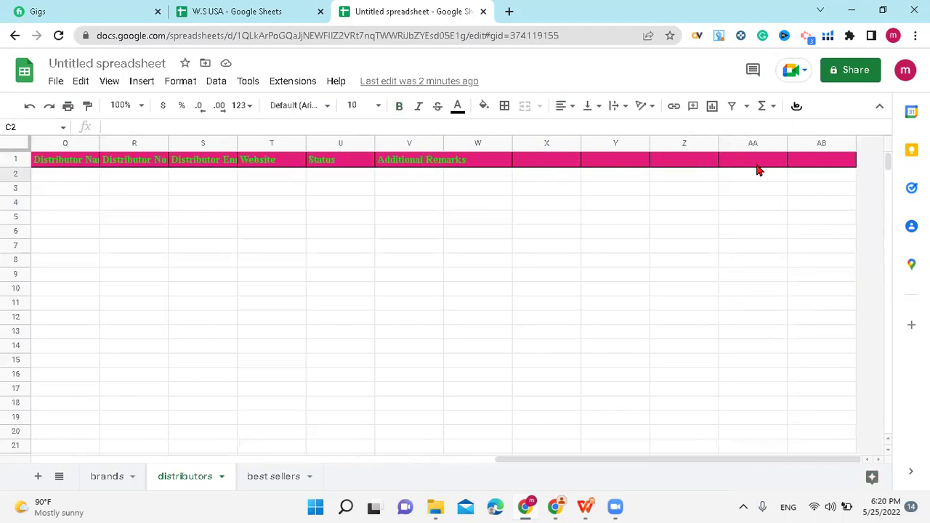
scroll(448, 236, "left", 16)
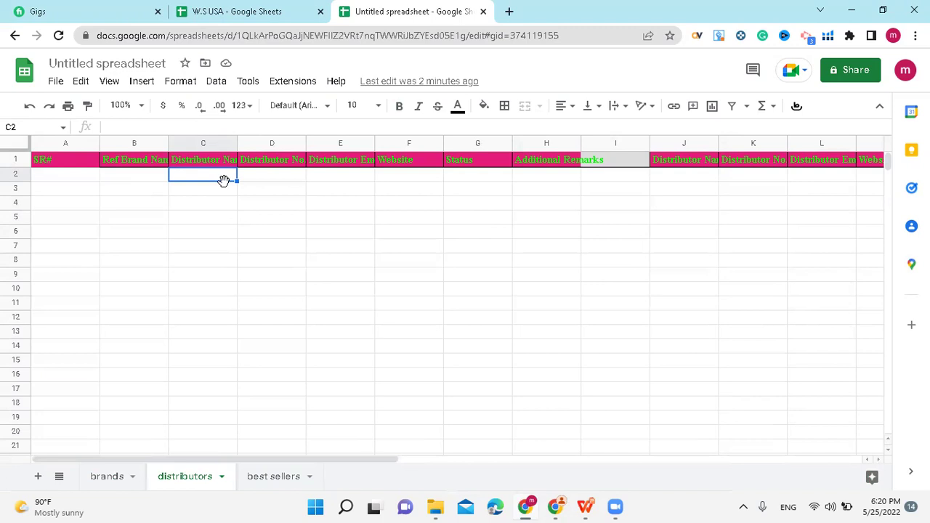
Compare the layouts of the brands and distributors sheets, finishing on the brands sheet
left_click(103, 481)
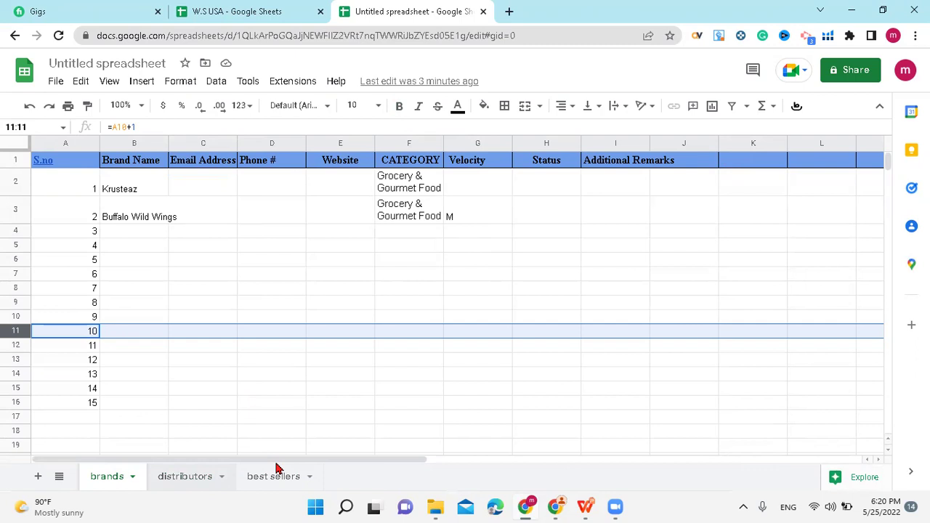
key("ctrl+shift+Page_Down")
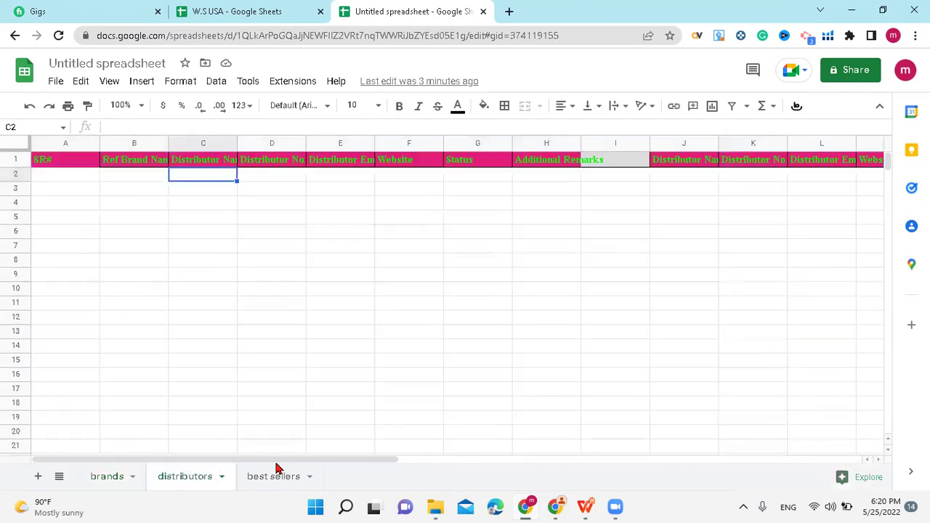
left_click(107, 482)
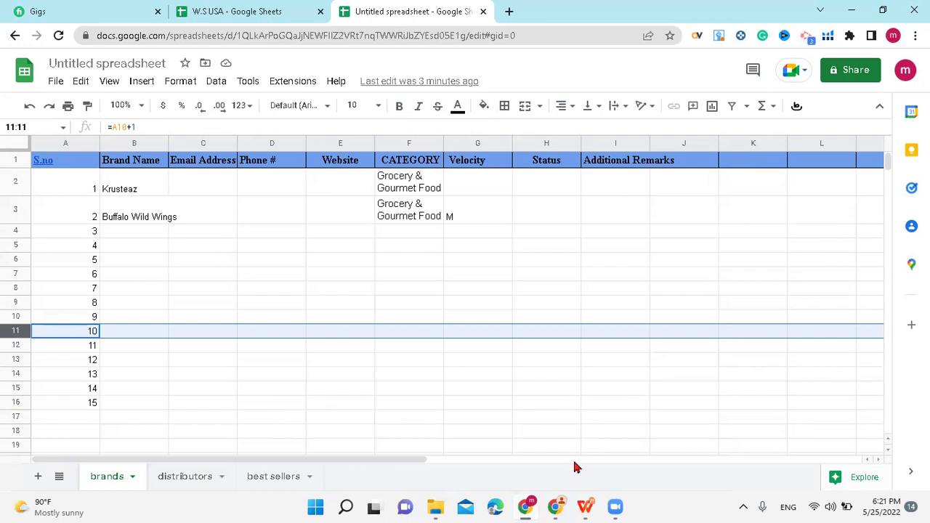
Switch to Amazon, open the bookmarked SoundPEATS earbuds page in a new tab and search Electronics for SOUNDPEATS
mouse_move(555, 506)
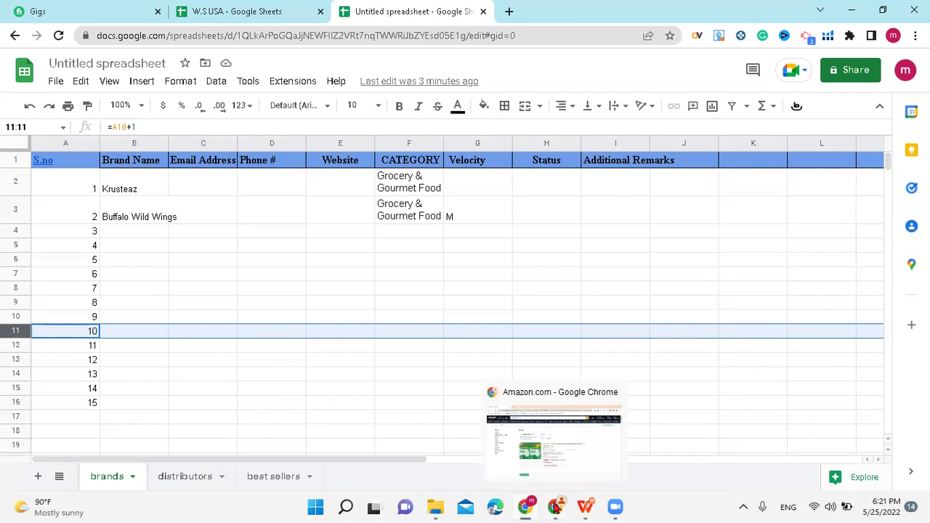
left_click(554, 506)
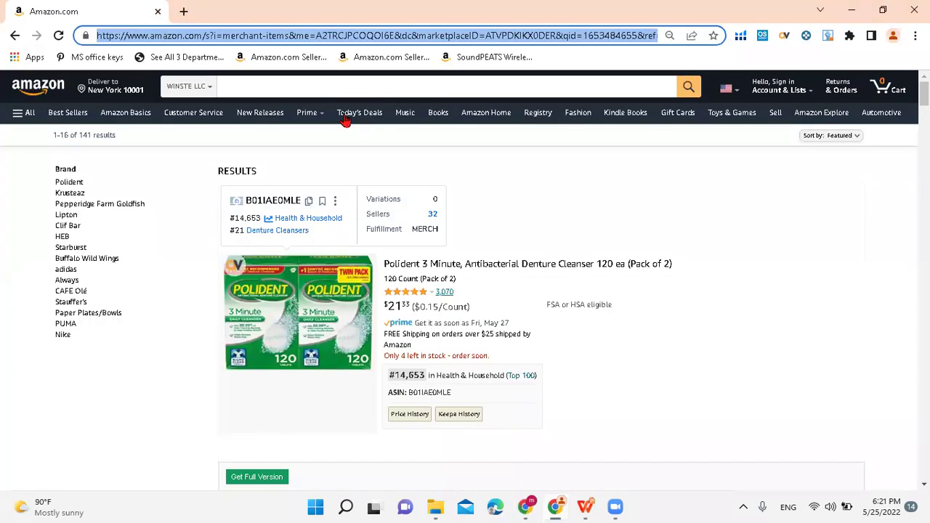
left_click(183, 11)
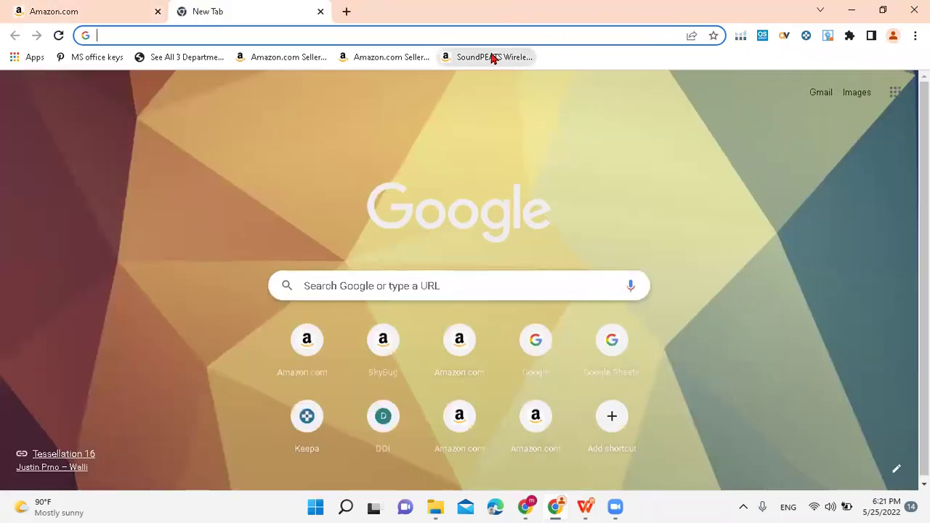
left_click(492, 58)
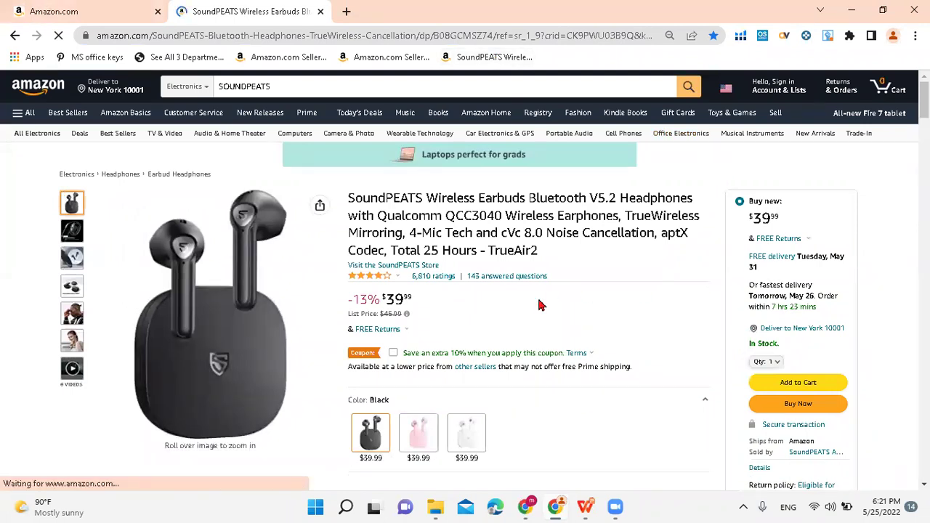
left_click(291, 83)
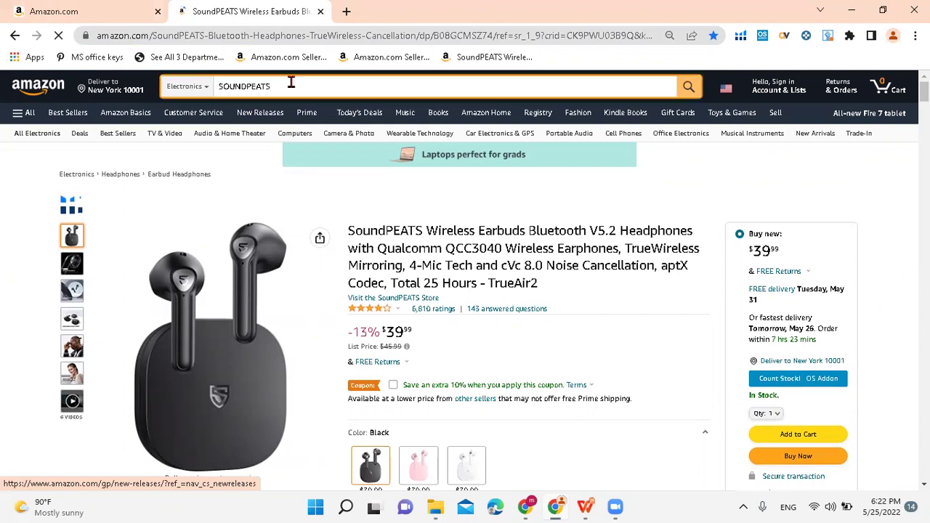
key("Return")
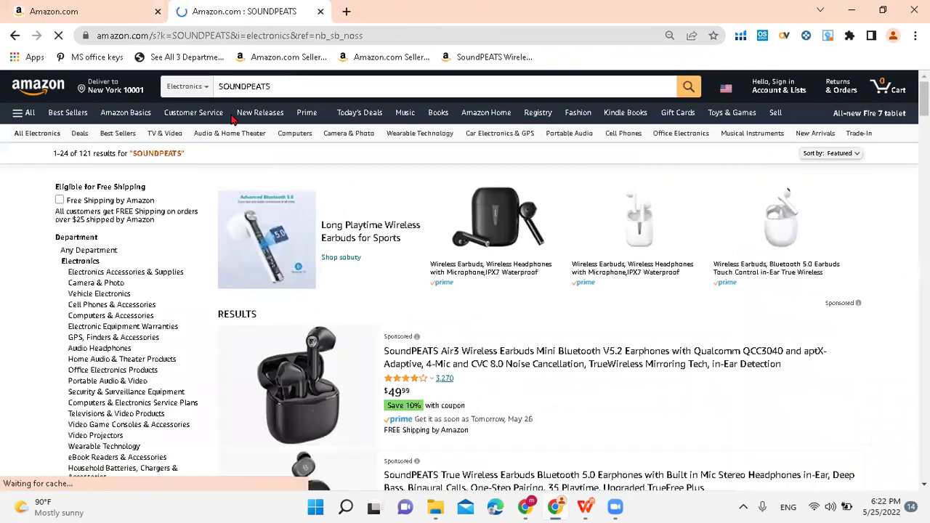
Examine the ranks, FBA seller tags and seller filters in the SOUNDPEATS search results, down to the Air3 earbuds
scroll(64, 177, "down", 4)
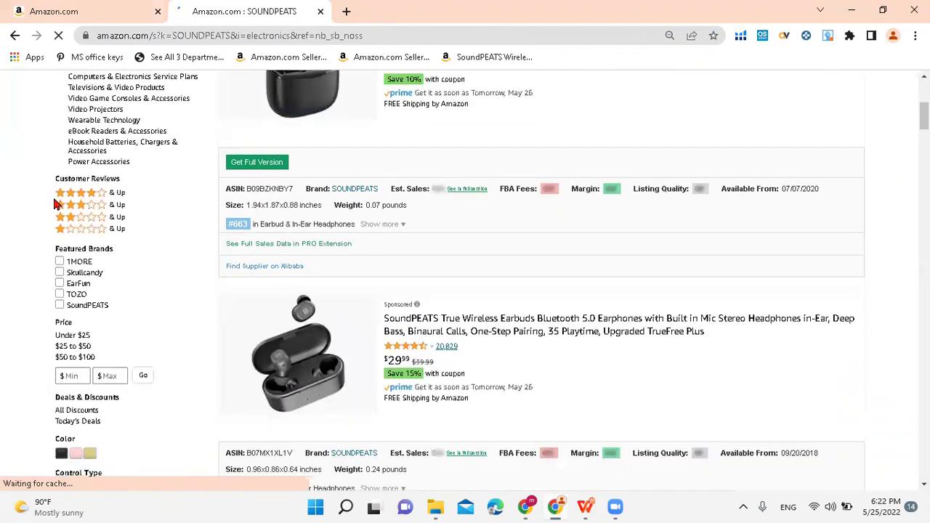
scroll(29, 282, "up", 4)
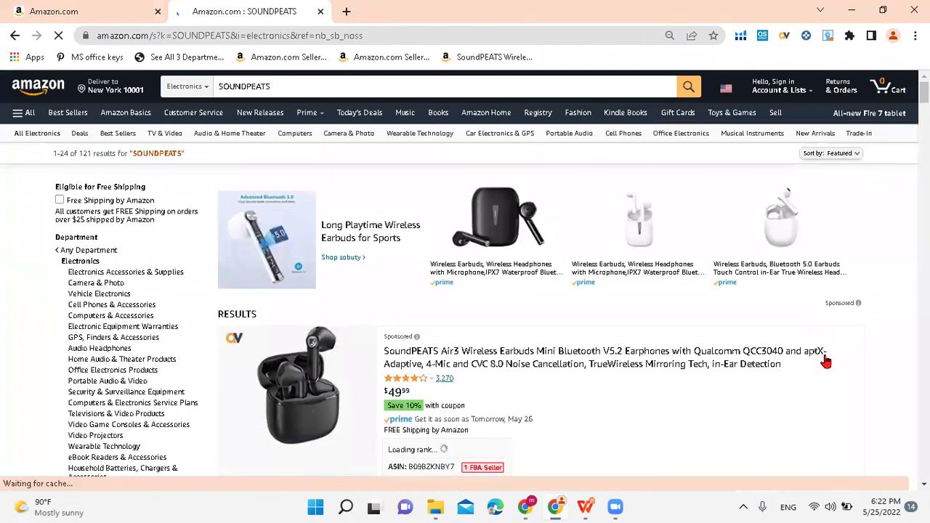
scroll(824, 356, "down", 3)
scroll(621, 229, "down", 4)
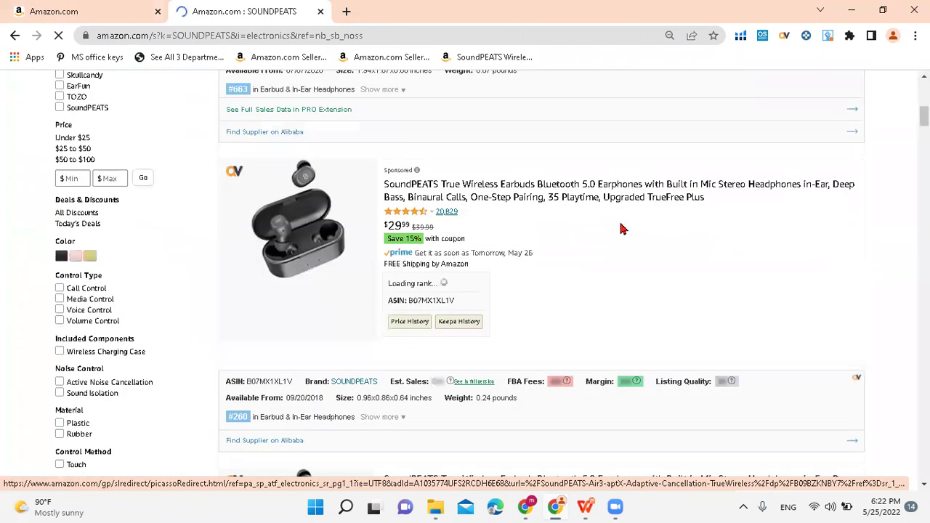
scroll(621, 229, "down", 4)
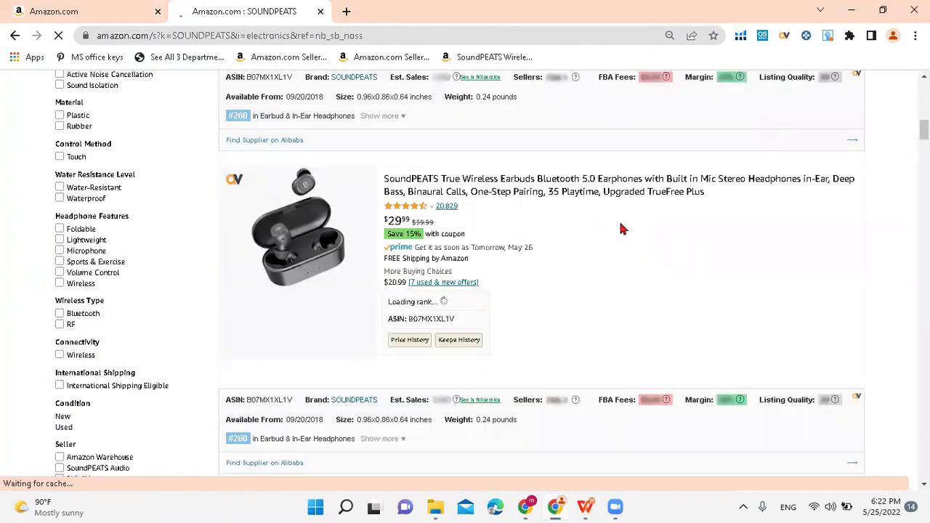
scroll(621, 229, "up", 2)
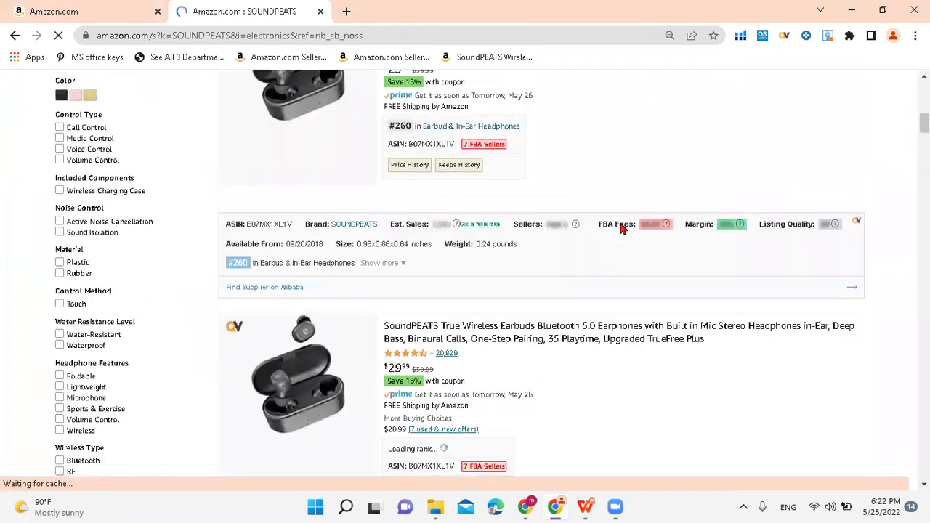
scroll(407, 182, "up", 2)
right_click(621, 227)
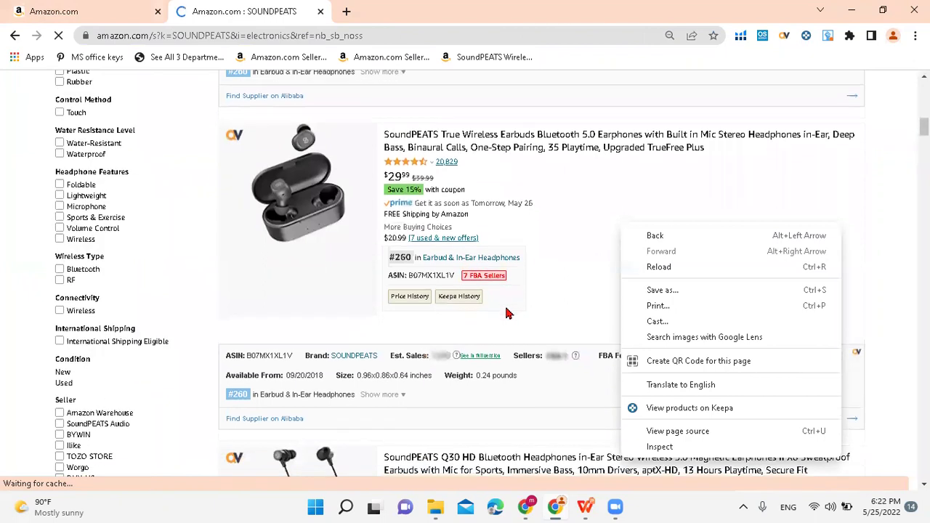
scroll(476, 282, "down", 4)
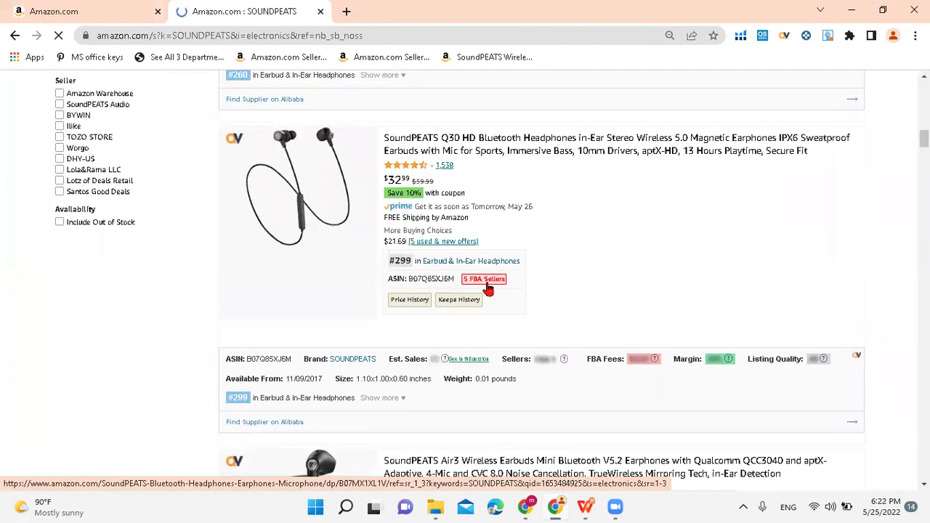
scroll(488, 289, "down", 5)
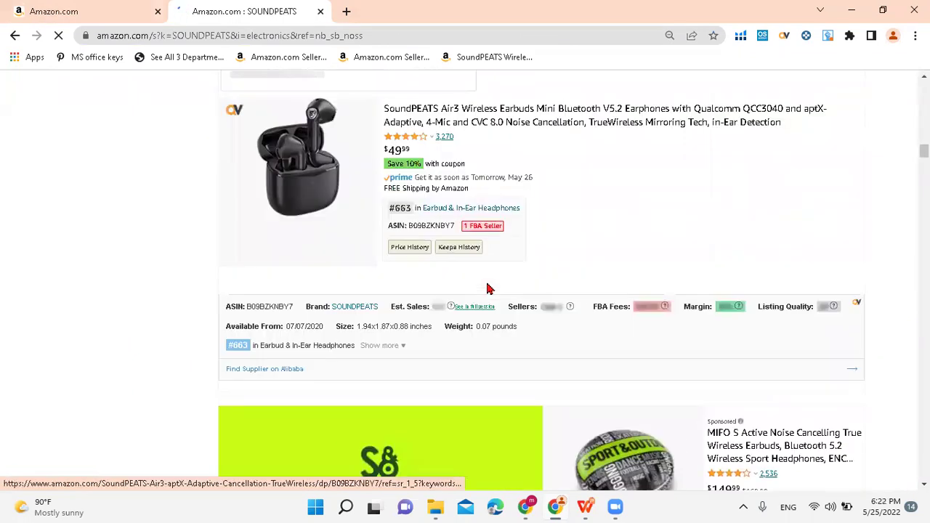
Examine the category ranks and FBA seller tags of the SOUNDPEATS results from the Air3 down to the T2 earbuds
scroll(488, 289, "down", 10)
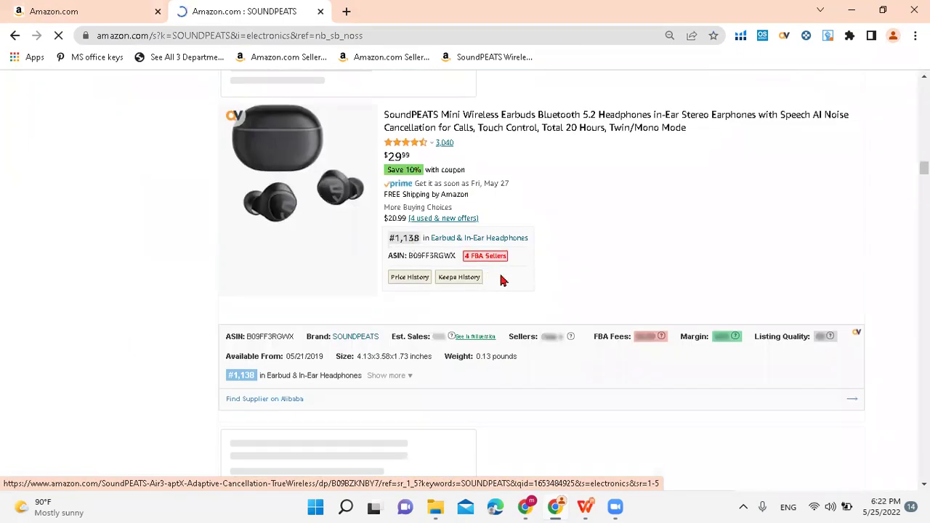
scroll(501, 281, "down", 4)
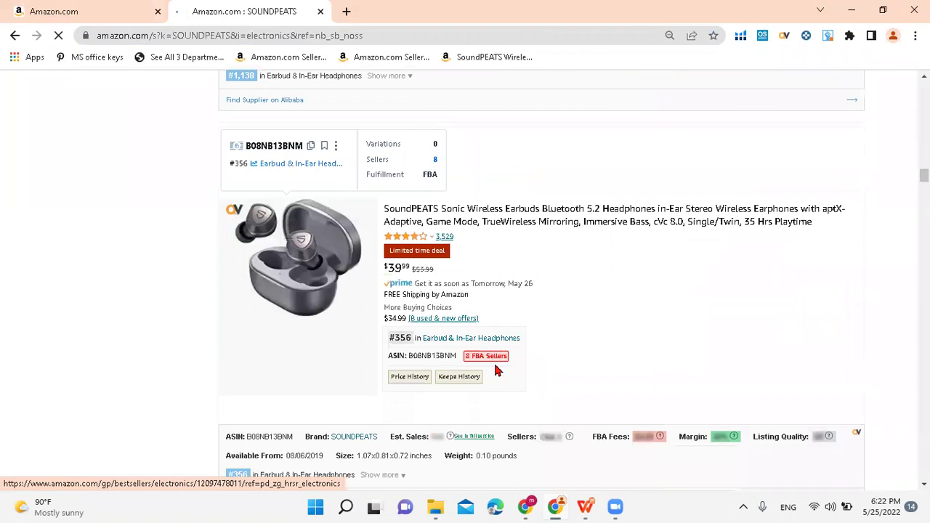
scroll(496, 370, "down", 9)
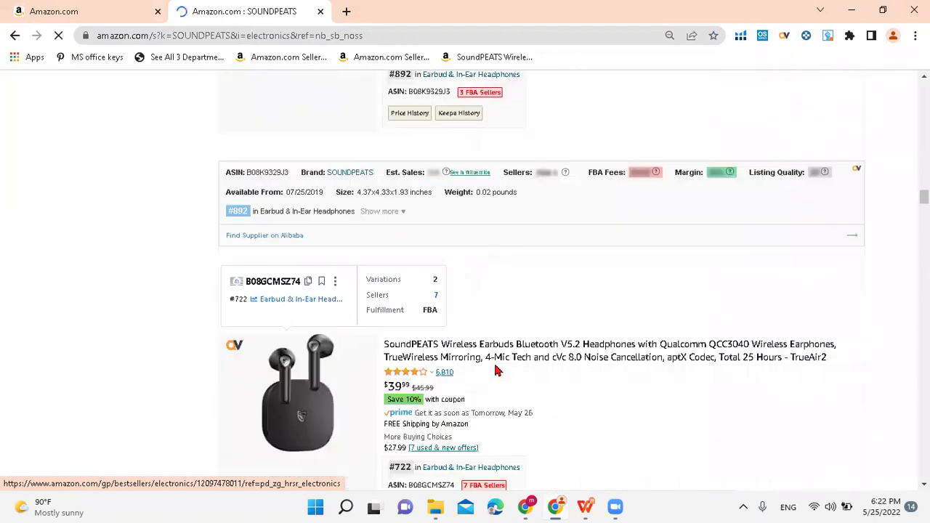
right_click(496, 370)
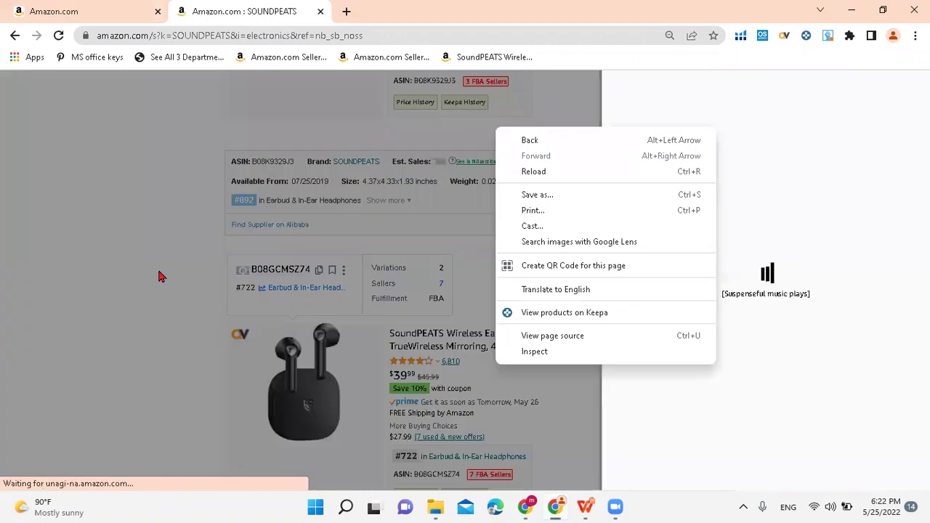
left_click(120, 294)
left_click(120, 294)
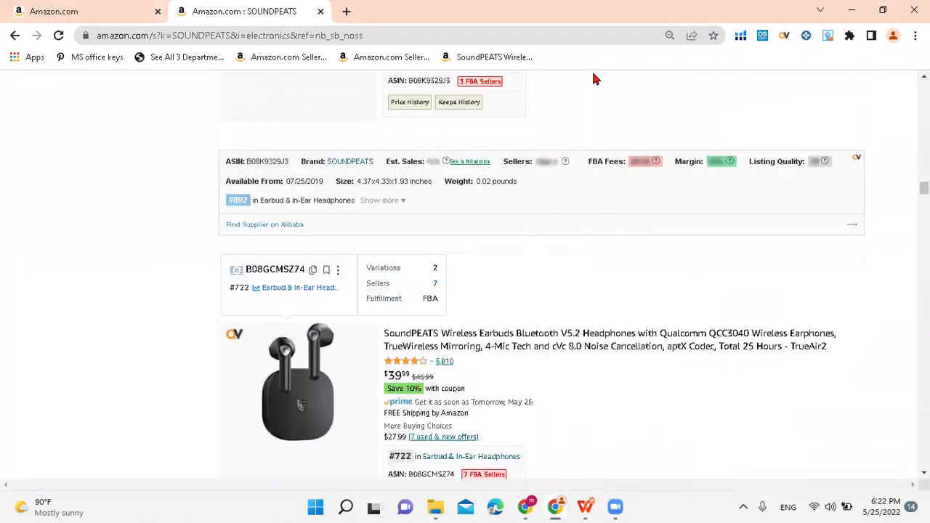
scroll(631, 359, "down", 4)
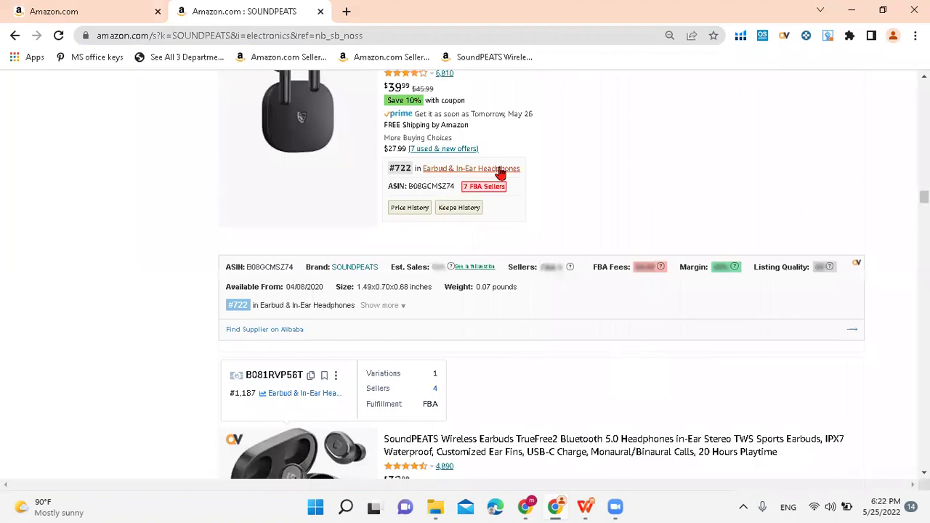
scroll(500, 173, "up", 1)
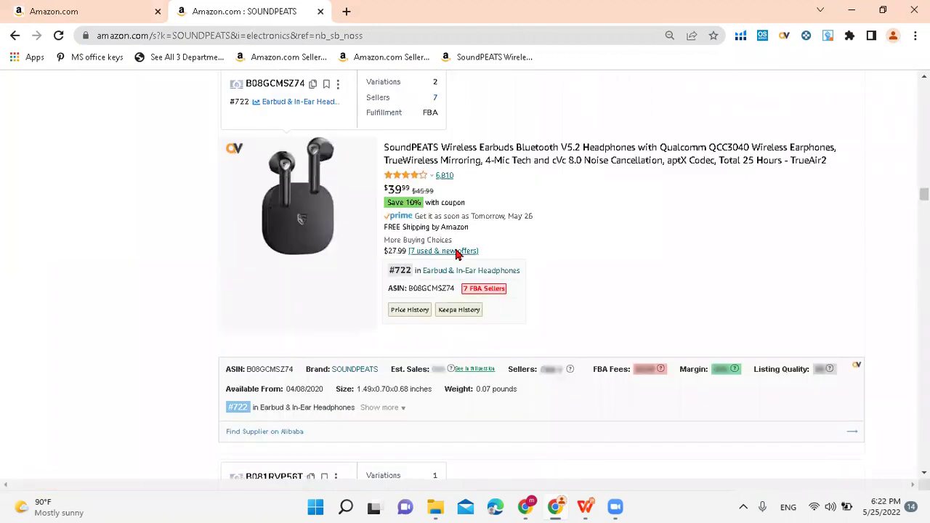
scroll(589, 268, "down", 7)
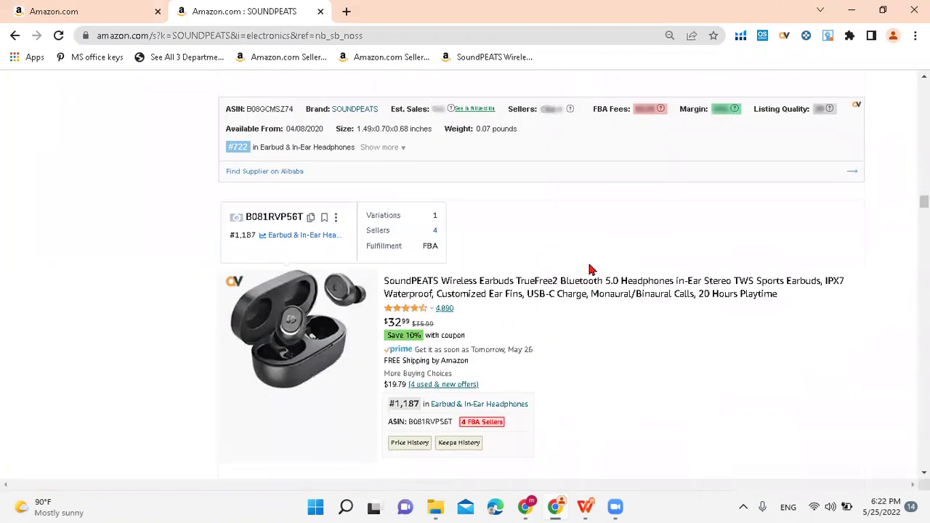
scroll(590, 269, "down", 3)
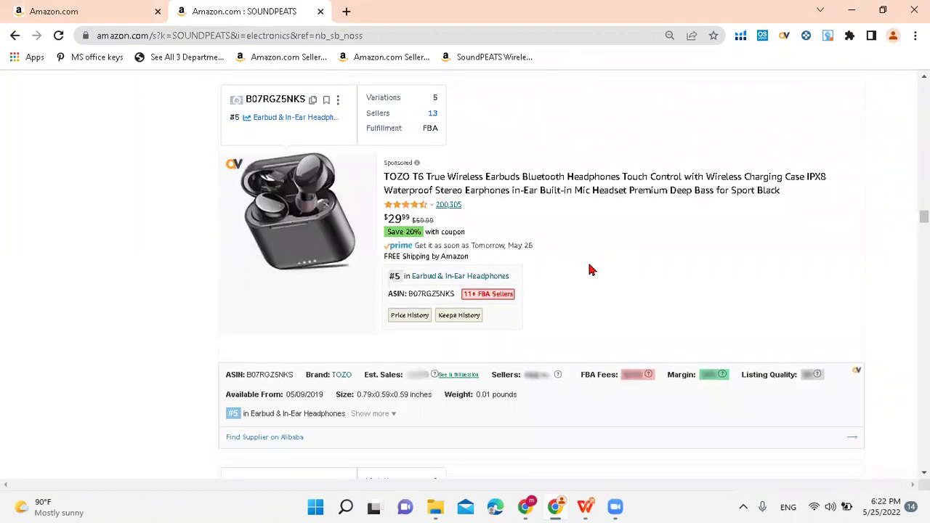
scroll(589, 269, "down", 3)
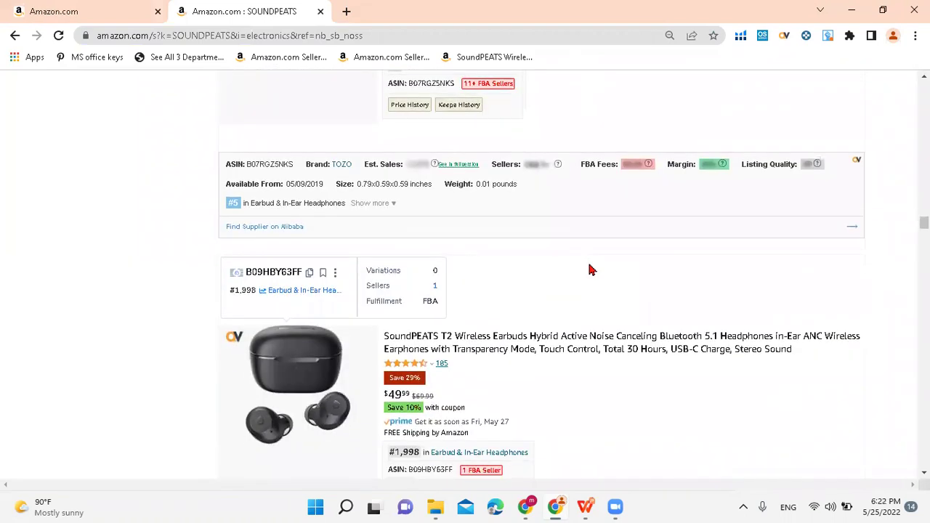
scroll(590, 270, "down", 2)
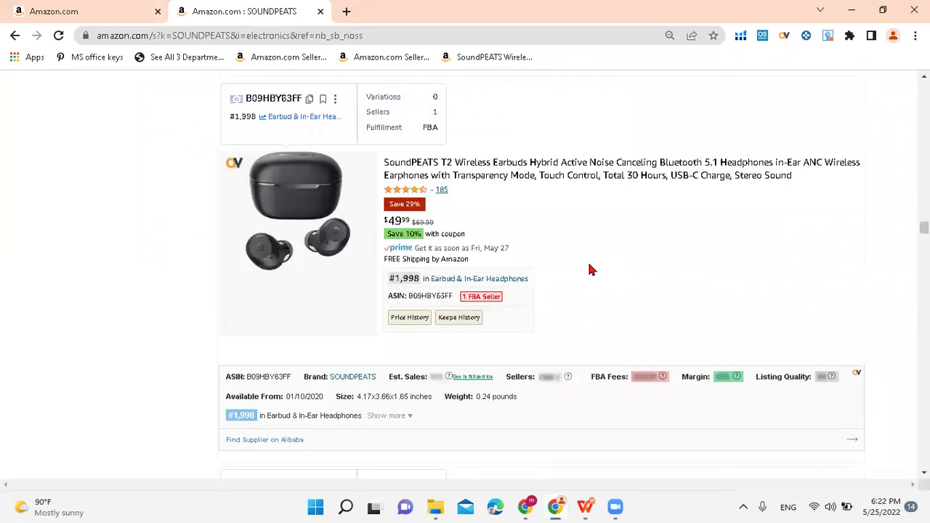
Recheck the ranks of the SOUNDPEATS results from the TrueFree2 earbuds back up to the first listing
scroll(590, 270, "down", 5)
scroll(588, 268, "up", 1)
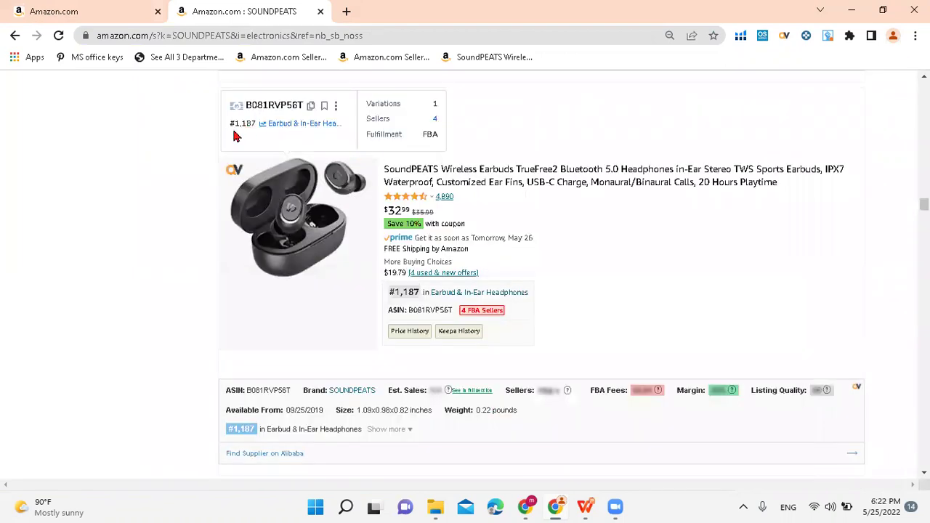
scroll(236, 138, "down", 9)
scroll(230, 145, "up", 2)
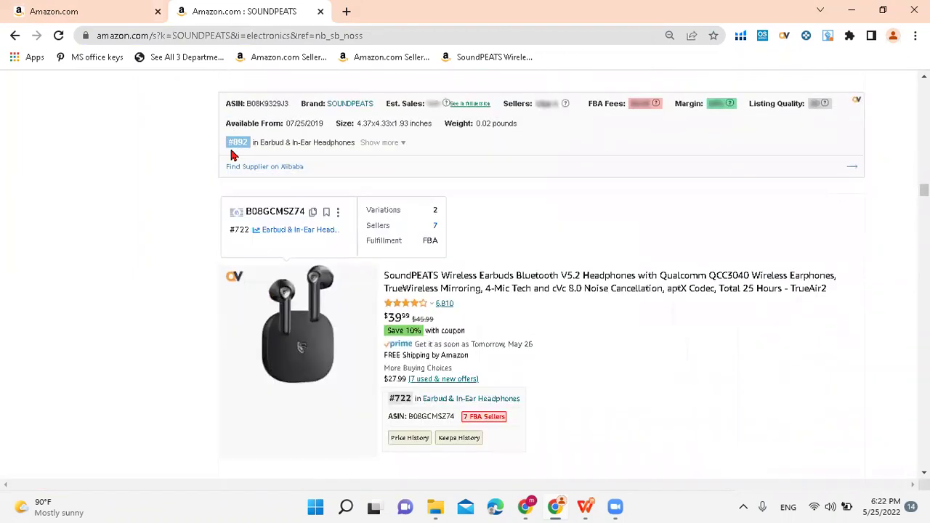
scroll(247, 214, "down", 6)
scroll(249, 217, "up", 2)
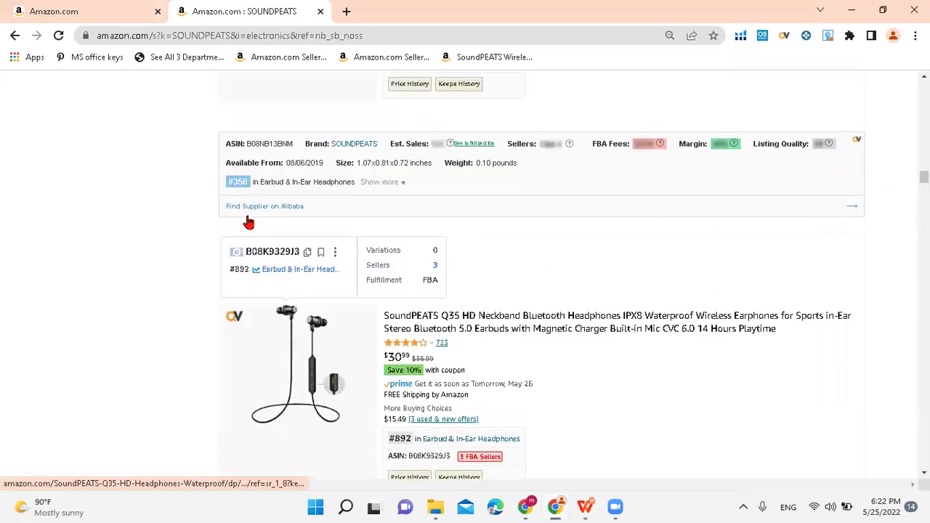
scroll(160, 241, "up", 10)
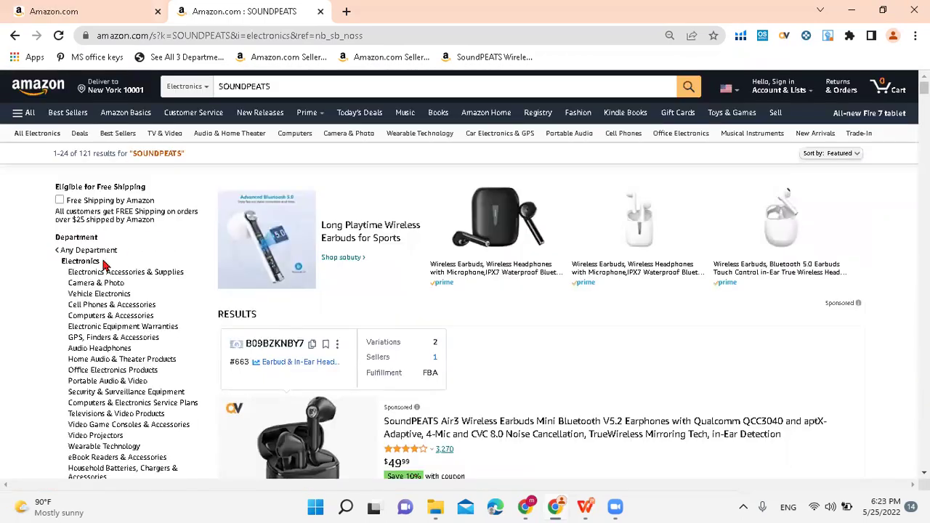
Examine the first SOUNDPEATS listings and the seller filter list, down to the unsponsored TrueFree Plus earbuds
scroll(591, 265, "down", 3)
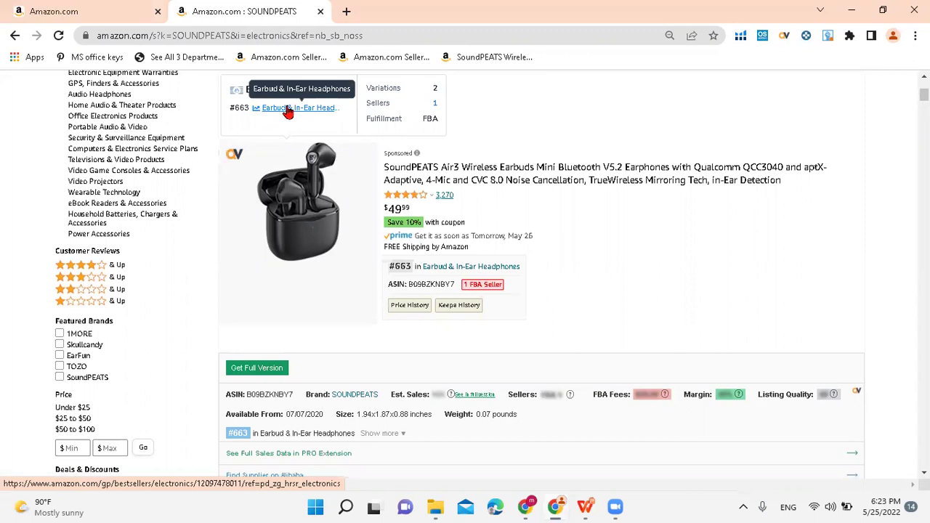
scroll(289, 110, "down", 2)
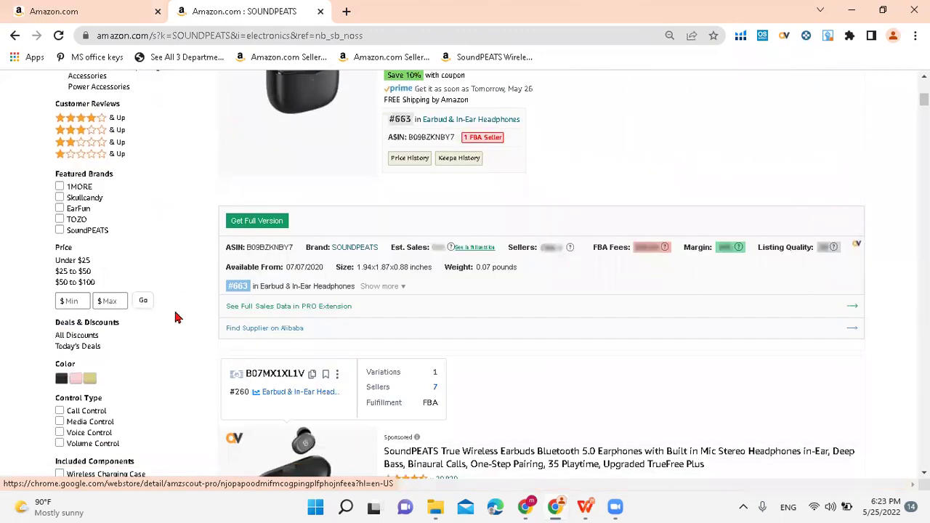
scroll(627, 357, "down", 2)
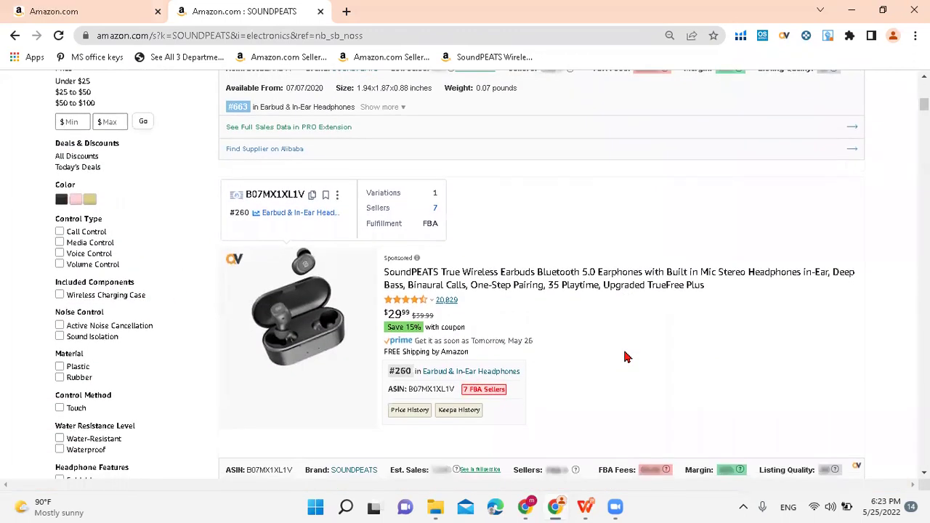
scroll(627, 357, "down", 3)
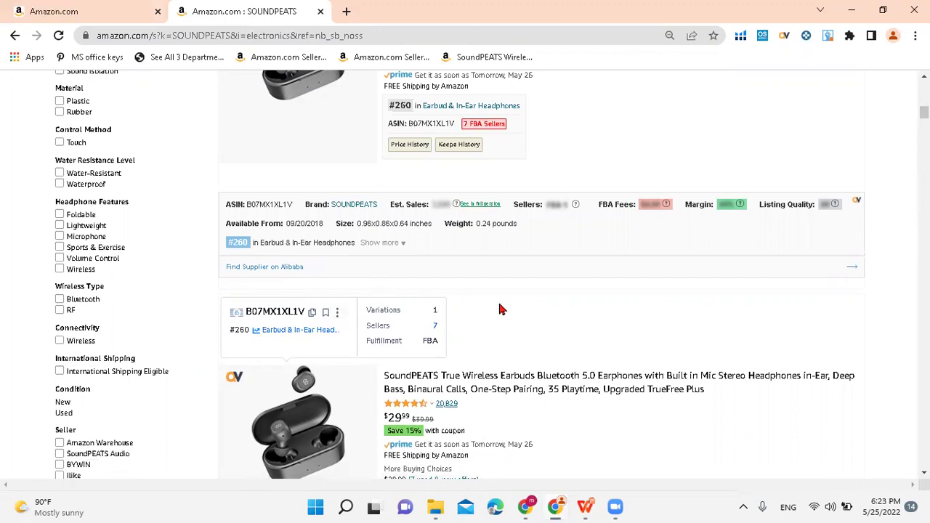
scroll(499, 309, "down", 2)
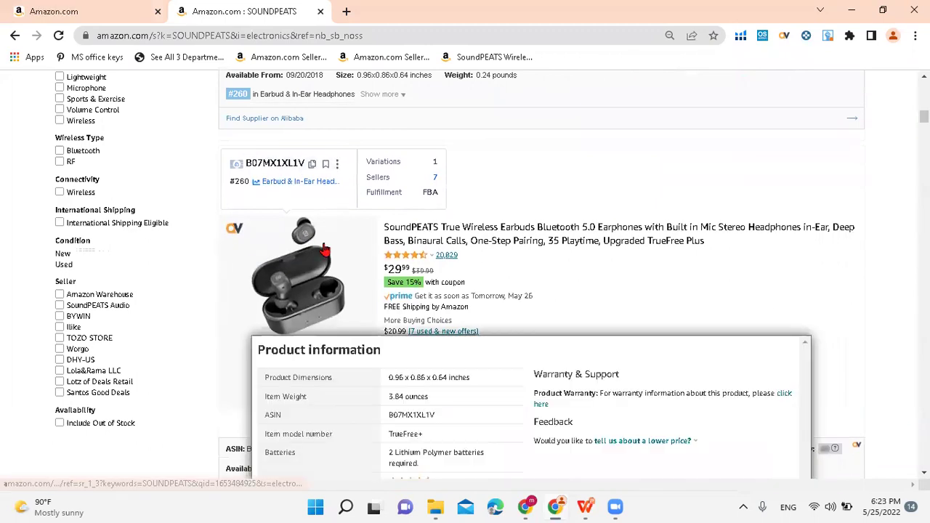
scroll(695, 264, "down", 3)
scroll(695, 264, "up", 2)
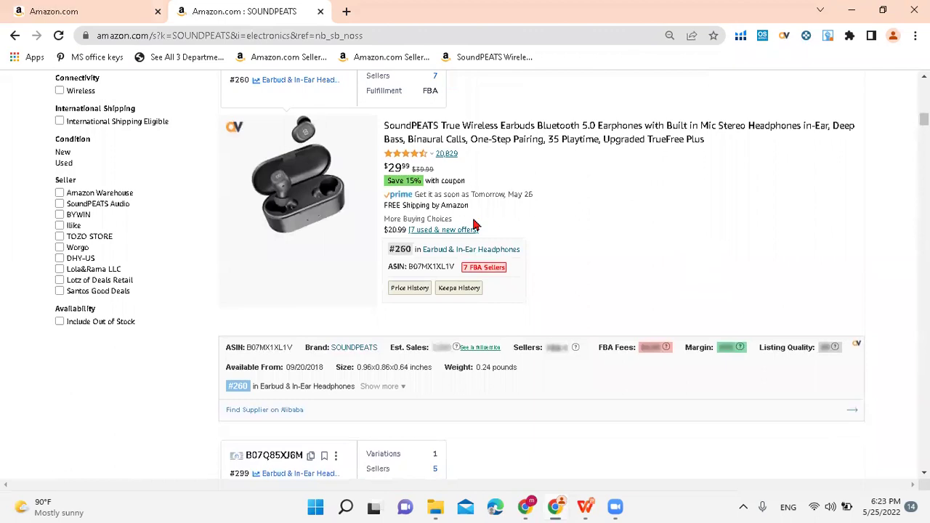
View the used and new offers for the TrueFree Plus earbuds, check who sells each one, and close the offers
left_click(456, 231)
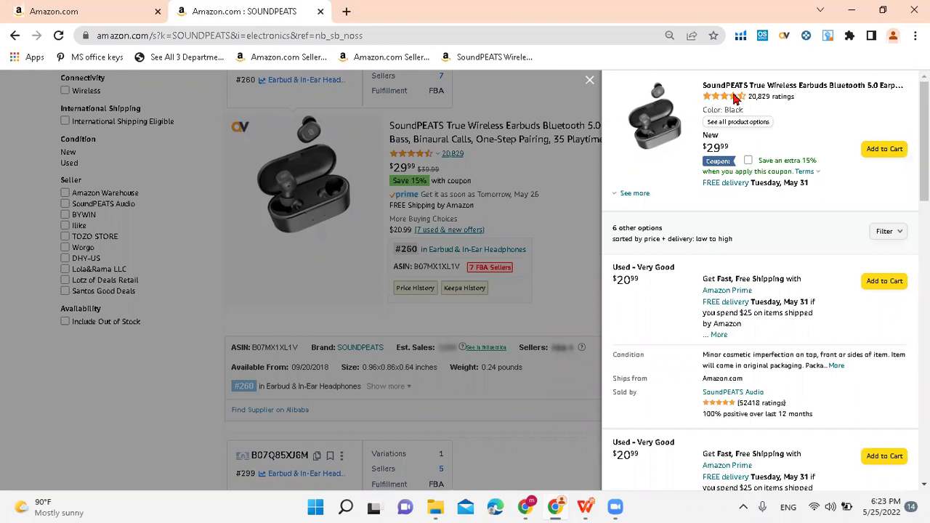
scroll(726, 310, "down", 1)
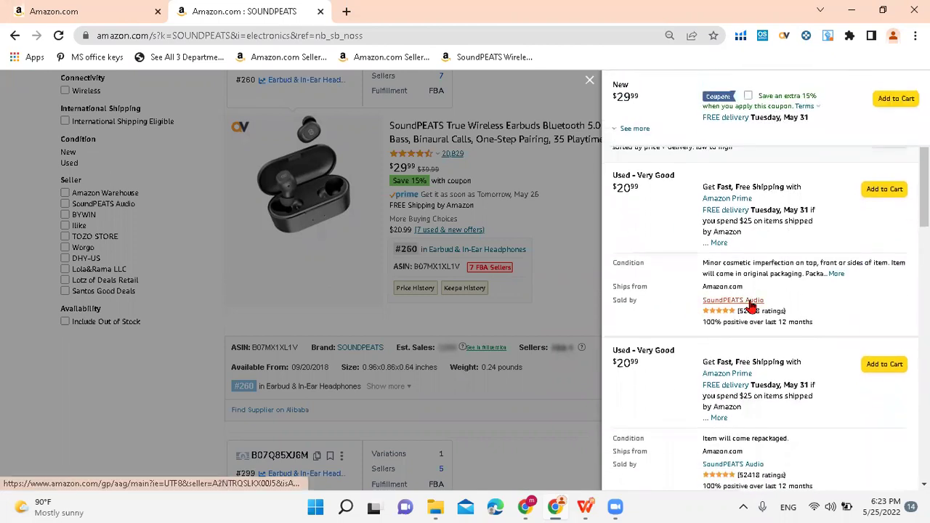
scroll(732, 311, "down", 2)
scroll(750, 421, "down", 2)
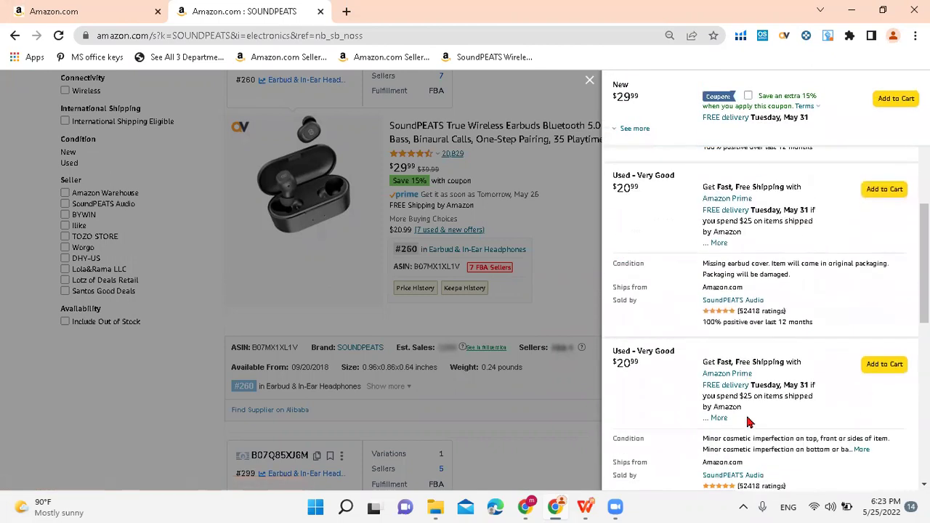
scroll(741, 423, "down", 1)
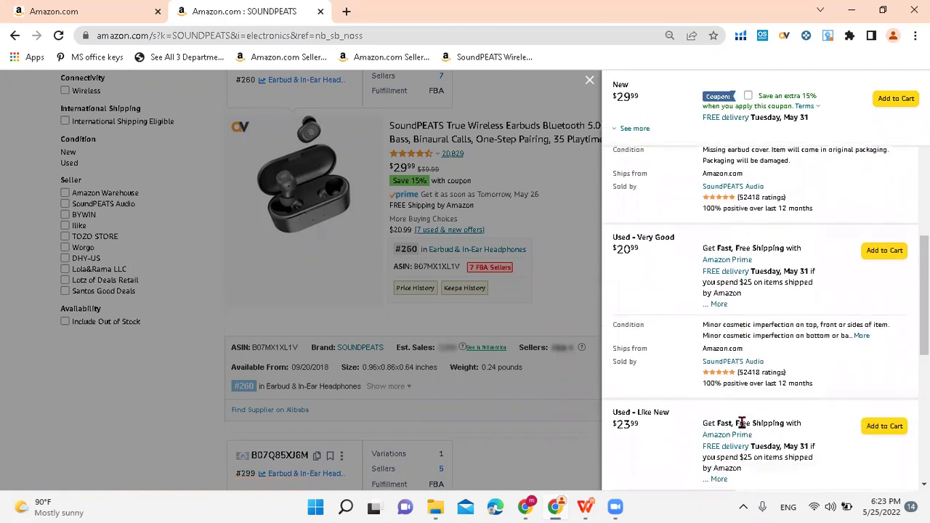
scroll(727, 448, "down", 2)
scroll(791, 423, "down", 1)
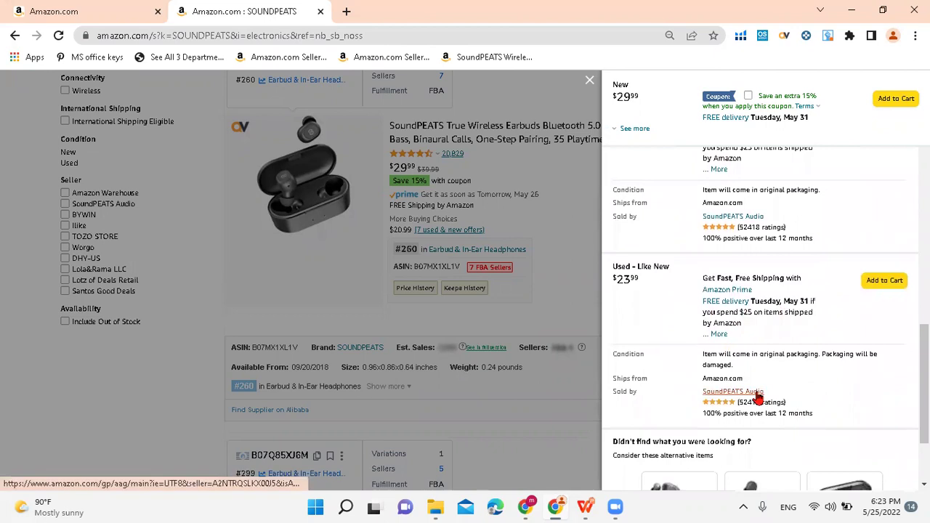
left_click(590, 81)
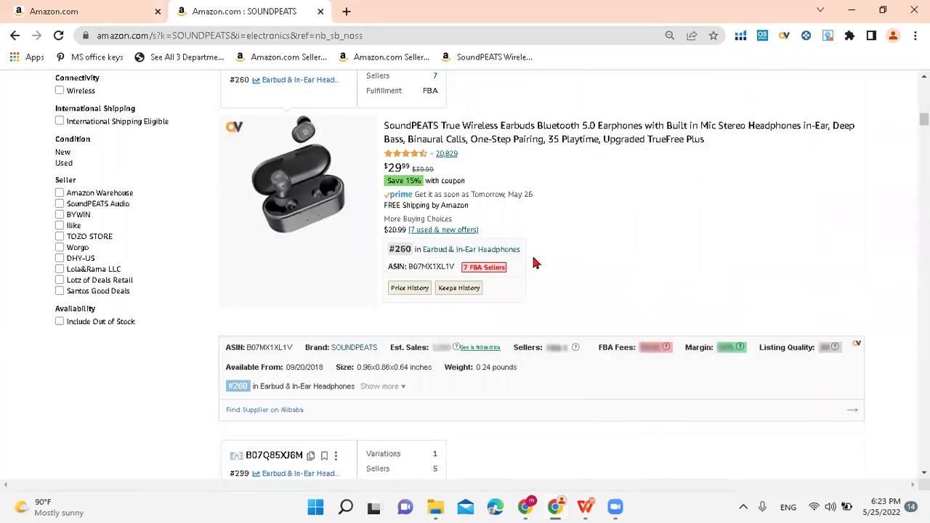
View the used and new offers for the SoundPEATS Q30 HD headphones, check their sellers, and close the offers
scroll(533, 261, "down", 3)
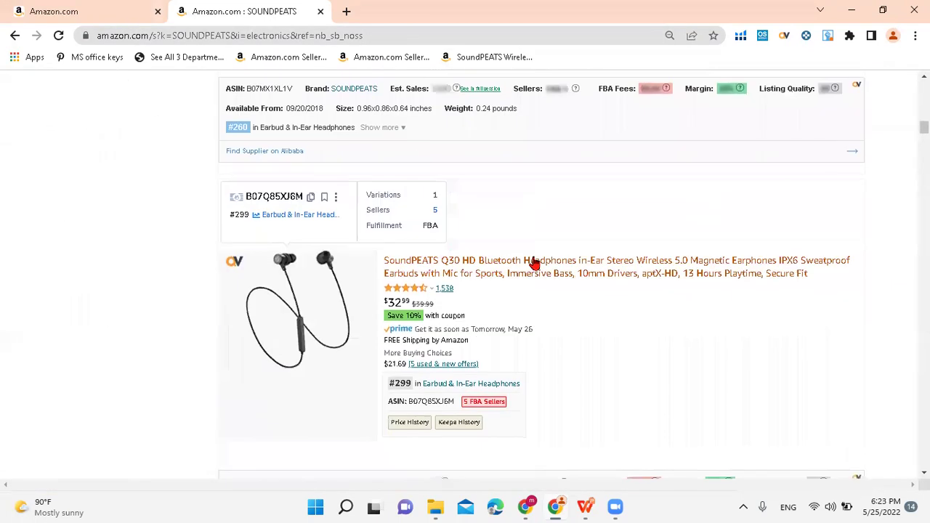
left_click(465, 364)
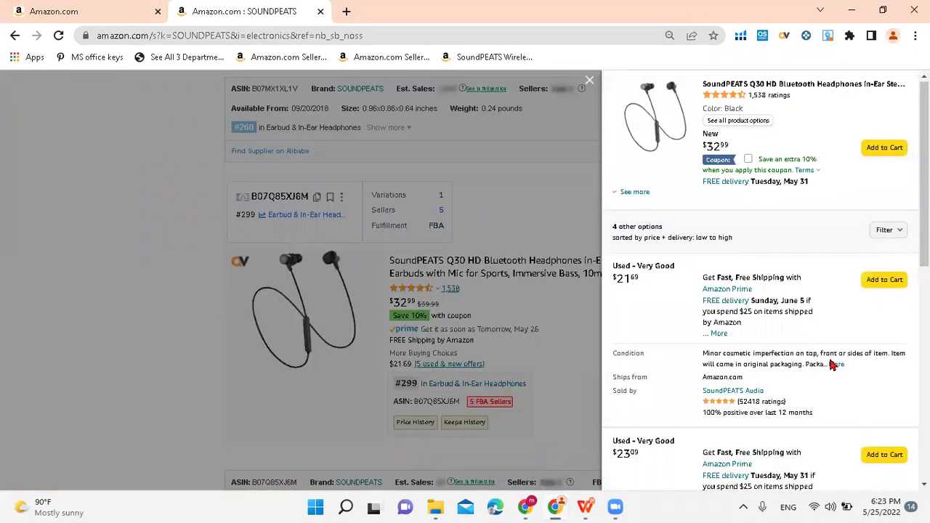
scroll(830, 361, "down", 5)
scroll(772, 385, "down", 4)
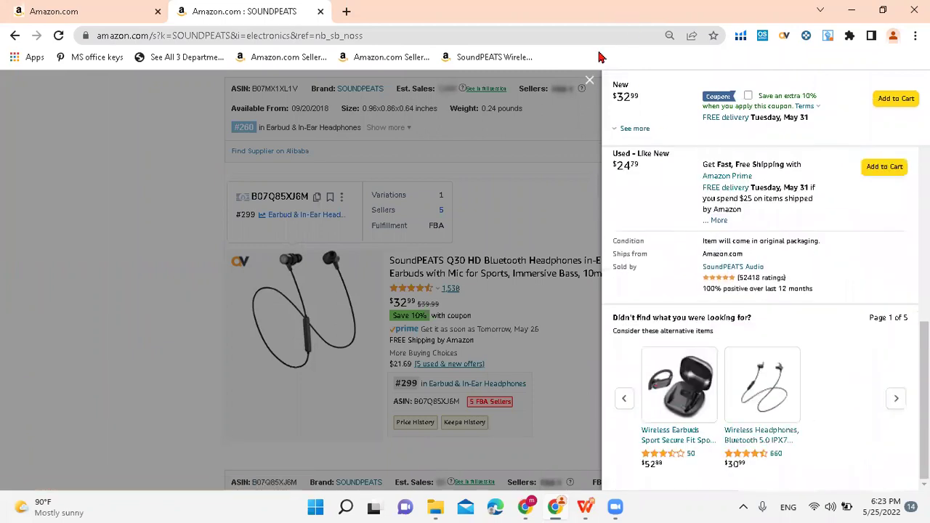
left_click(590, 80)
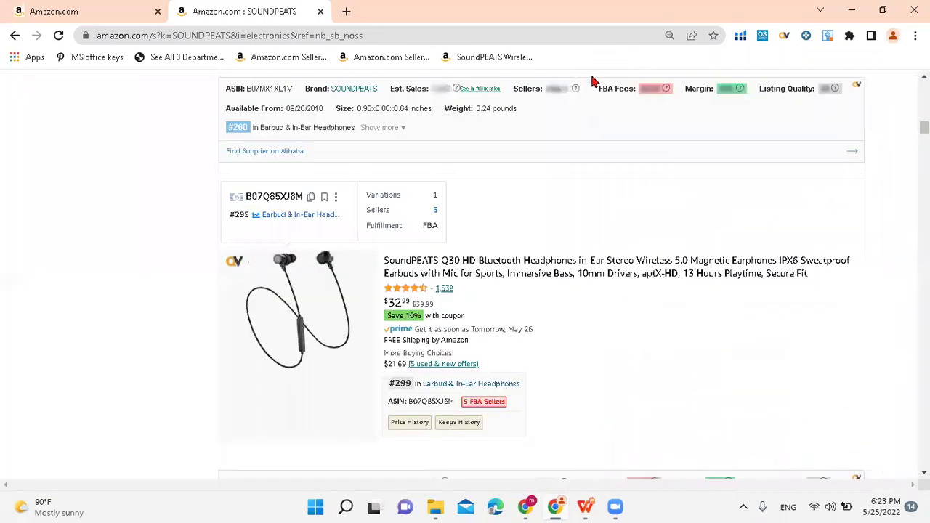
View the SOUNDPEATS brand store from the Mini Wireless Earbuds listing and return to the top of the search results
scroll(592, 81, "down", 10)
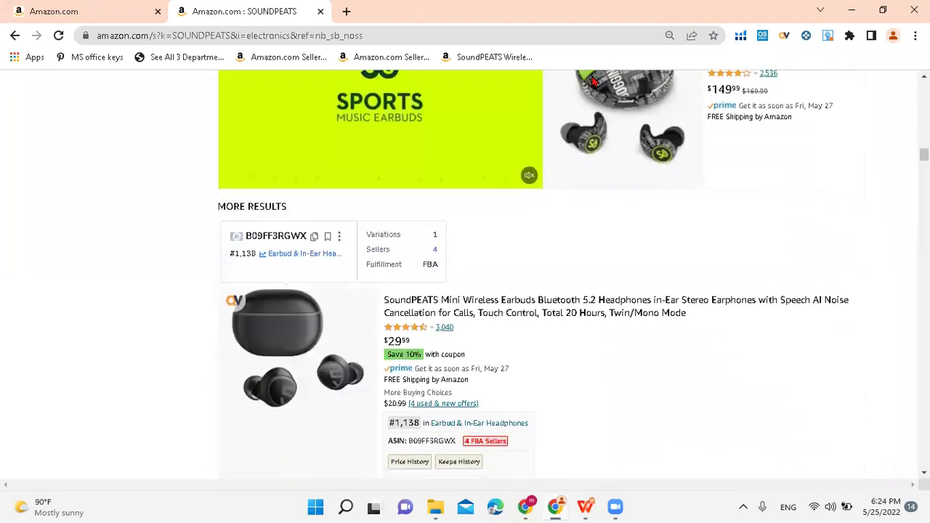
scroll(592, 82, "down", 5)
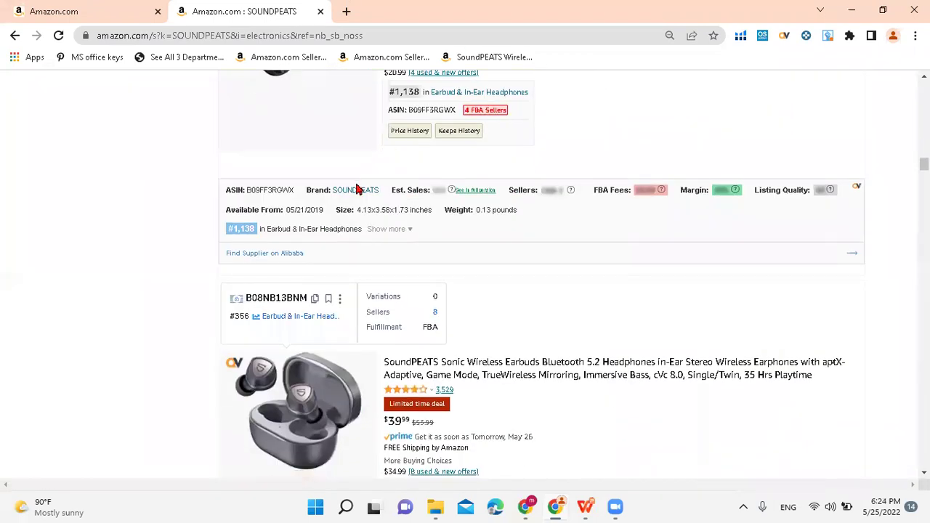
left_click(356, 190)
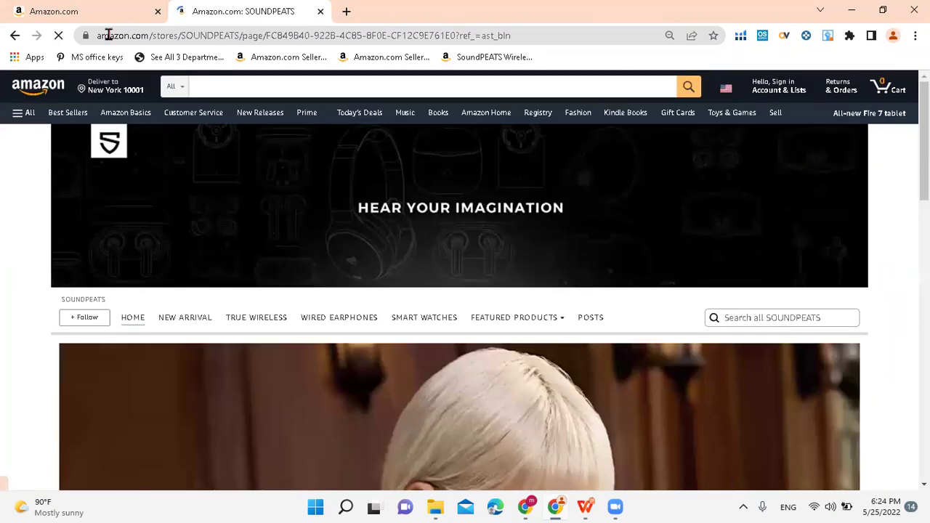
left_click(16, 36)
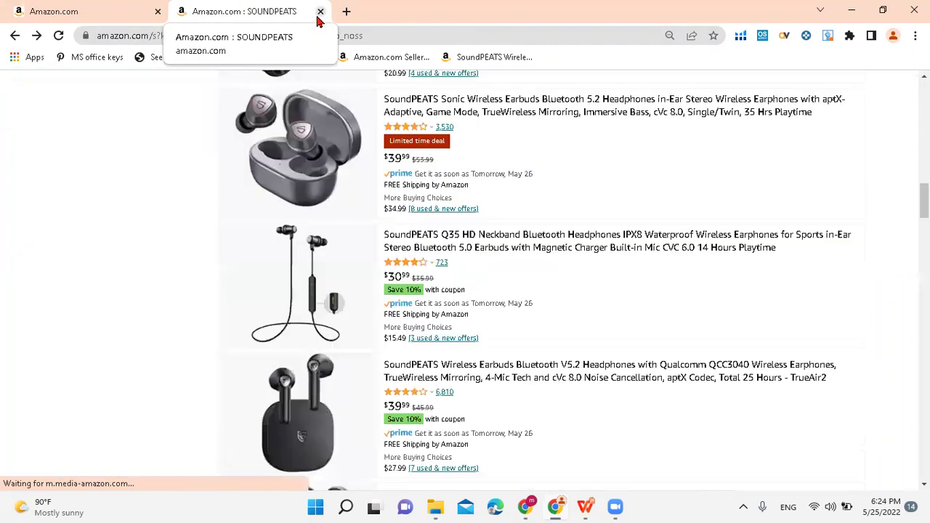
scroll(187, 362, "up", 15)
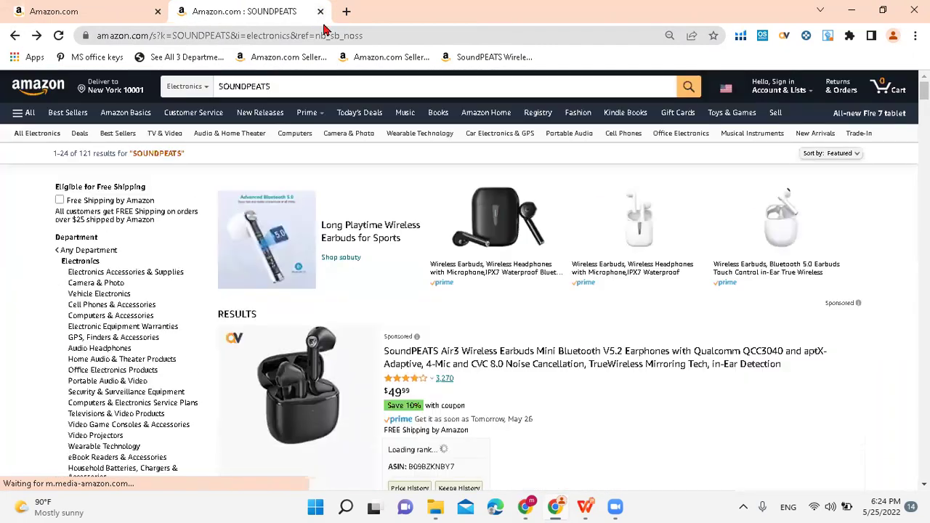
Close the SOUNDPEATS search tab and switch to the Amazon wholesale course presentation in WPS Office
left_click(113, 7)
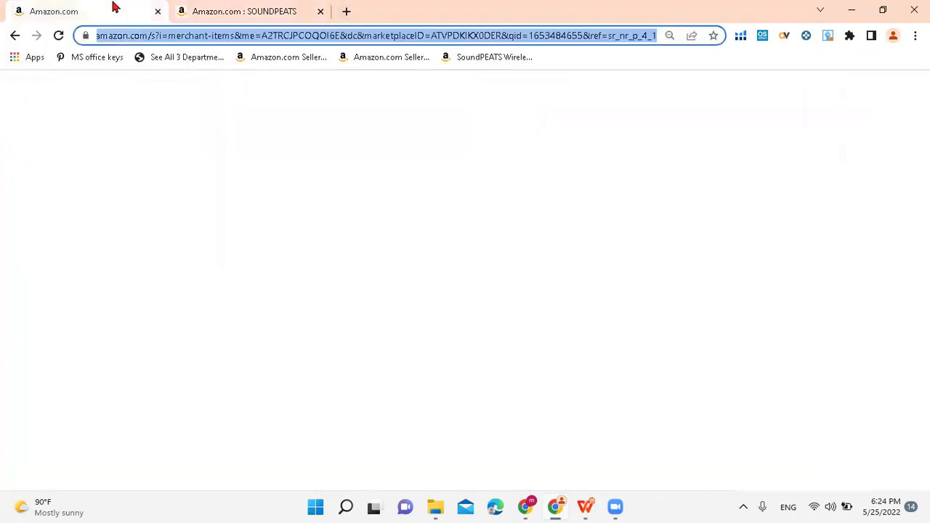
left_click(248, 7)
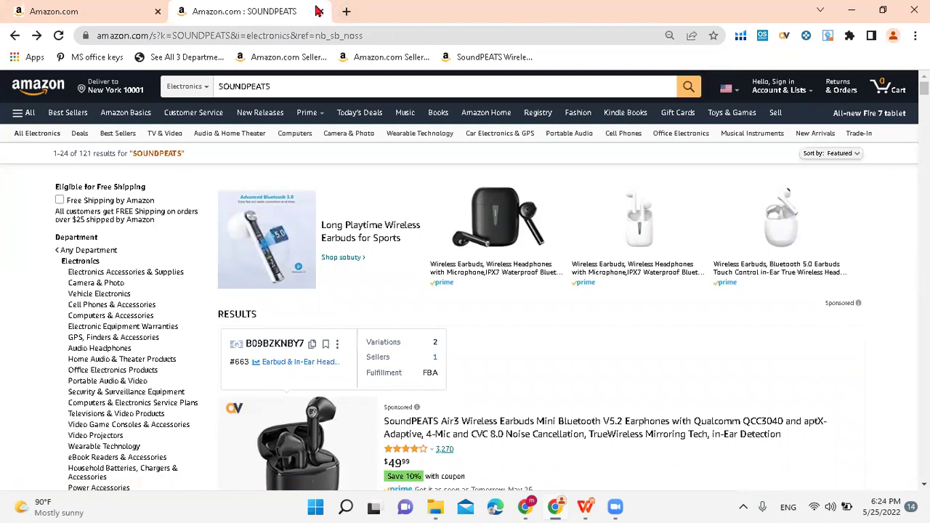
left_click(320, 10)
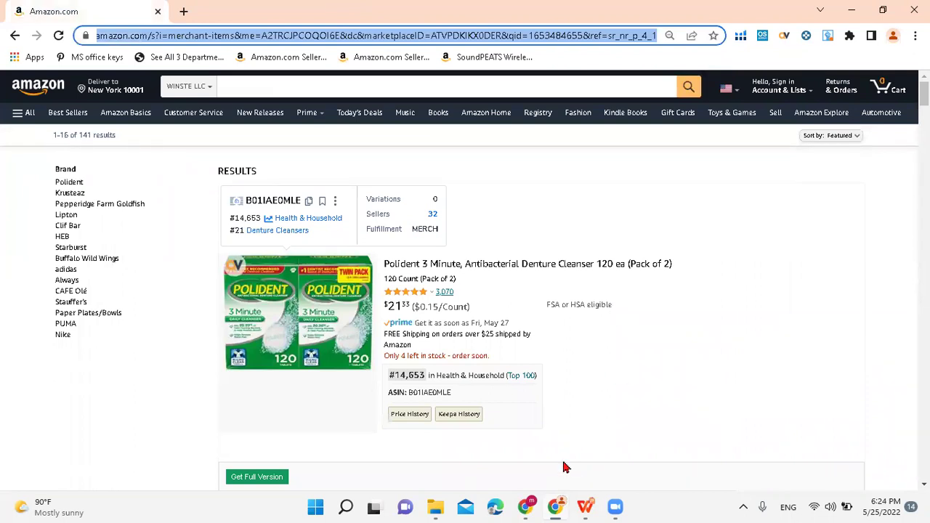
left_click(586, 507)
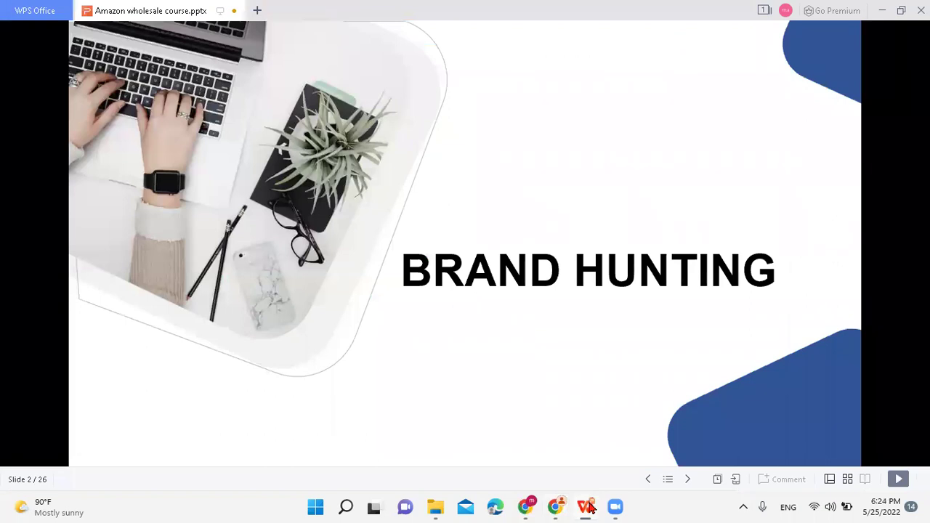